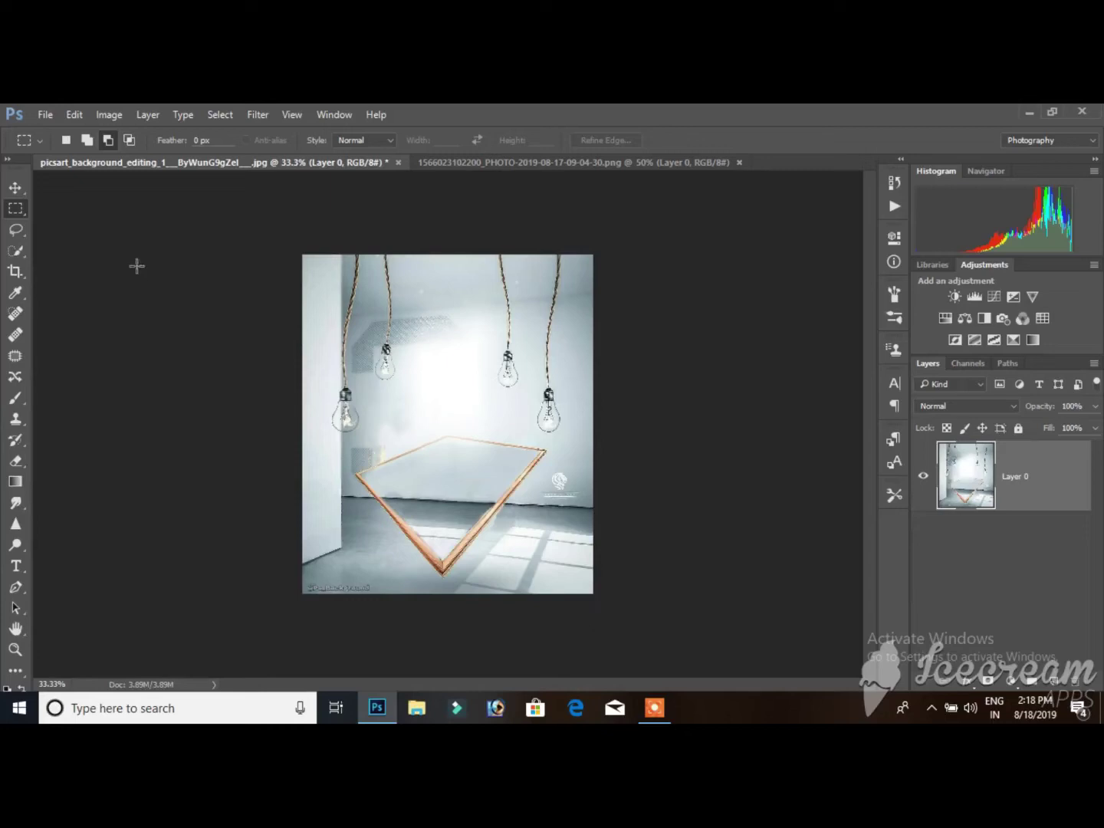
Step: Float the man's transparent PNG cutout and drag him onto the bulb-lit room document
{"action": "left_click", "coordinate": [521, 158]}
{"action": "left_click_drag", "start_coordinate": [519, 161], "coordinate": [191, 308]}
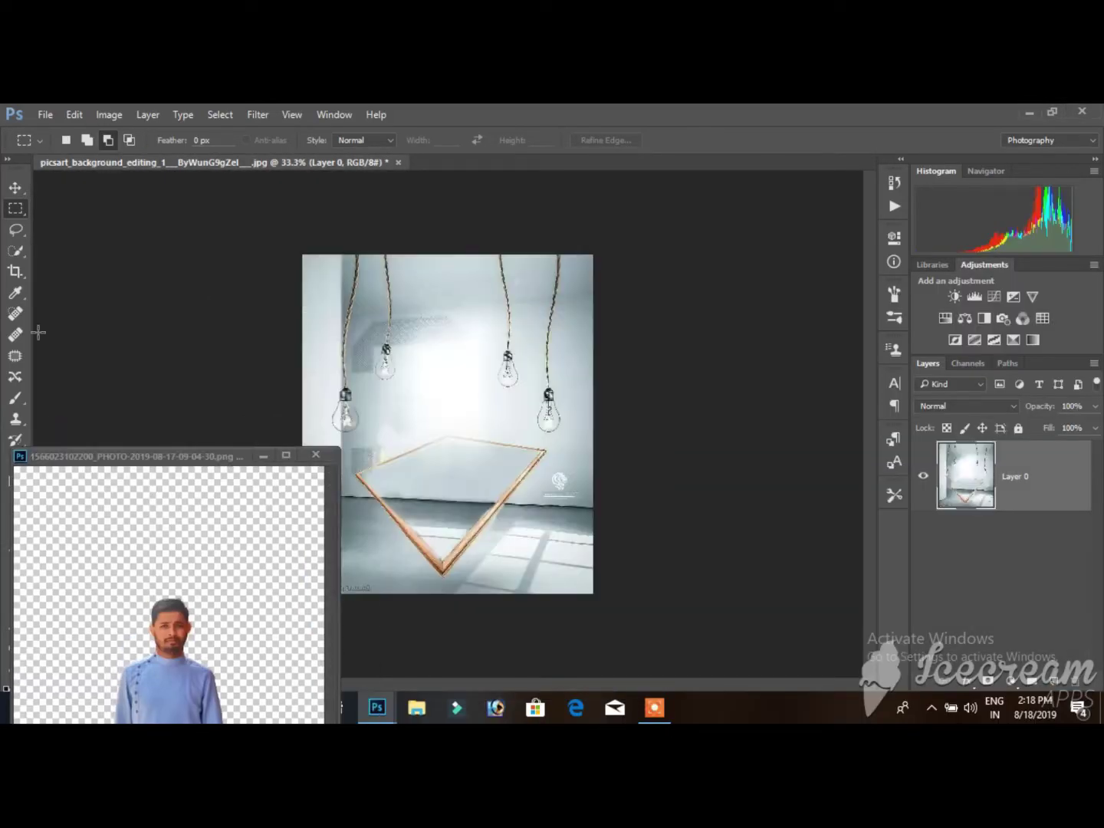
{"action": "key", "text": "v"}
{"action": "left_click_drag", "start_coordinate": [161, 656], "coordinate": [483, 383]}
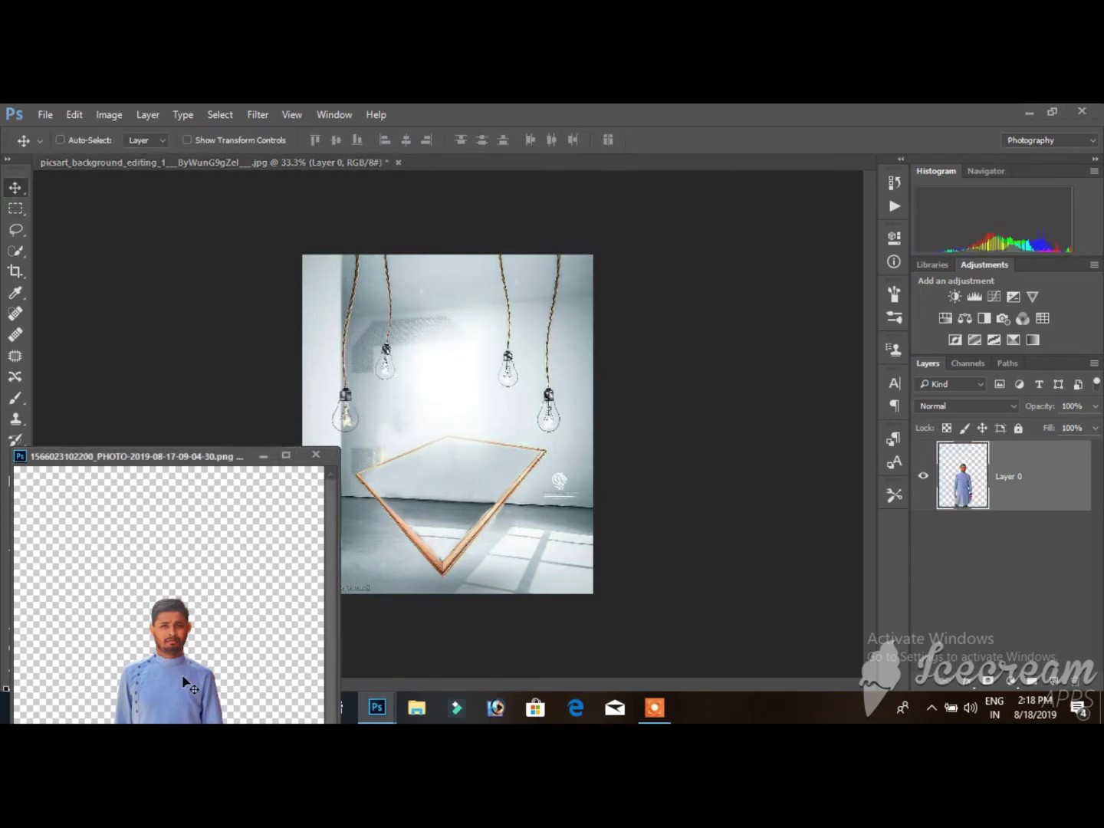
Step: Free-transform the man so he fills the room's height, centred horizontally
{"action": "key", "text": "ctrl+t"}
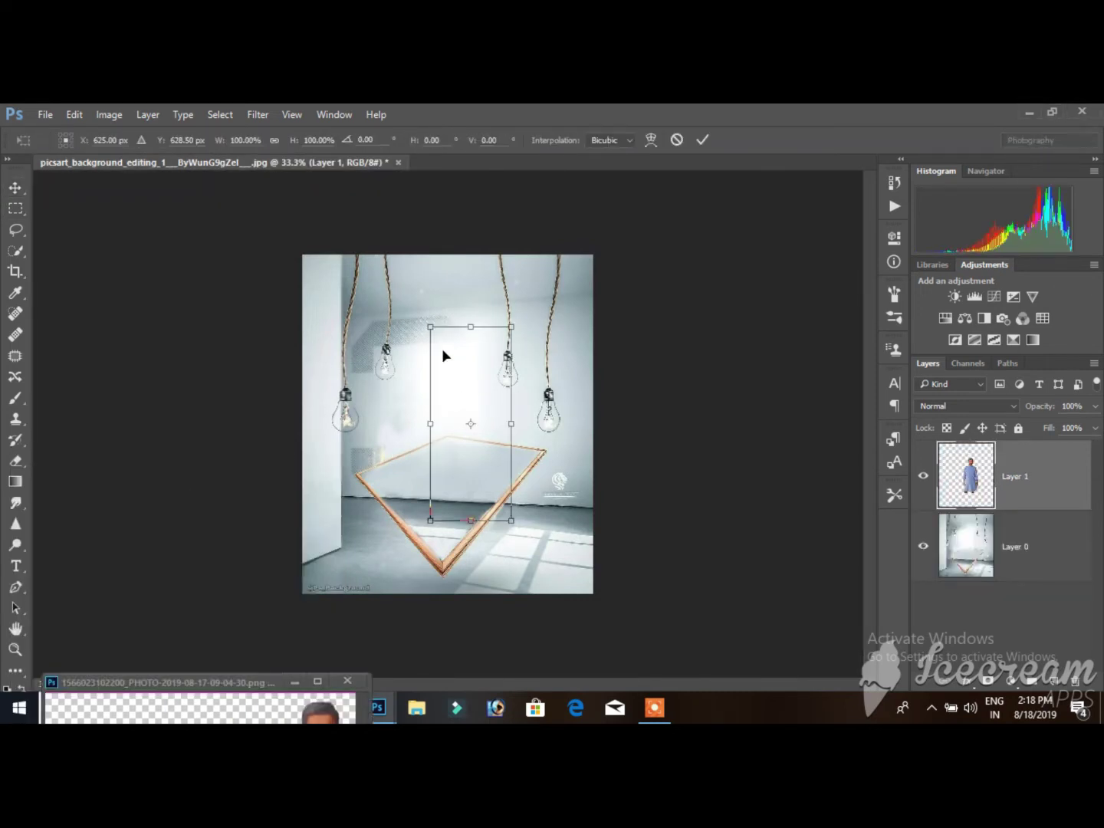
{"action": "left_click_drag", "start_coordinate": [431, 323], "coordinate": [387, 254]}
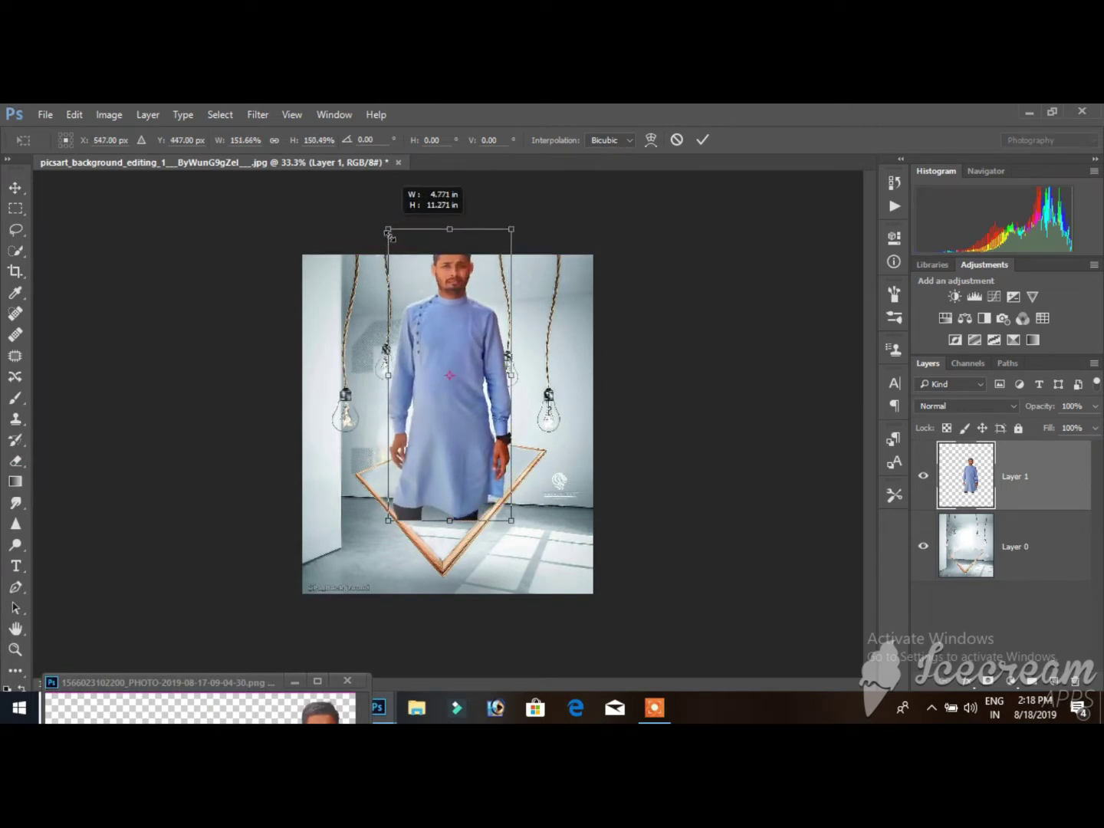
{"action": "left_click_drag", "start_coordinate": [510, 520], "coordinate": [521, 611]}
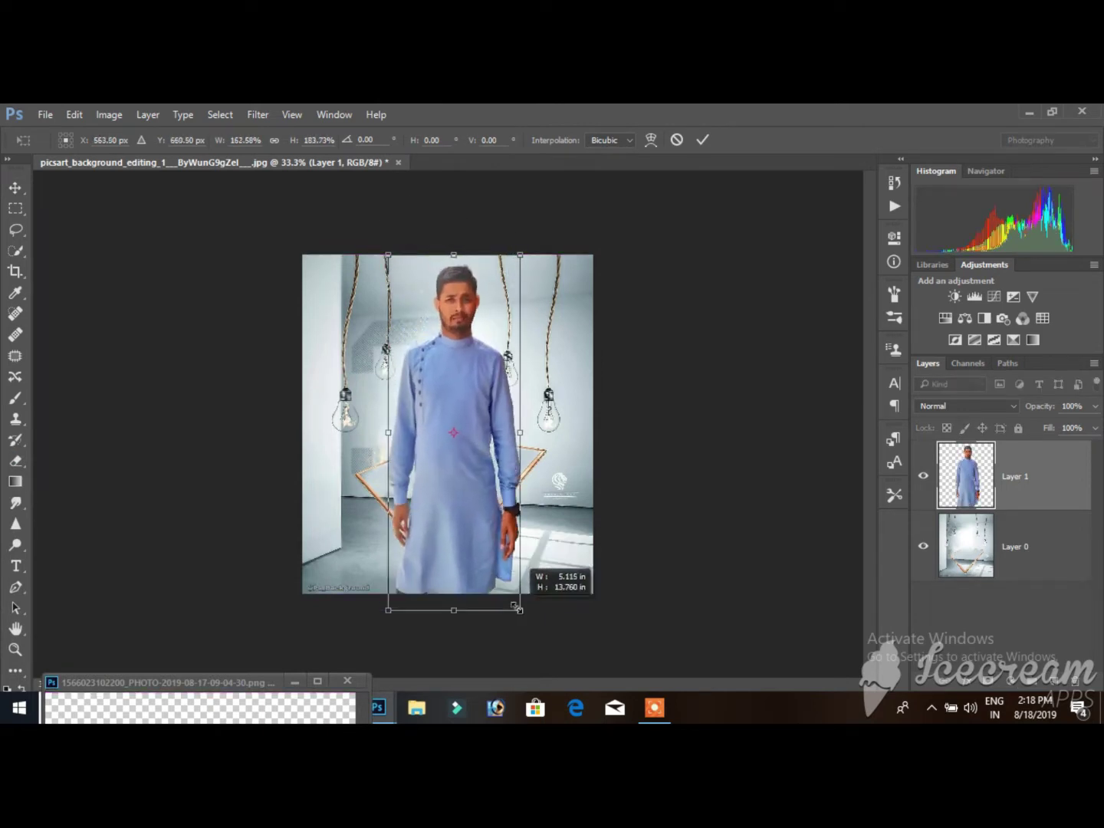
{"action": "left_click_drag", "start_coordinate": [388, 610], "coordinate": [381, 589]}
{"action": "left_click_drag", "start_coordinate": [437, 466], "coordinate": [434, 489]}
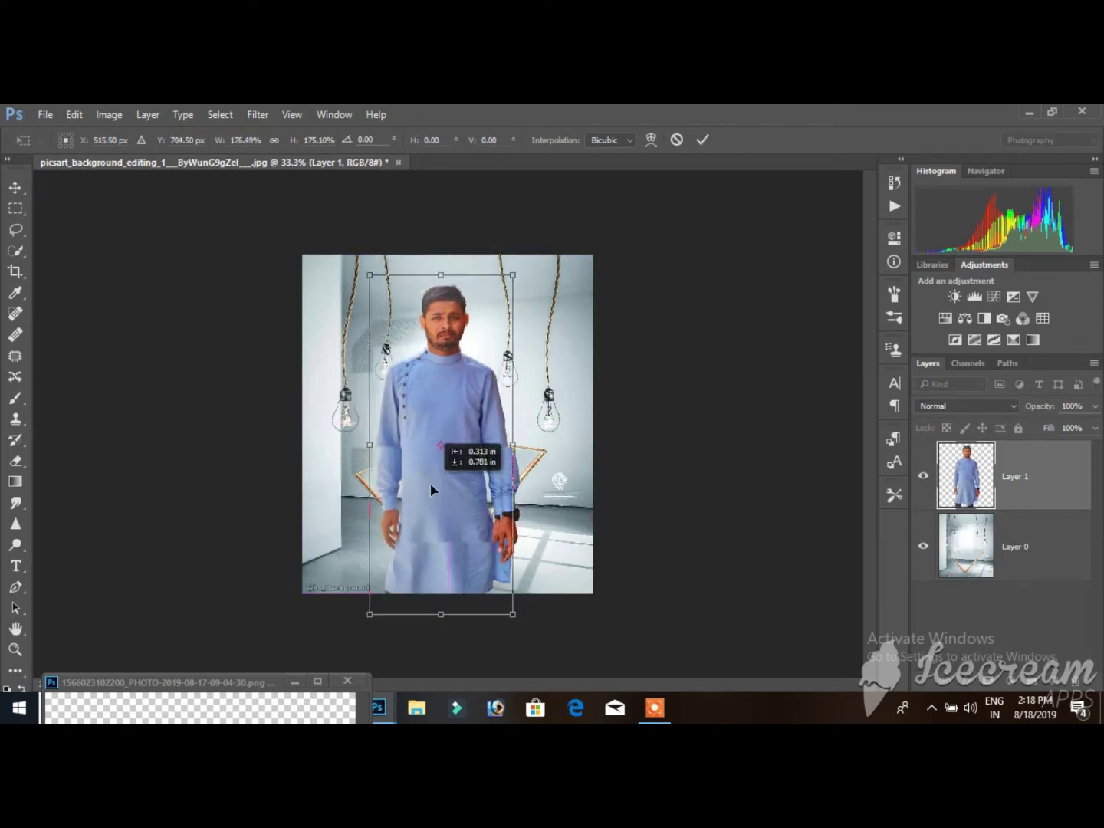
{"action": "mouse_move", "coordinate": [520, 278]}
{"action": "left_mouse_down"}
{"action": "mouse_move", "coordinate": [522, 253]}
{"action": "mouse_move", "coordinate": [526, 274]}
{"action": "left_mouse_up"}
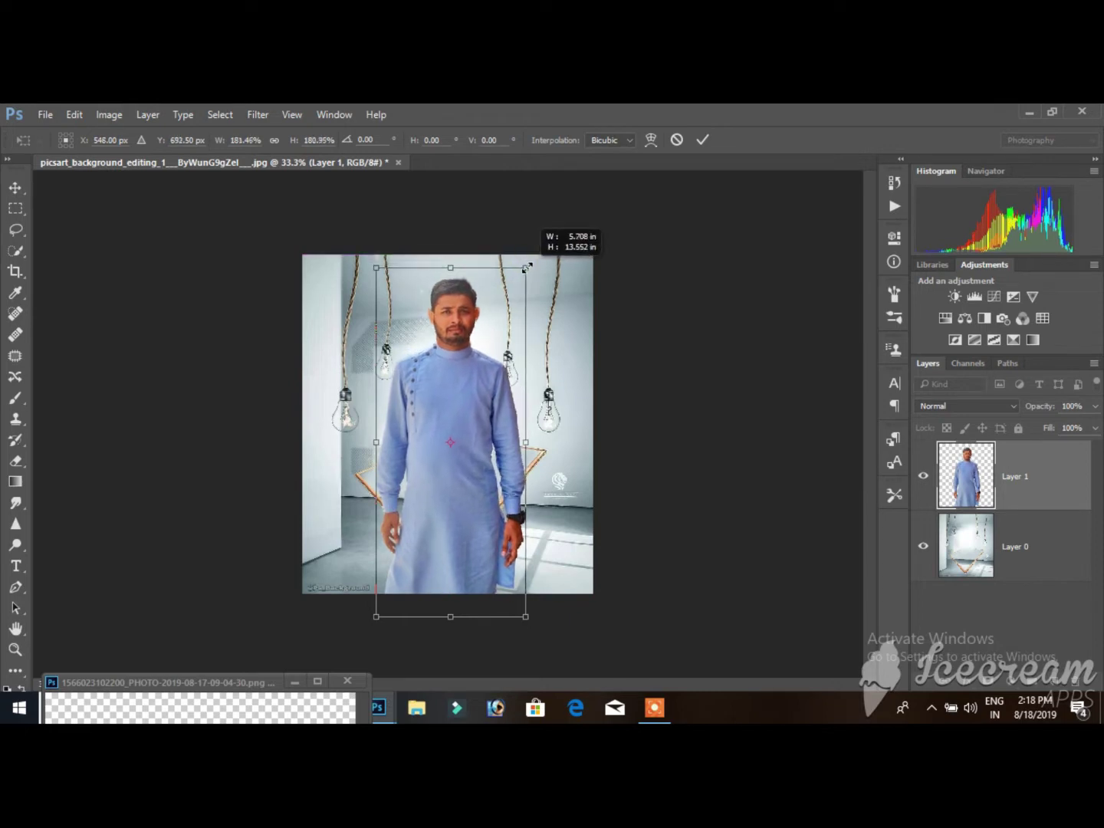
{"action": "left_click_drag", "start_coordinate": [450, 337], "coordinate": [444, 338]}
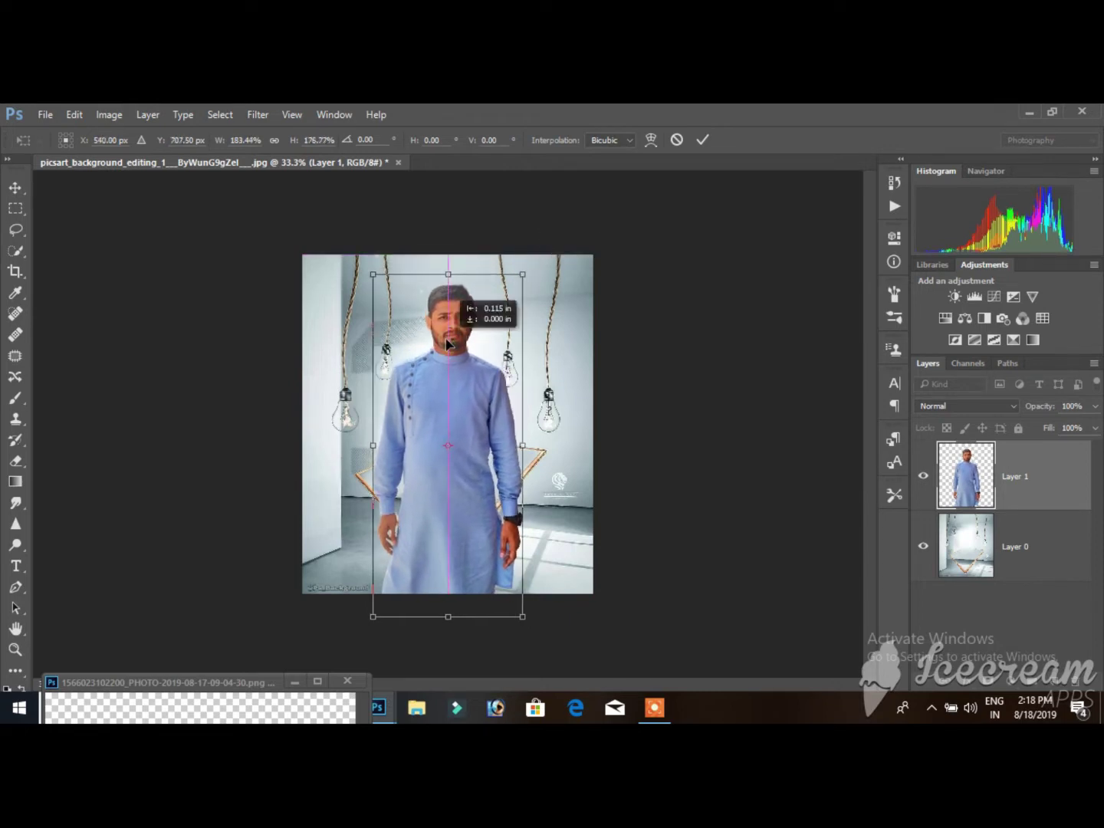
Step: Commit the transform and lower Layer 1 opacity to about 38%
{"action": "left_click", "coordinate": [703, 139]}
{"action": "left_click", "coordinate": [1096, 406]}
{"action": "left_click_drag", "start_coordinate": [1092, 427], "coordinate": [1046, 427]}
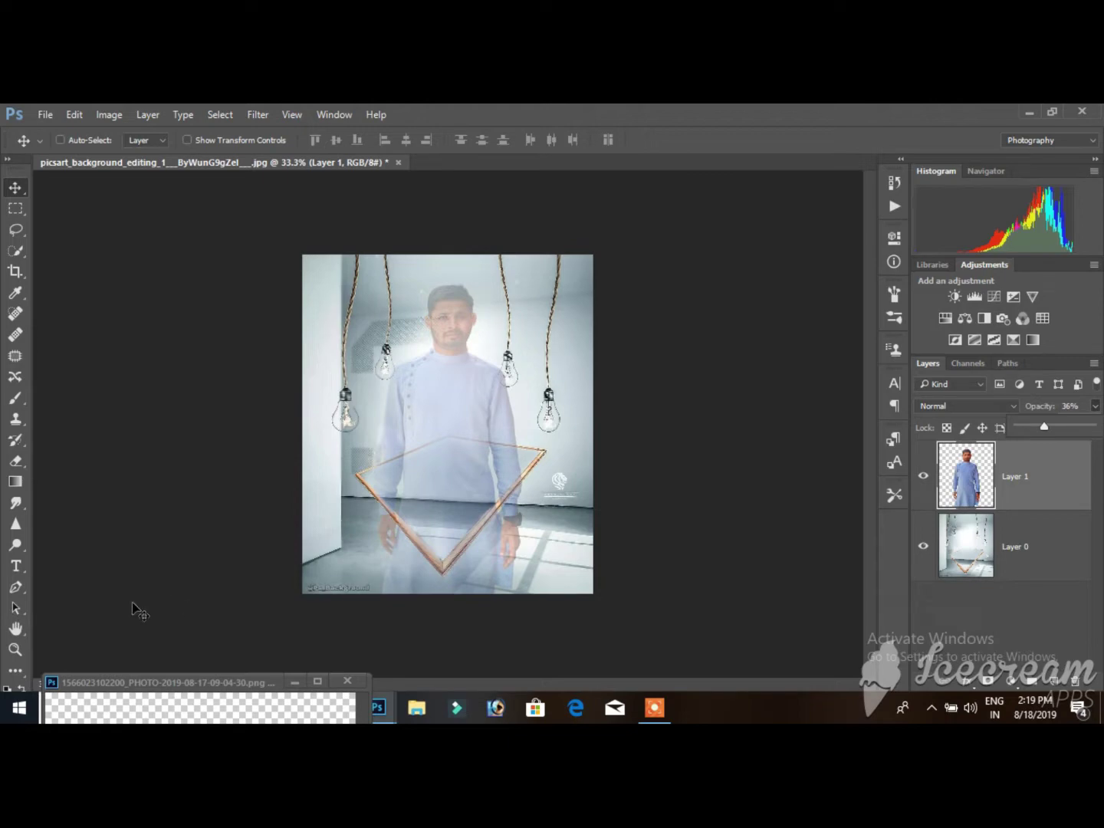
Step: Zoom in on the man's hand where it meets the frame's lower edge
{"action": "left_click", "coordinate": [16, 650]}
{"action": "left_click", "coordinate": [519, 328]}
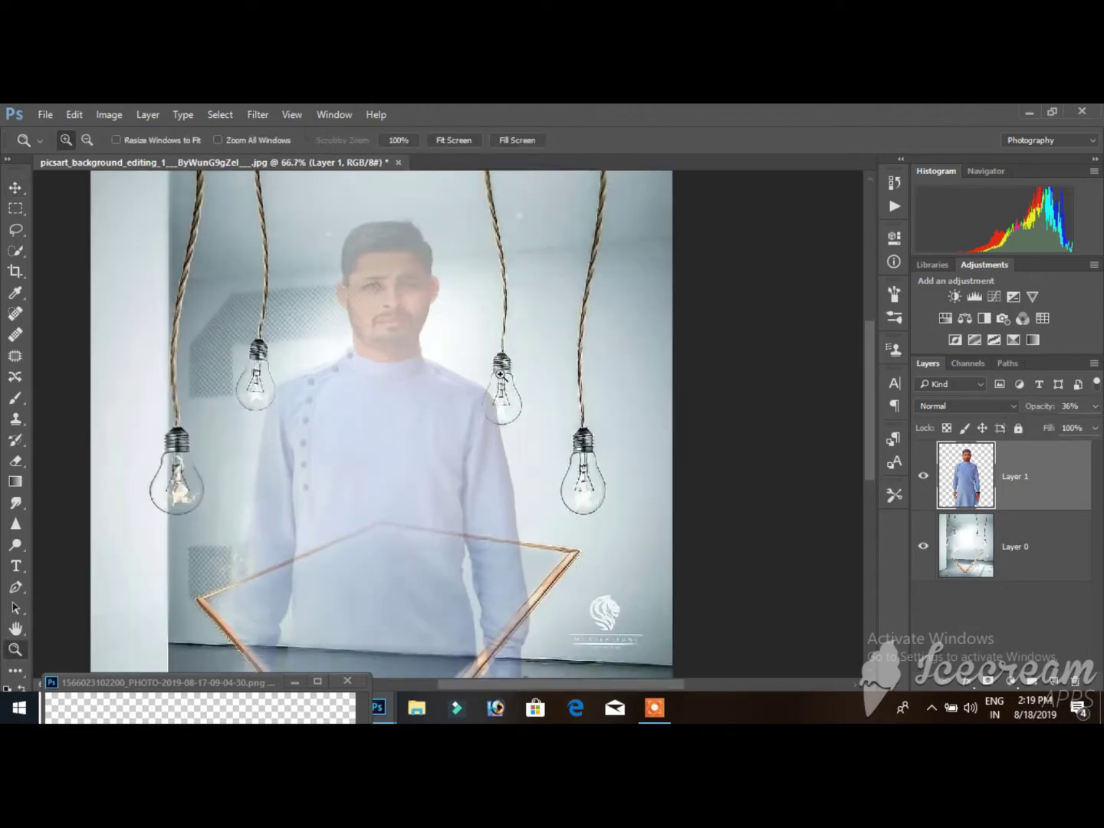
{"action": "left_click", "coordinate": [422, 401]}
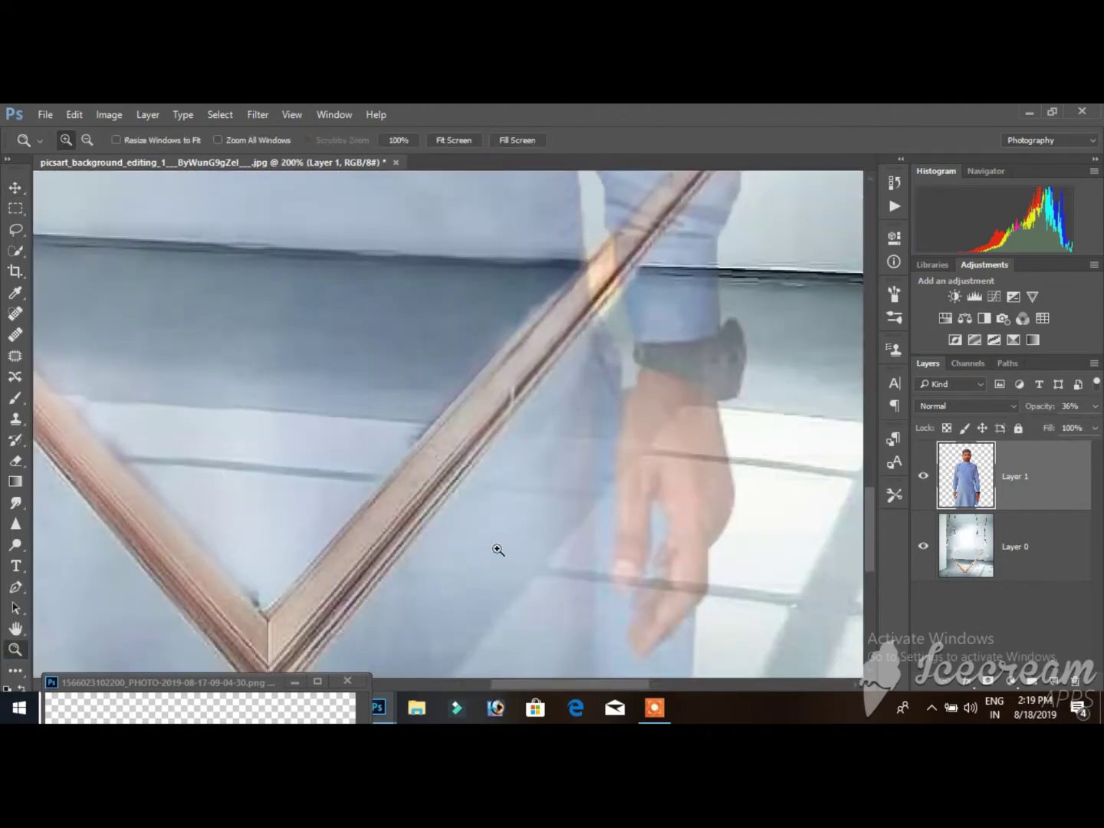
{"action": "mouse_move", "coordinate": [522, 693]}
{"action": "left_mouse_down"}
{"action": "mouse_move", "coordinate": [459, 689]}
{"action": "mouse_move", "coordinate": [460, 494]}
{"action": "left_mouse_up"}
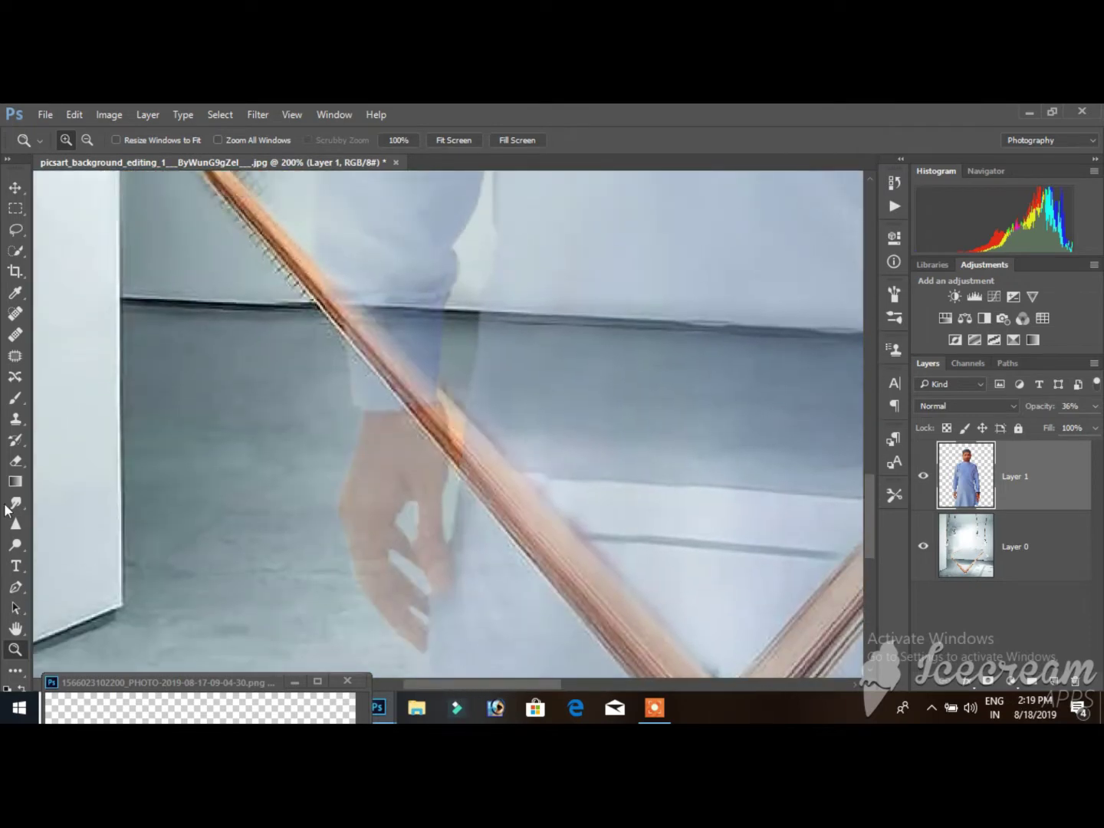
Step: Pick the Eraser and raise Layer 1 opacity to 52%
{"action": "left_click", "coordinate": [15, 460]}
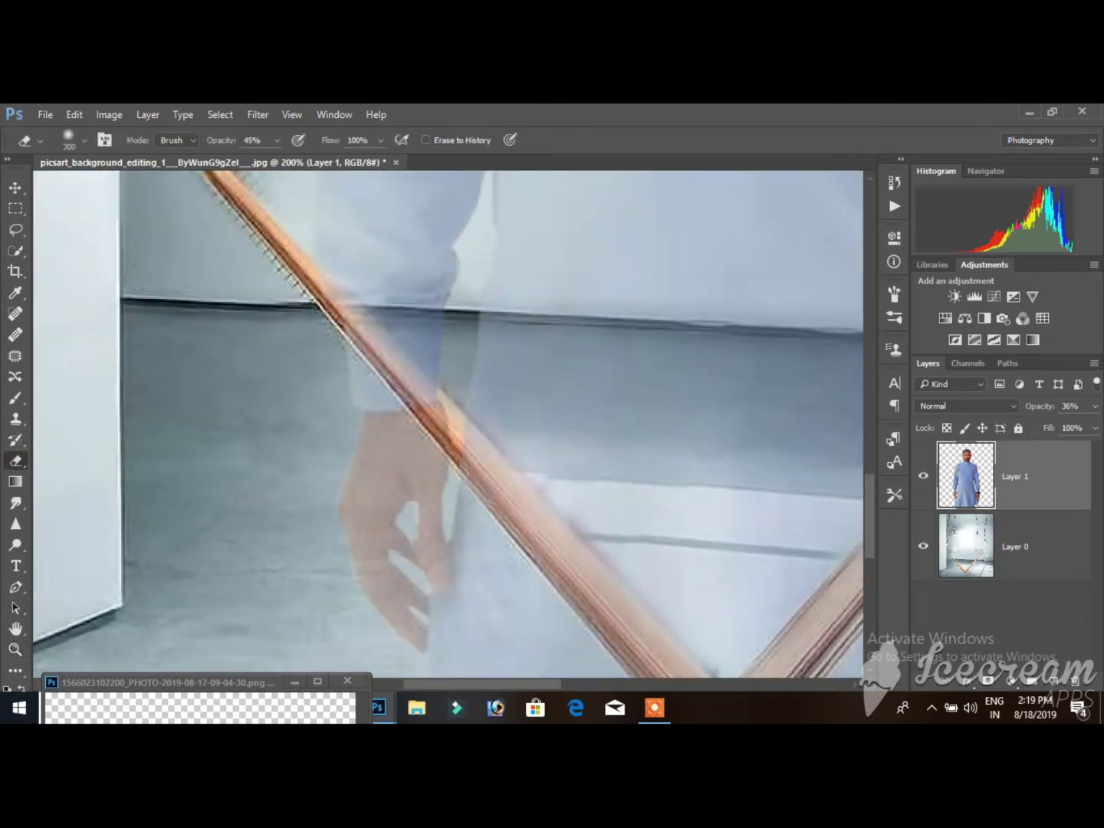
{"action": "left_click", "coordinate": [1094, 405]}
{"action": "left_click_drag", "start_coordinate": [1044, 425], "coordinate": [1056, 426]}
{"action": "key", "text": "Return"}
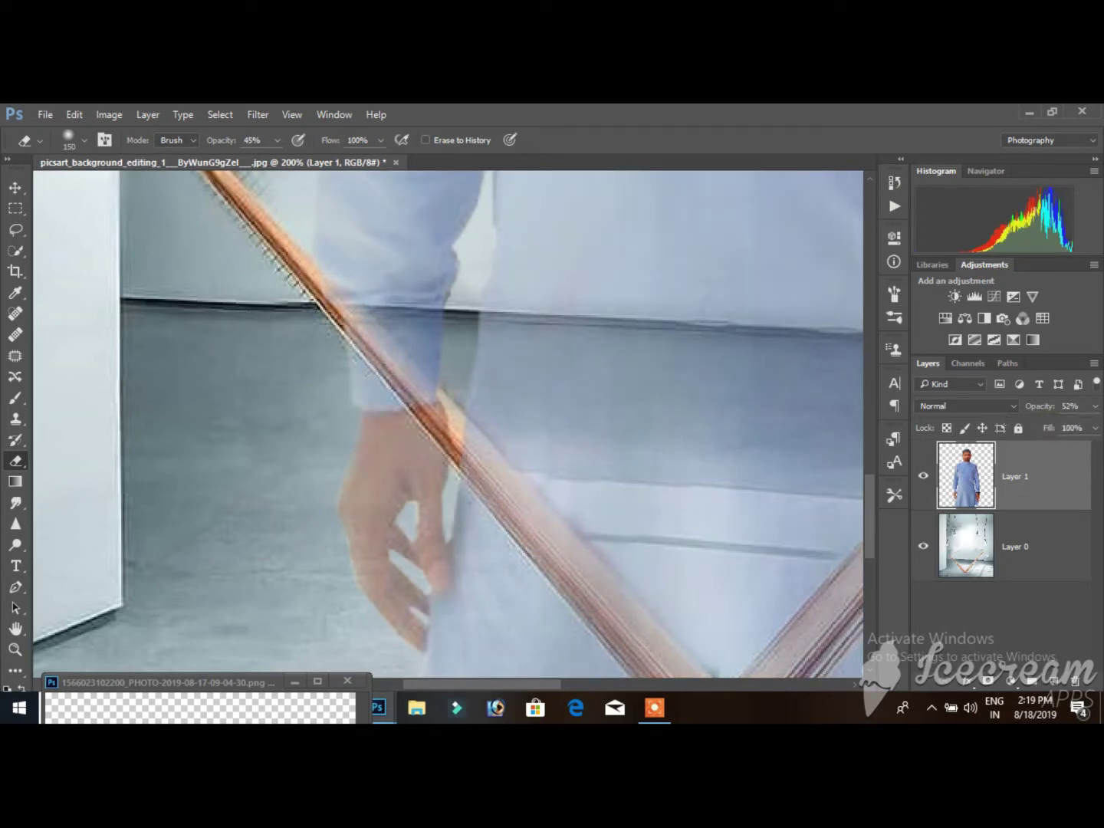
Step: Erase the hand below the frame with a hard round brush, then set eraser opacity to 100%
{"action": "left_click", "coordinate": [83, 140]}
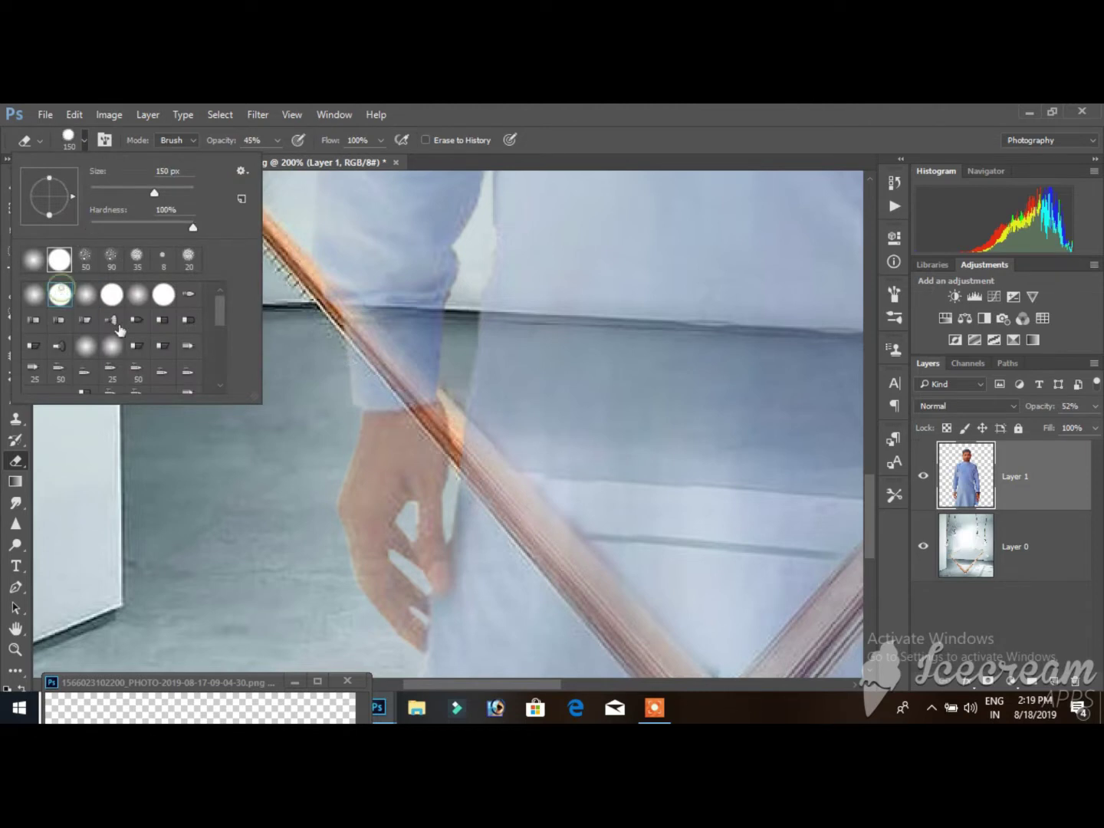
{"action": "double_click", "coordinate": [62, 290]}
{"action": "left_click_drag", "start_coordinate": [361, 475], "coordinate": [399, 613]}
{"action": "left_click_drag", "start_coordinate": [383, 438], "coordinate": [429, 576]}
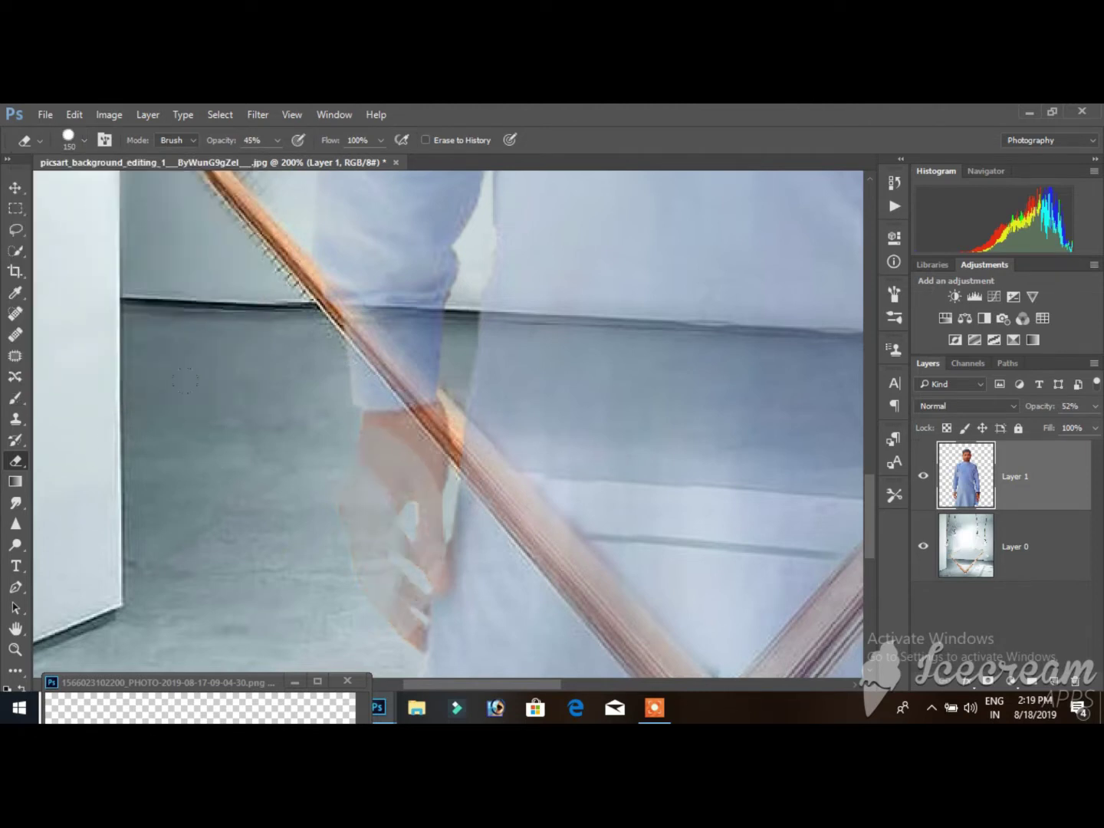
{"action": "left_click", "coordinate": [276, 141]}
{"action": "left_click_drag", "start_coordinate": [274, 161], "coordinate": [317, 161]}
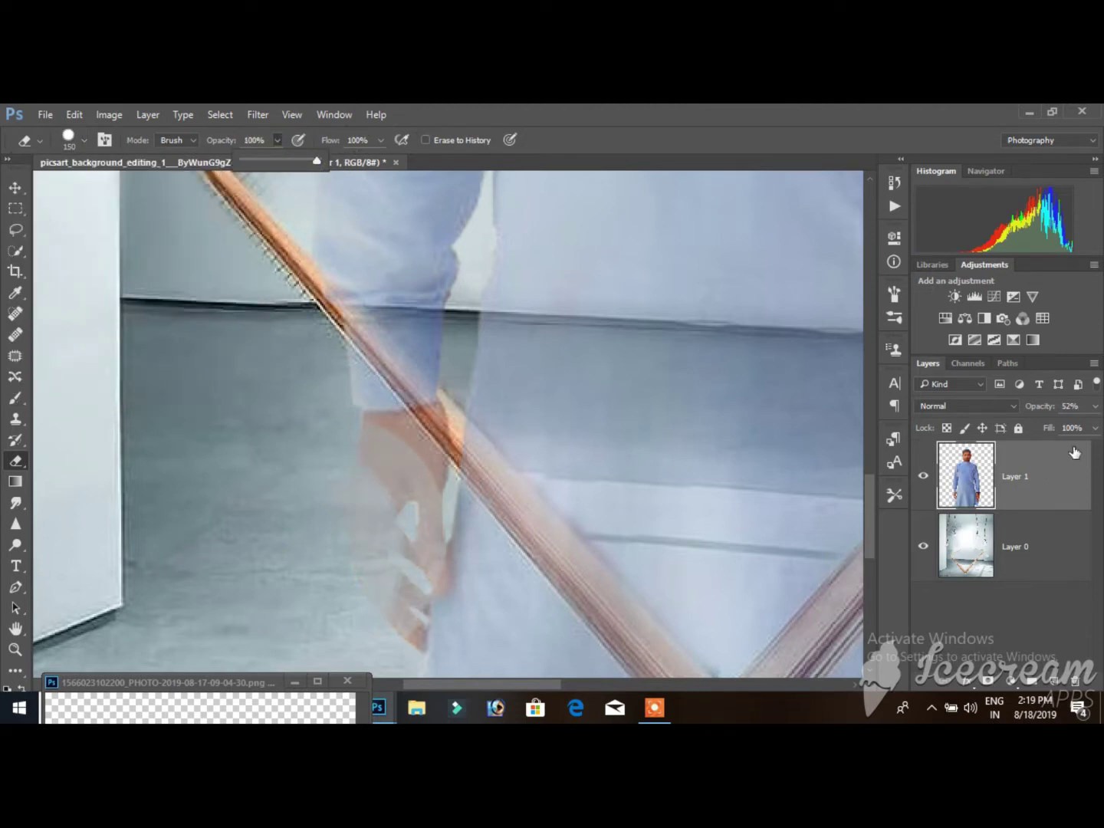
Step: Fade Layer 1 to about 33% opacity and scroll to the frame's lower corner
{"action": "left_click", "coordinate": [1095, 407]}
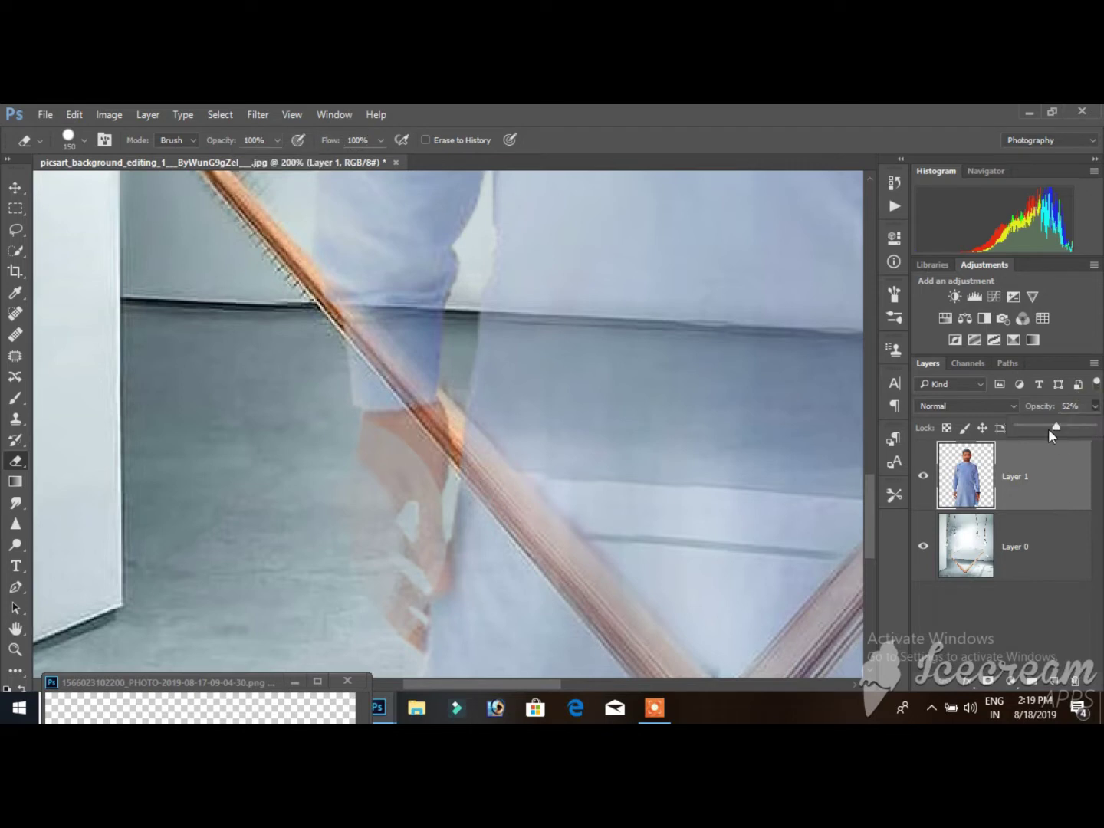
{"action": "mouse_move", "coordinate": [1033, 426]}
{"action": "left_mouse_down"}
{"action": "mouse_move", "coordinate": [1047, 431]}
{"action": "mouse_move", "coordinate": [1041, 444]}
{"action": "left_mouse_up"}
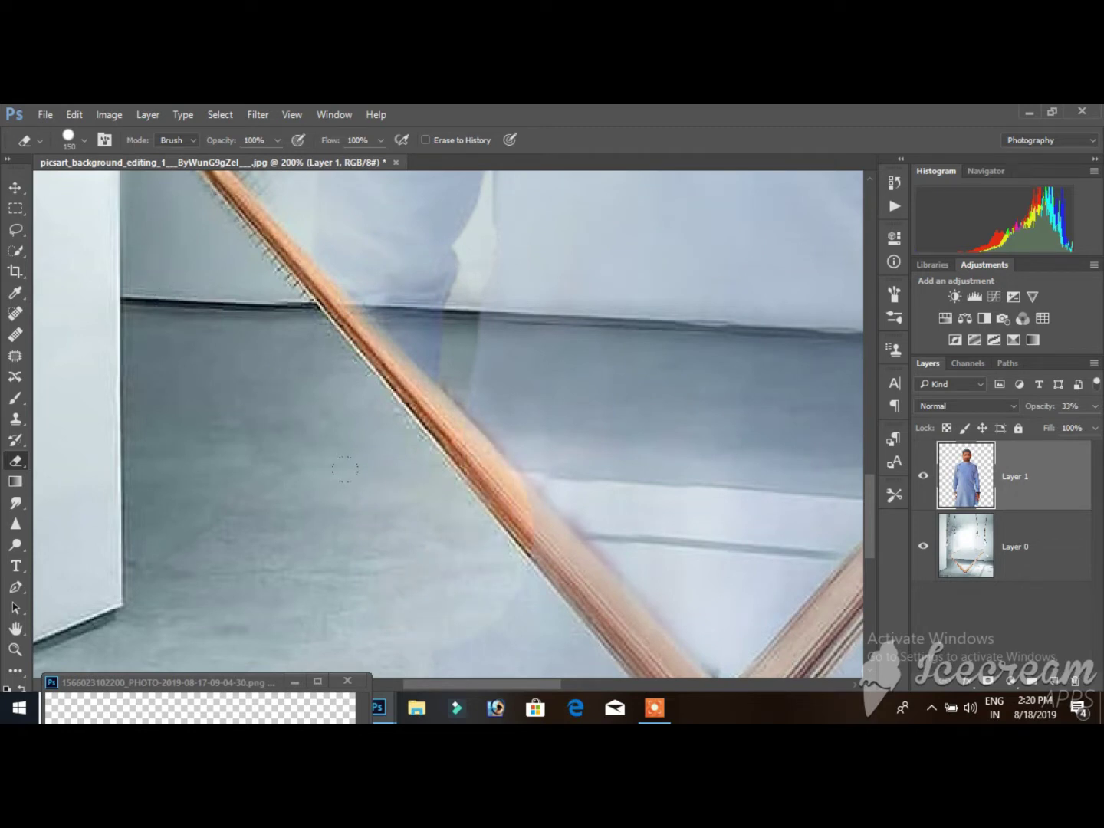
{"action": "scroll", "coordinate": [321, 506], "scroll_direction": "down", "scroll_amount": 1}
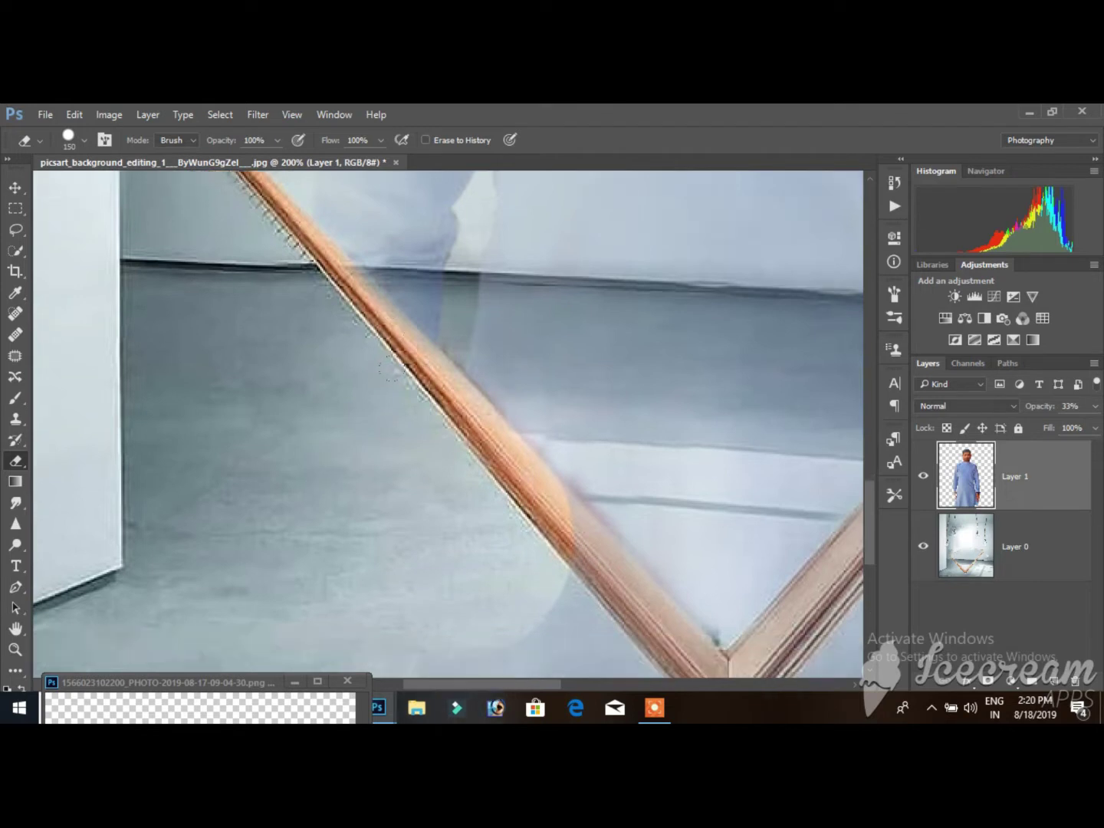
{"action": "scroll", "coordinate": [383, 429], "scroll_direction": "down", "scroll_amount": 3}
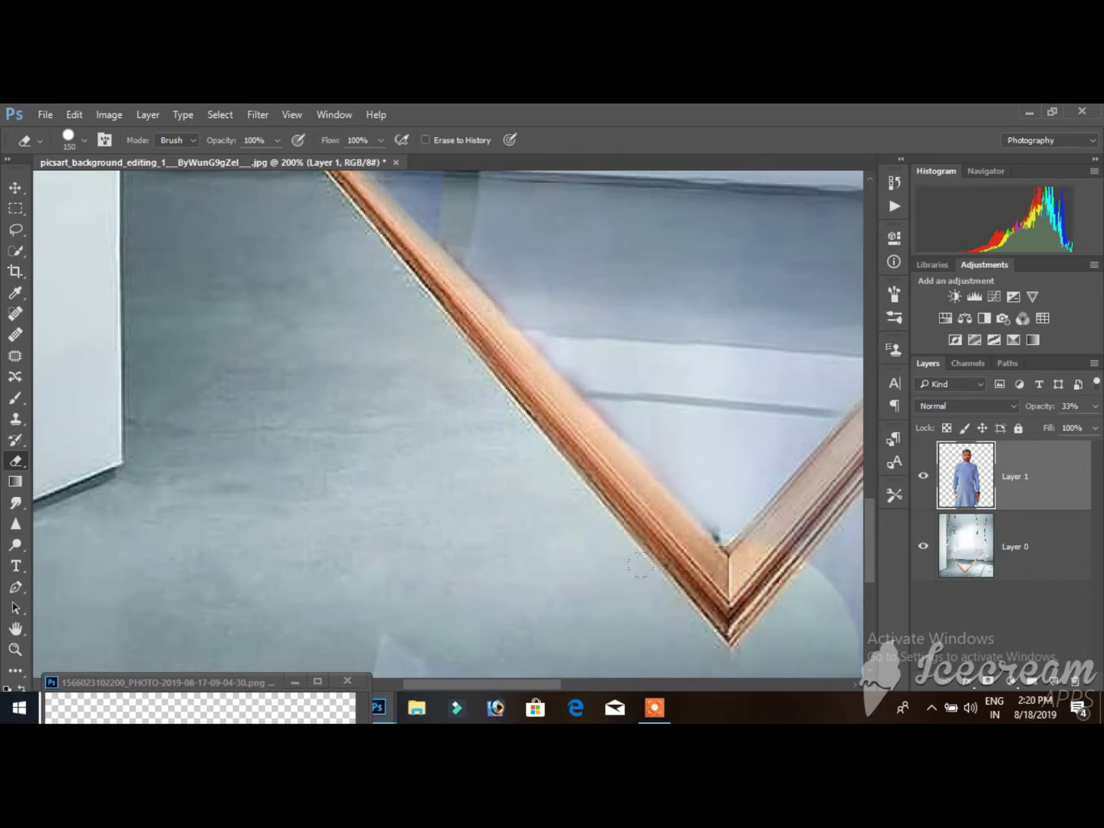
{"action": "scroll", "coordinate": [325, 437], "scroll_direction": "down", "scroll_amount": 3}
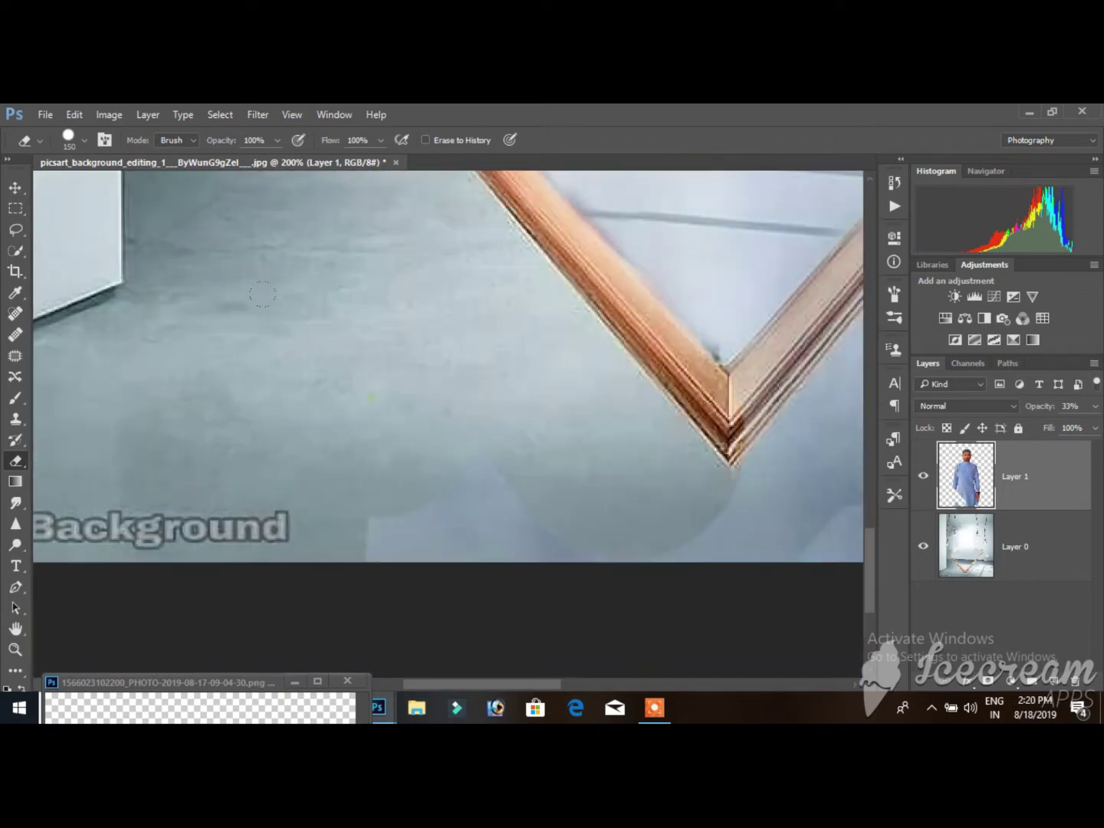
{"action": "scroll", "coordinate": [470, 547], "scroll_direction": "up", "scroll_amount": 1}
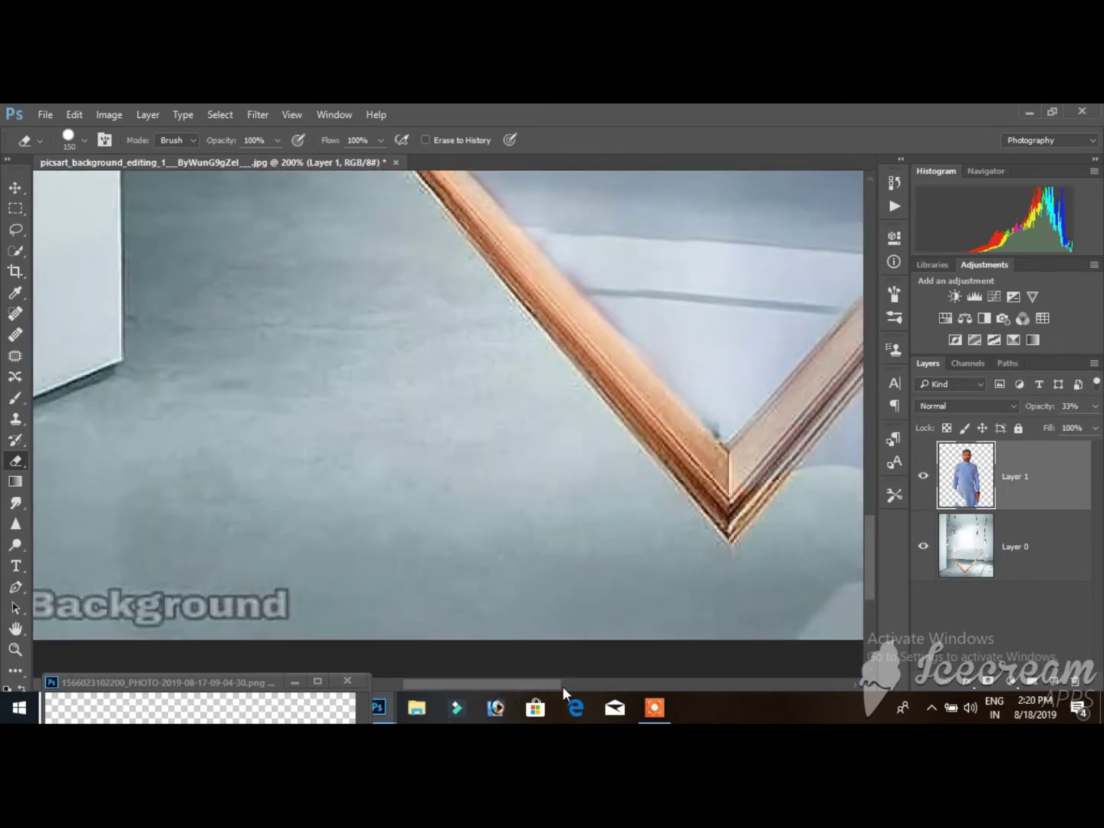
{"action": "scroll", "coordinate": [571, 228], "scroll_direction": "right", "scroll_amount": 5}
Step: Erase the robe outside the frame along its lower, upper, left and right edges
{"action": "mouse_move", "coordinate": [571, 228]}
{"action": "left_mouse_down"}
{"action": "mouse_move", "coordinate": [264, 403]}
{"action": "mouse_move", "coordinate": [390, 262]}
{"action": "mouse_move", "coordinate": [528, 206]}
{"action": "left_mouse_up"}
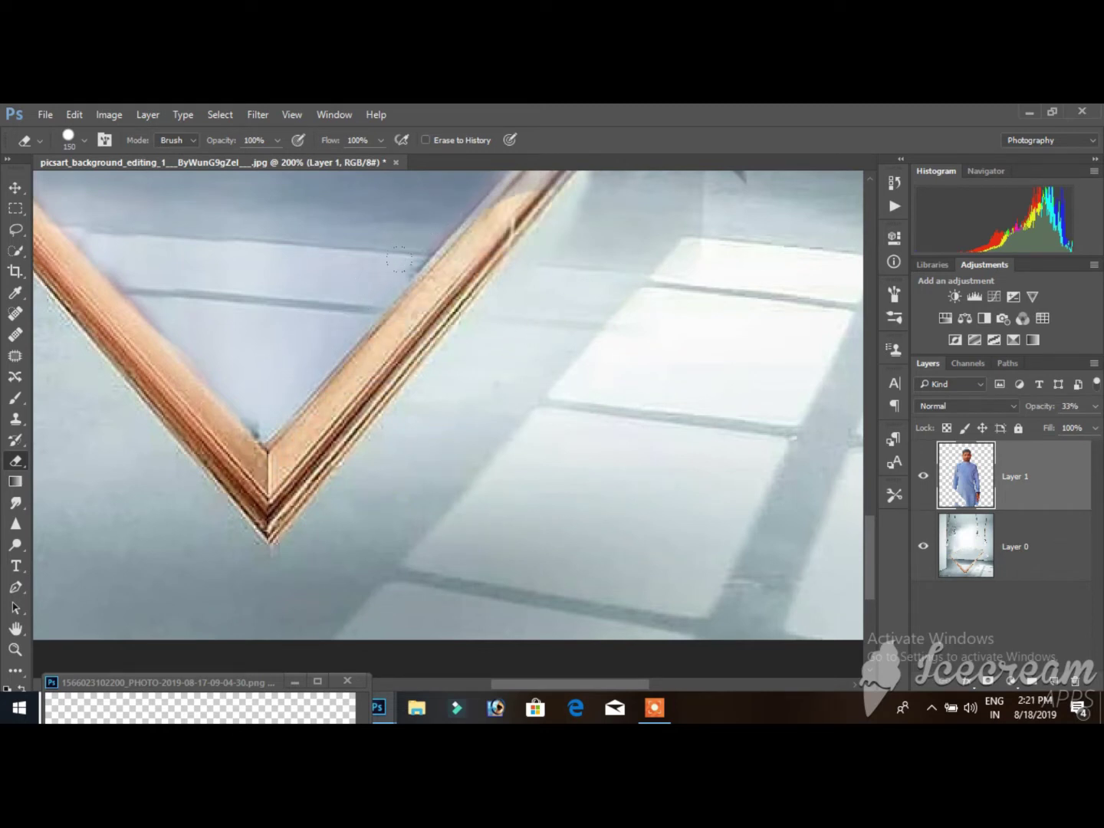
{"action": "left_click_drag", "start_coordinate": [490, 195], "coordinate": [558, 201]}
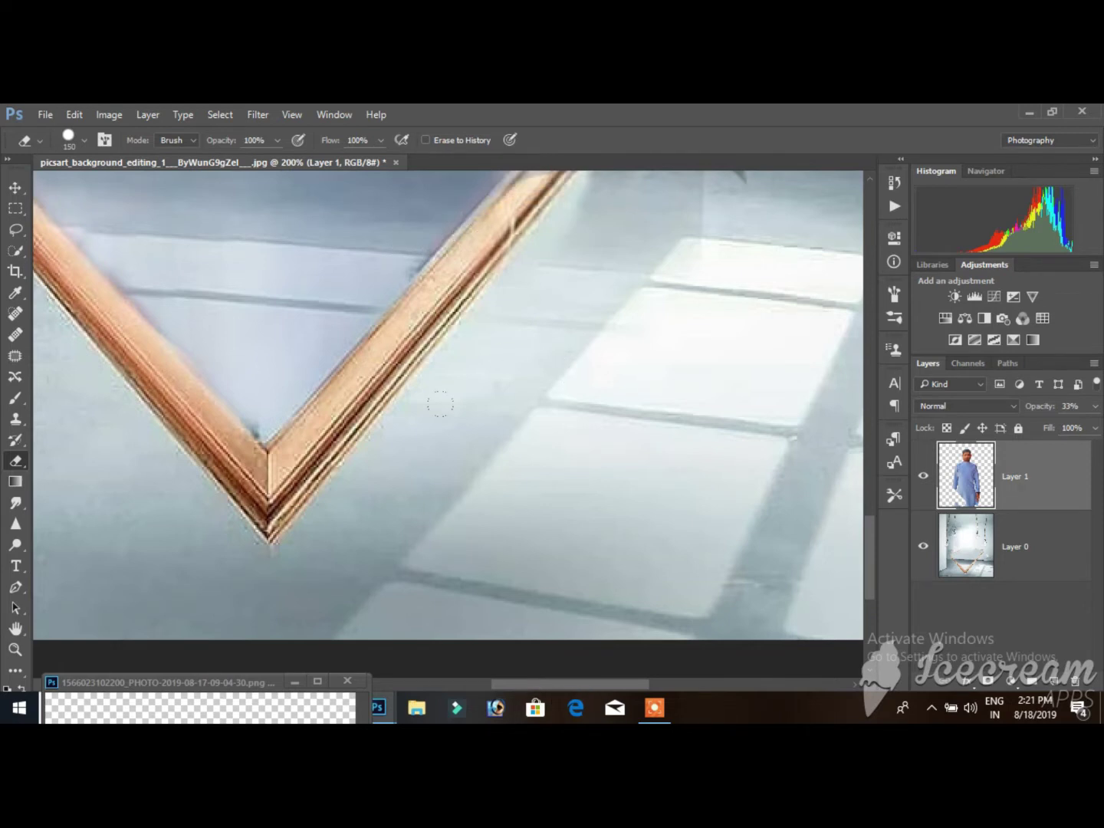
{"action": "scroll", "coordinate": [439, 403], "scroll_direction": "up", "scroll_amount": 3}
{"action": "mouse_move", "coordinate": [666, 191]}
{"action": "left_mouse_down"}
{"action": "mouse_move", "coordinate": [576, 314]}
{"action": "mouse_move", "coordinate": [557, 310]}
{"action": "left_mouse_up"}
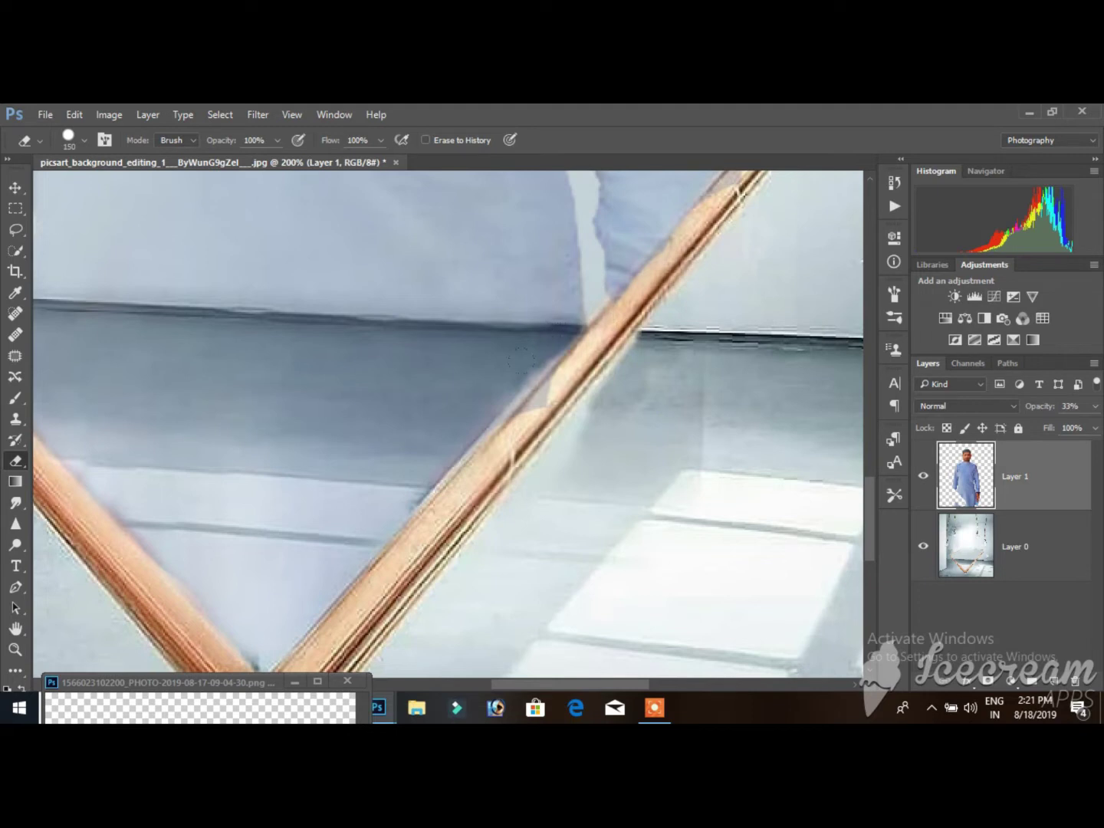
{"action": "left_click_drag", "start_coordinate": [521, 360], "coordinate": [516, 410]}
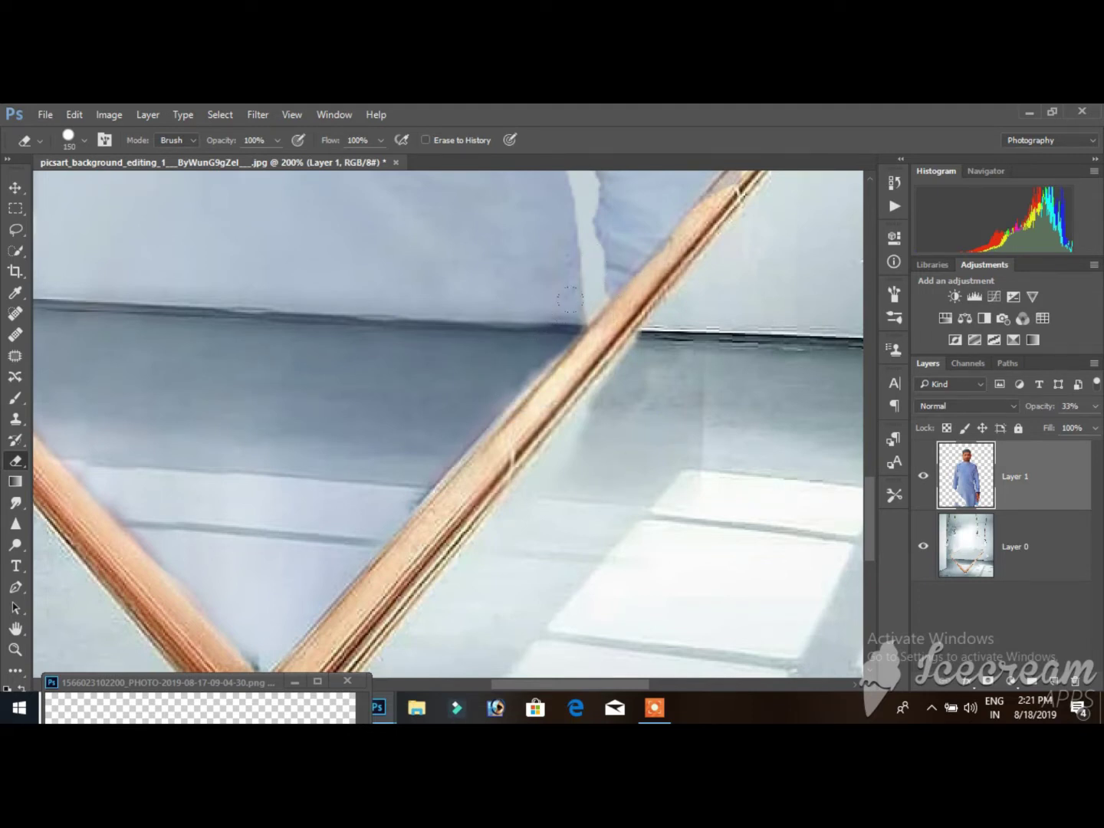
{"action": "scroll", "coordinate": [558, 388], "scroll_direction": "up", "scroll_amount": 5}
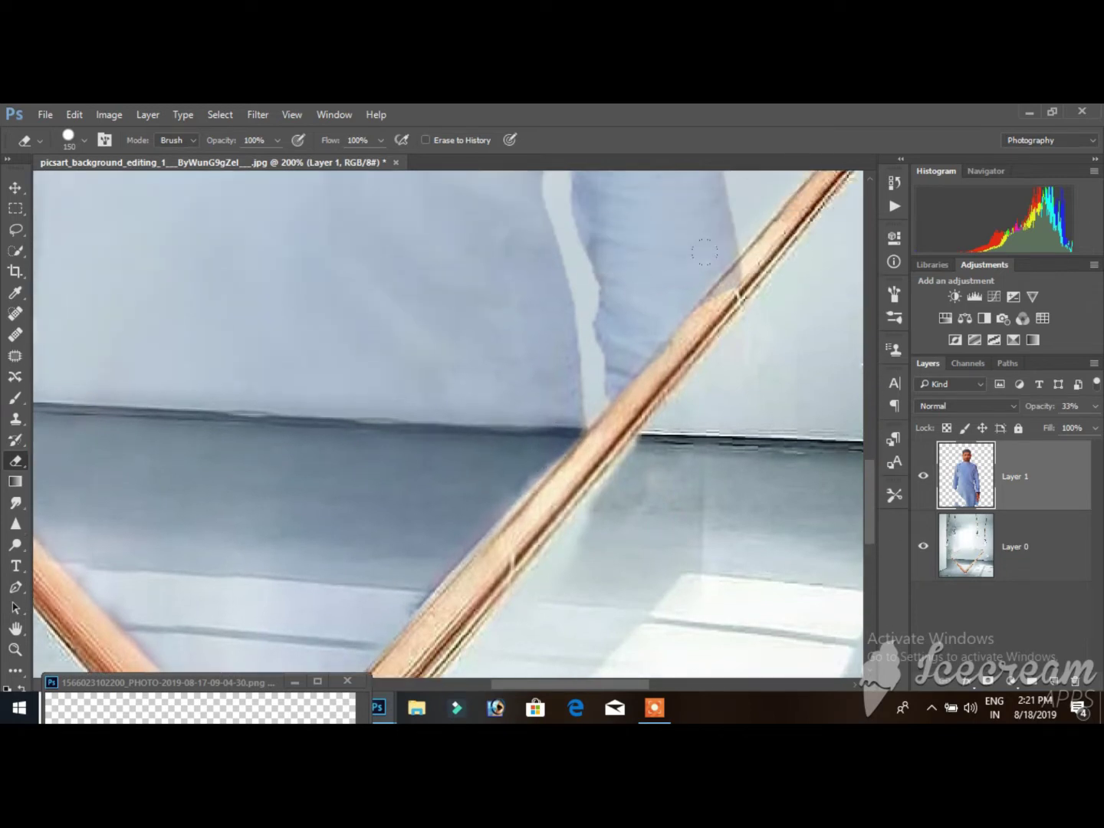
{"action": "left_click_drag", "start_coordinate": [709, 239], "coordinate": [681, 274]}
Step: Zoom out, restore Layer 1 to 100% opacity, and launch the Camera Raw Filter
{"action": "key", "text": "z"}
{"action": "left_click", "coordinate": [369, 312], "text": "alt"}
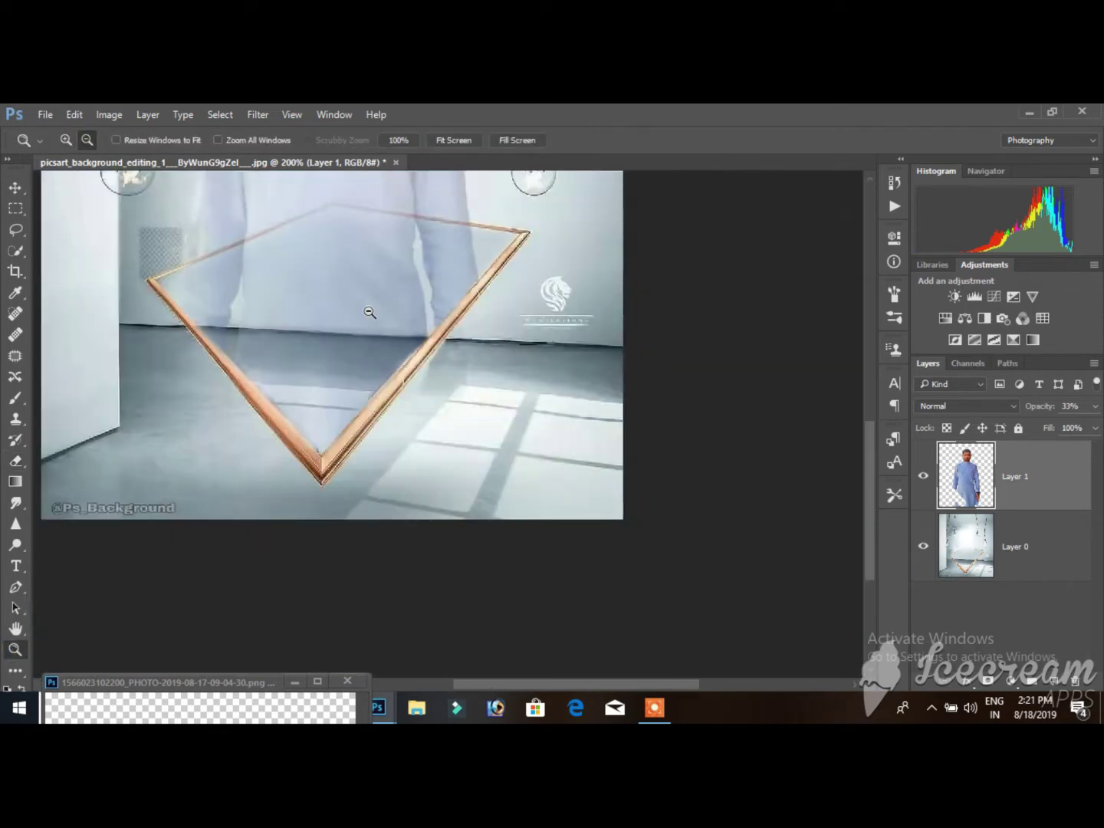
{"action": "left_click", "coordinate": [1094, 407]}
{"action": "left_click_drag", "start_coordinate": [1041, 427], "coordinate": [1092, 433]}
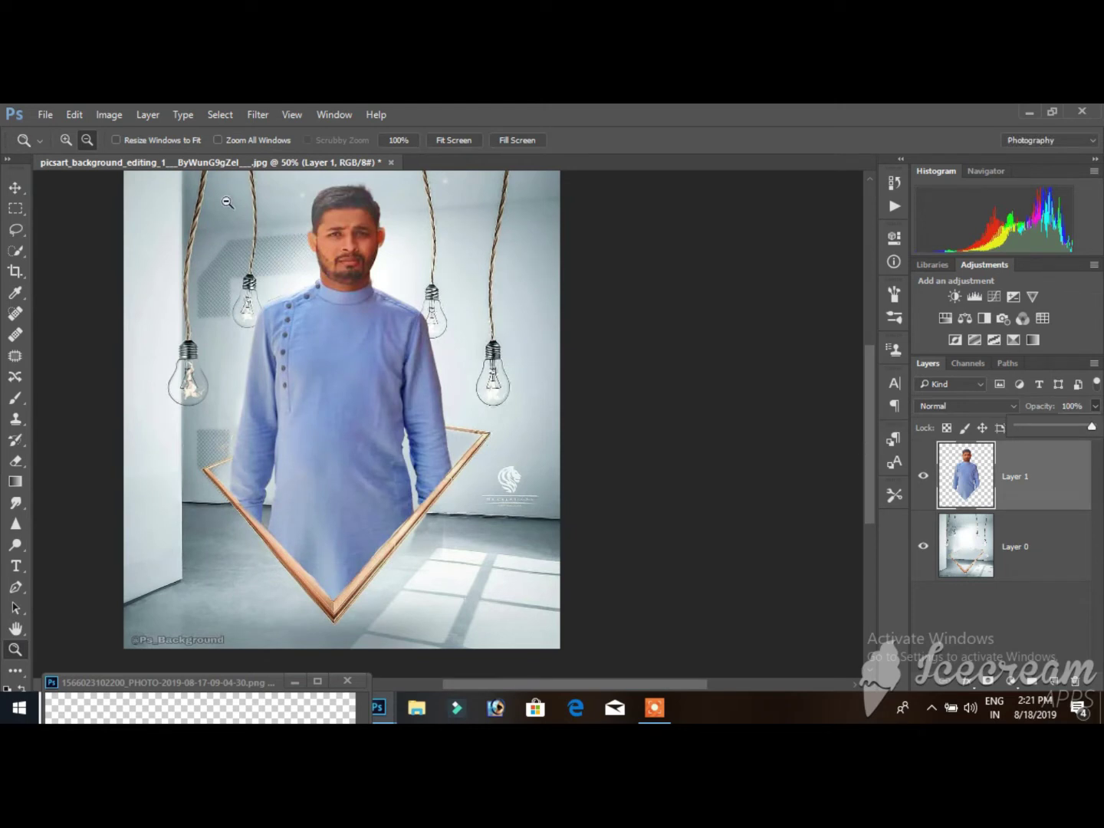
{"action": "left_click", "coordinate": [258, 113]}
{"action": "left_click", "coordinate": [294, 211]}
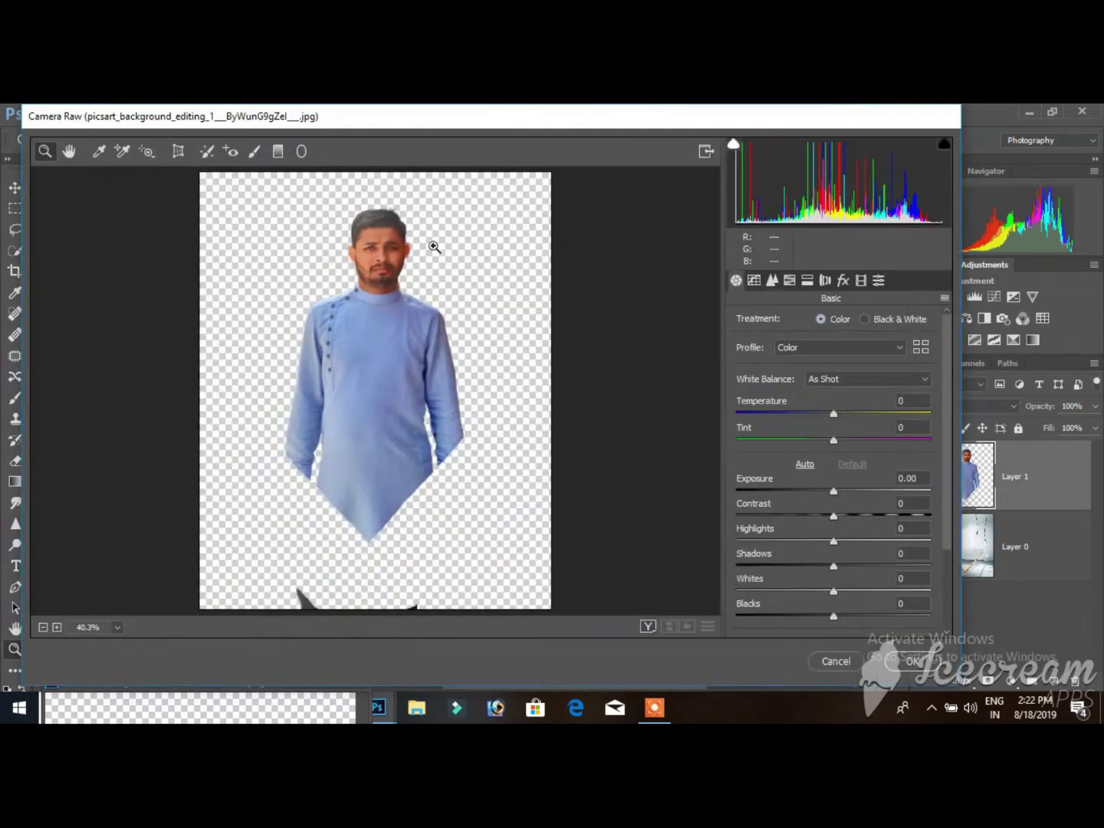
Step: In Camera Raw Basic, set Contrast +53, Temperature -12, Clarity +18, Dehaze +13, Vibrance +9, Saturation +8
{"action": "left_click_drag", "start_coordinate": [838, 513], "coordinate": [889, 513]}
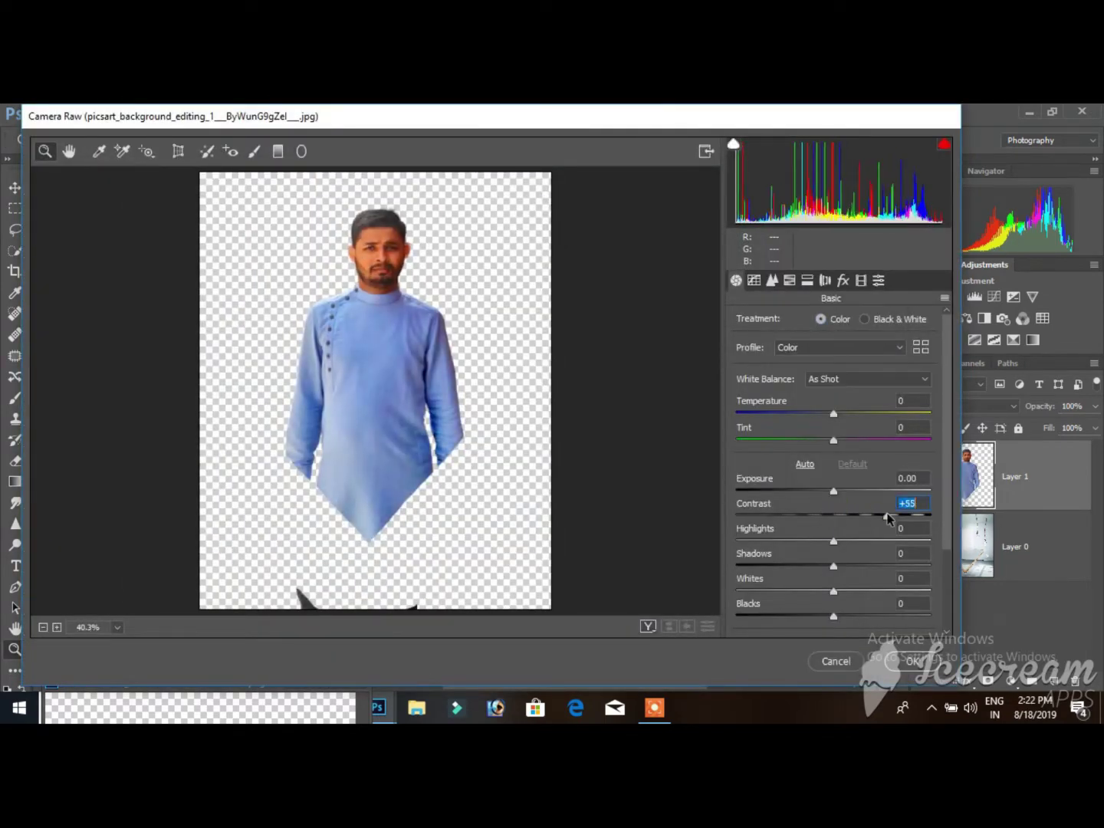
{"action": "left_click", "coordinate": [824, 414]}
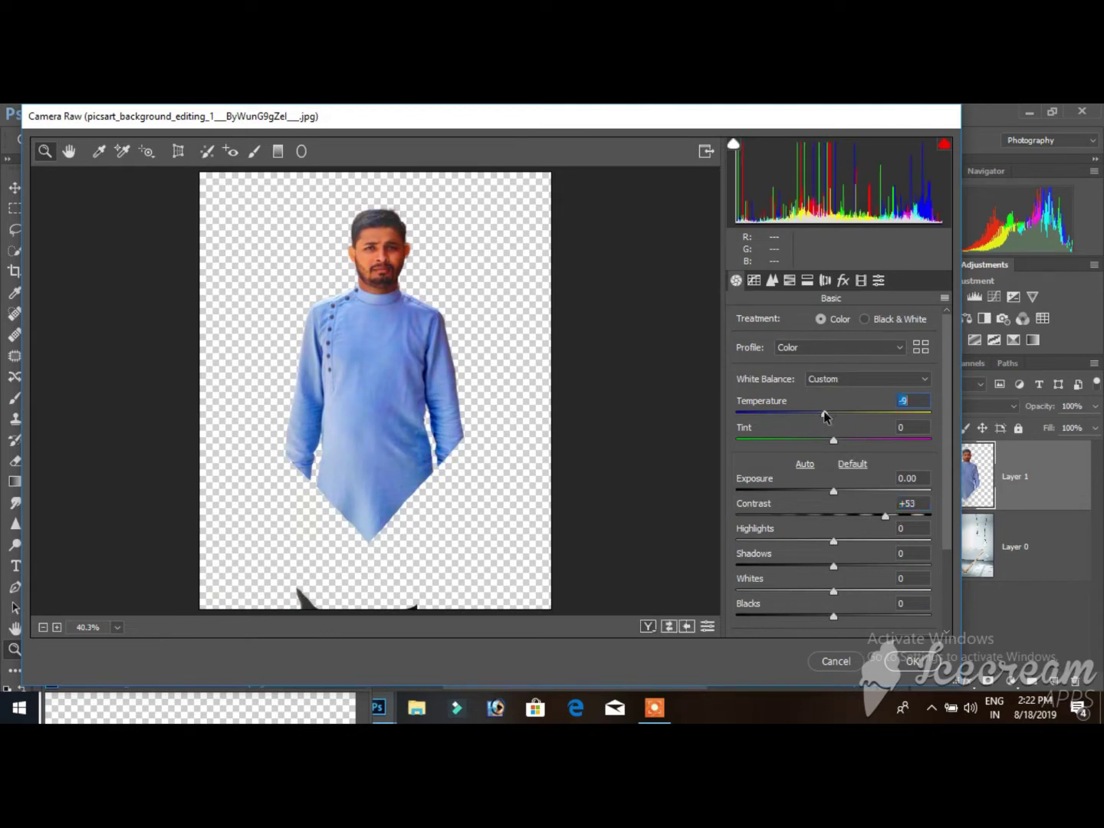
{"action": "left_click_drag", "start_coordinate": [824, 417], "coordinate": [822, 417]}
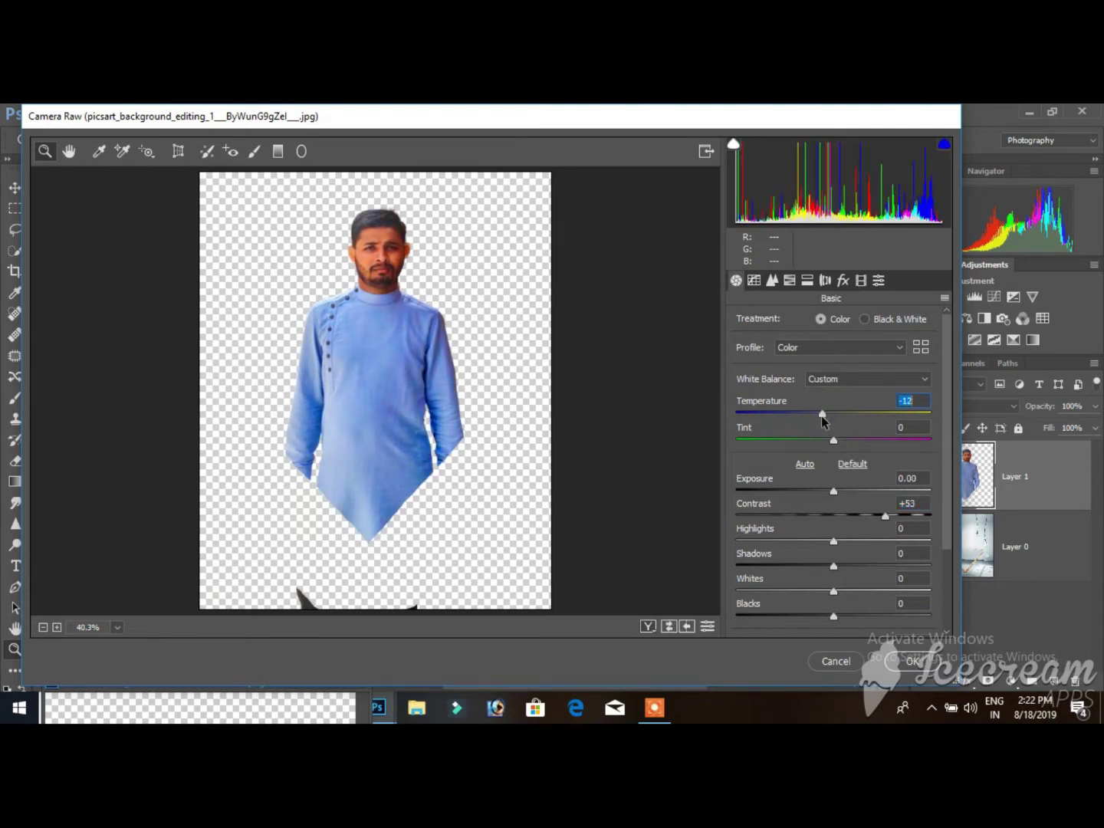
{"action": "scroll", "coordinate": [836, 584], "scroll_direction": "down", "scroll_amount": 3}
{"action": "left_click", "coordinate": [850, 544]}
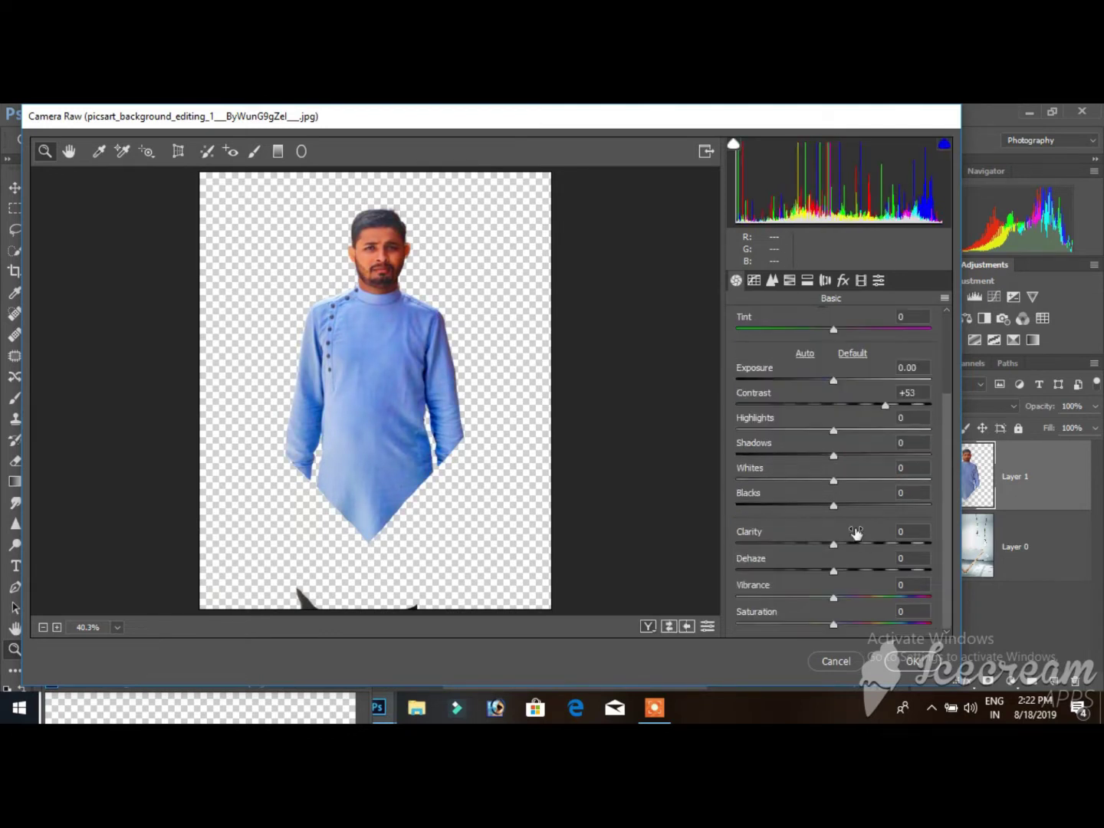
{"action": "left_click", "coordinate": [846, 571]}
{"action": "left_click", "coordinate": [841, 596]}
{"action": "left_click", "coordinate": [838, 623]}
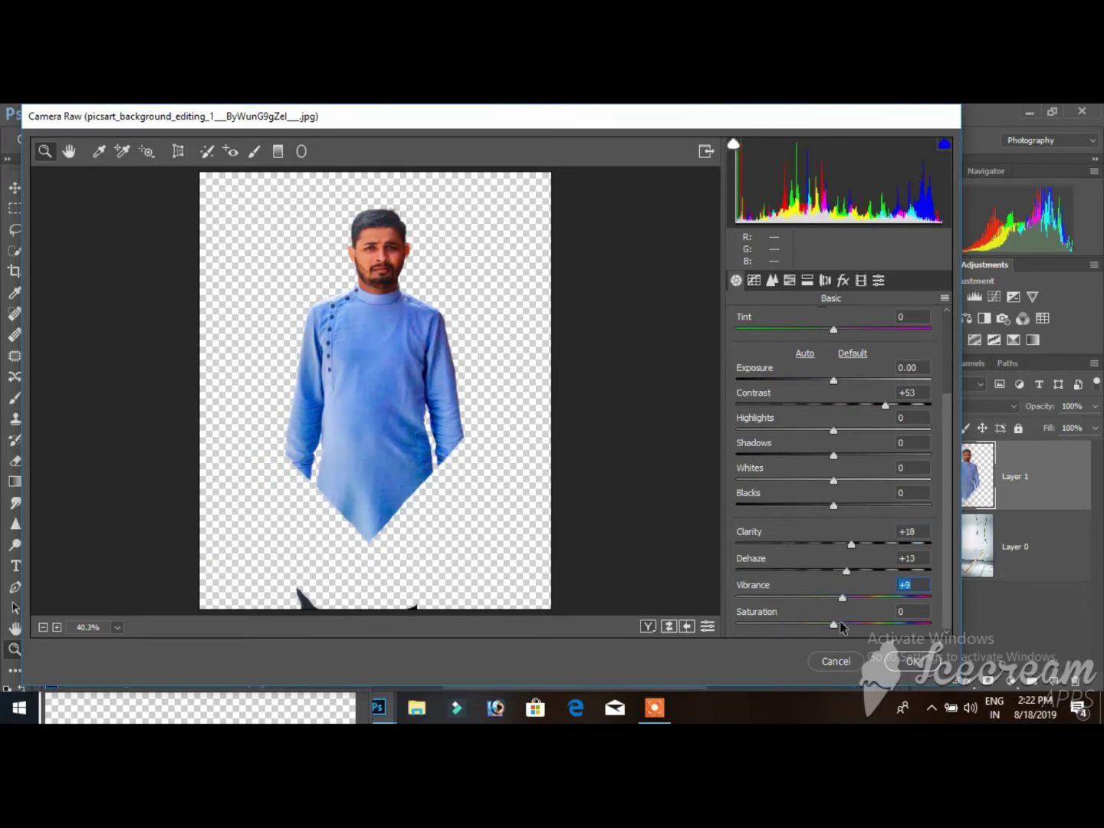
{"action": "left_click", "coordinate": [773, 281]}
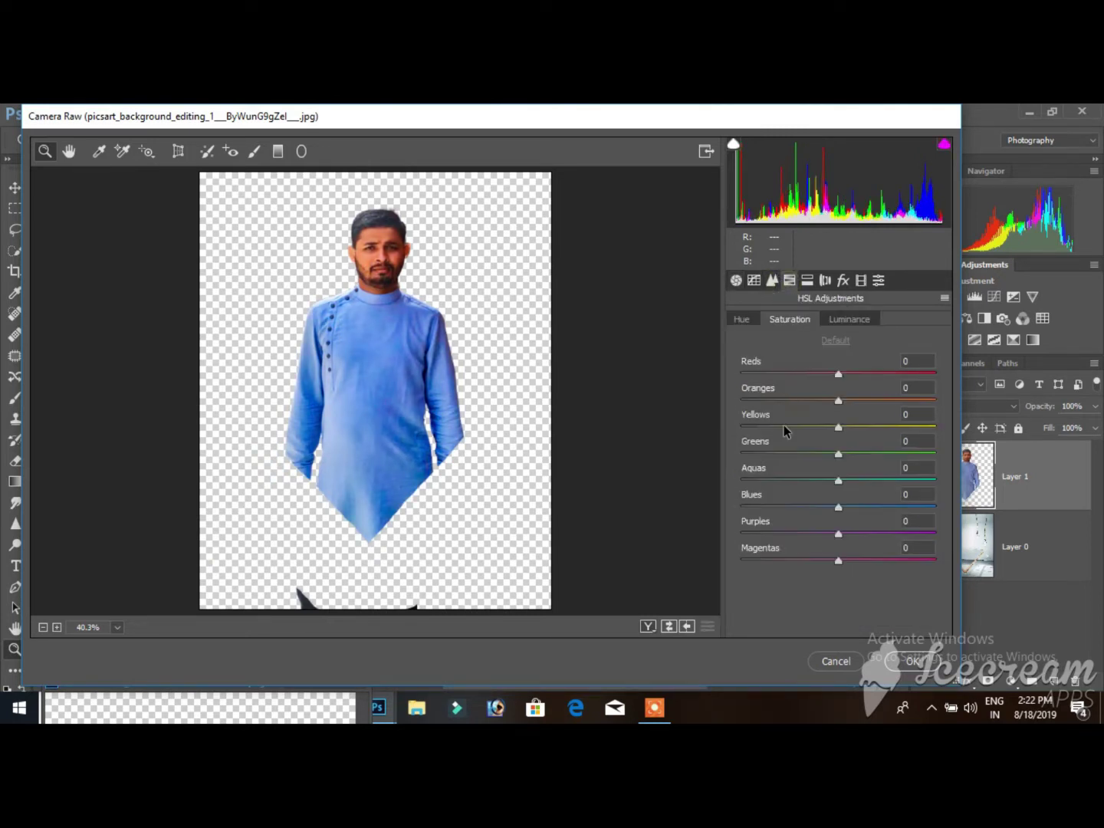
Step: In HSL, lower Oranges saturation to -27 and Reds saturation to -17
{"action": "left_click", "coordinate": [809, 397]}
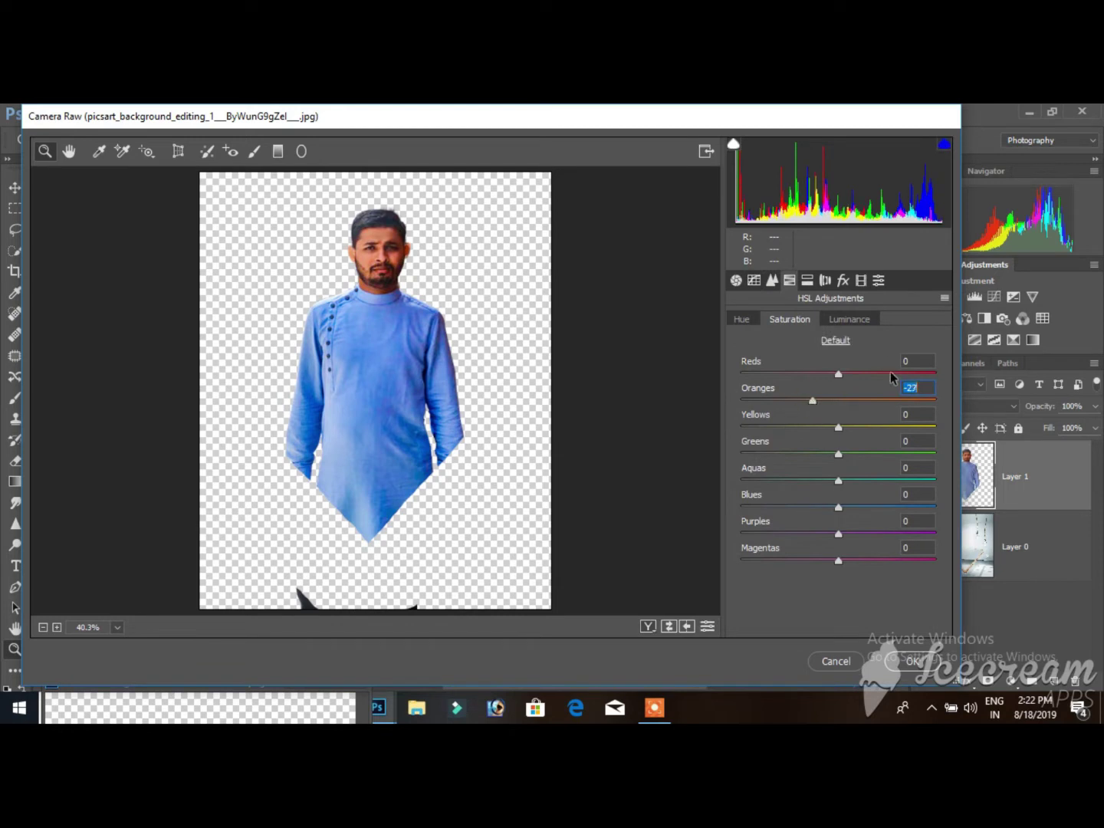
{"action": "left_click", "coordinate": [849, 319]}
{"action": "left_click", "coordinate": [860, 399]}
{"action": "left_click", "coordinate": [800, 319]}
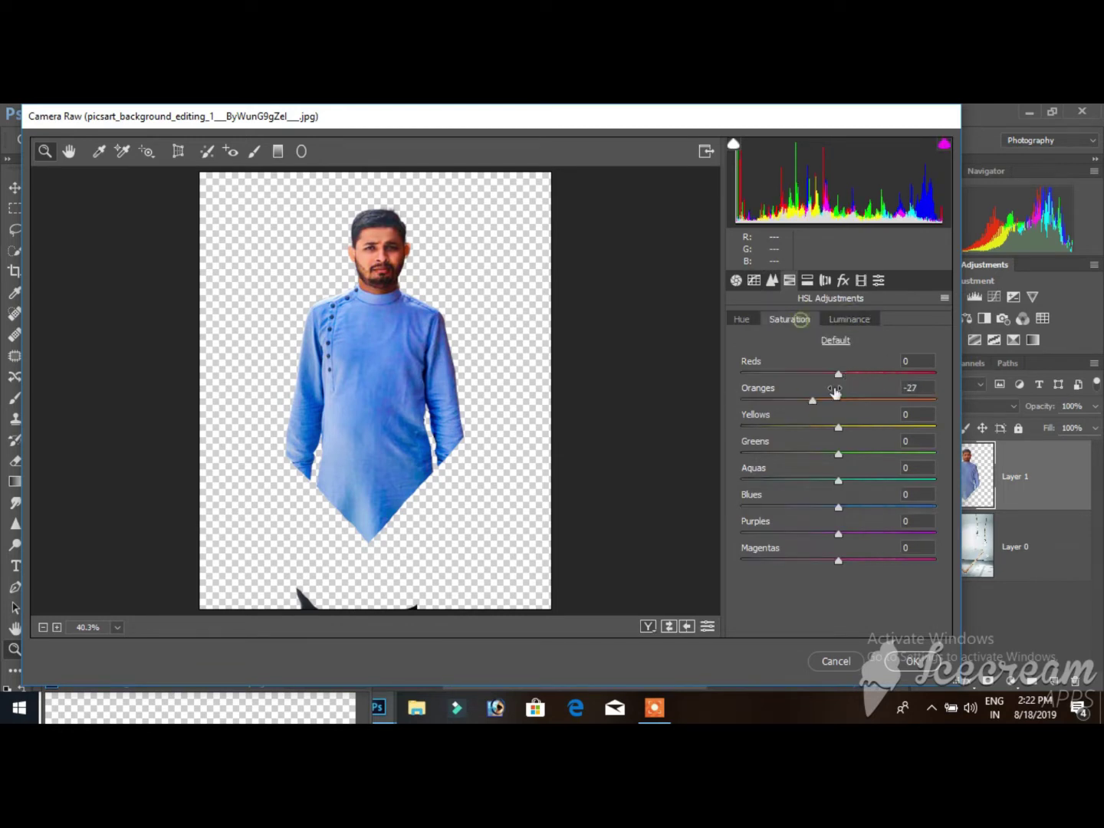
{"action": "left_click", "coordinate": [822, 374]}
Step: Shift Blues hue to -87, set Aquas saturation -23, Blues -37, and Sharpening Amount 13
{"action": "left_click", "coordinate": [741, 319]}
{"action": "left_click", "coordinate": [755, 506]}
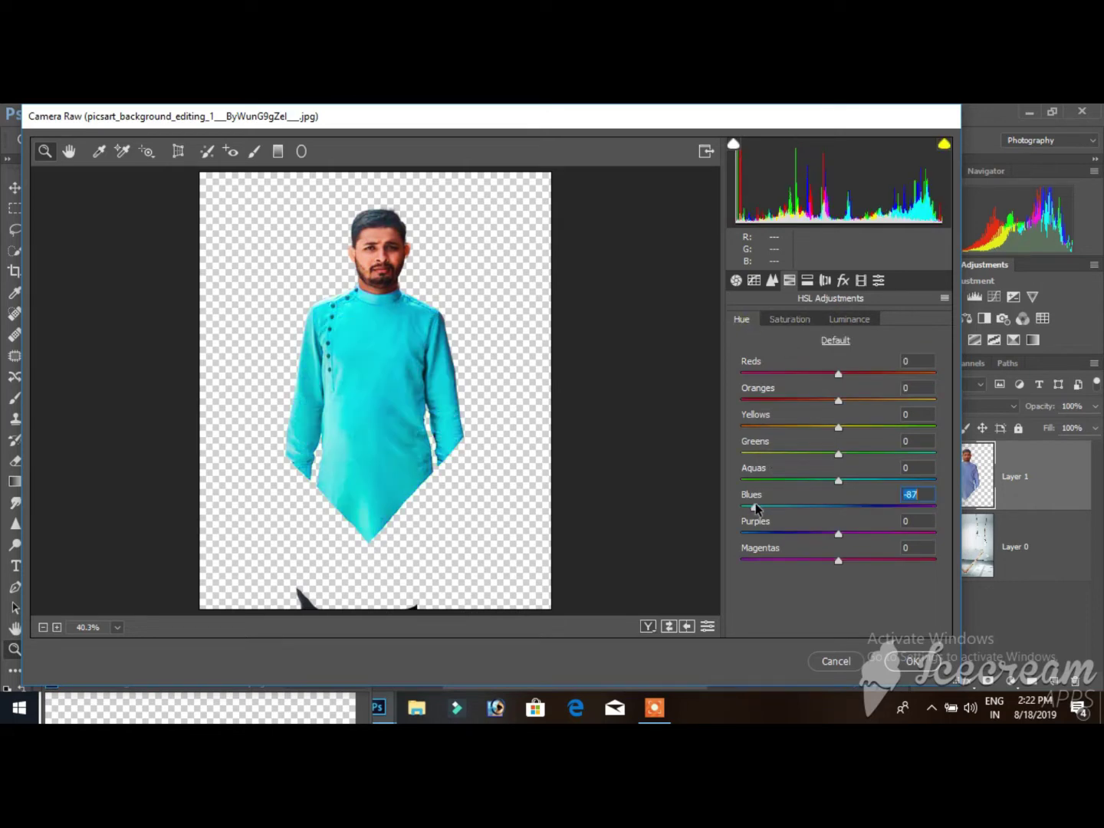
{"action": "left_click", "coordinate": [790, 320]}
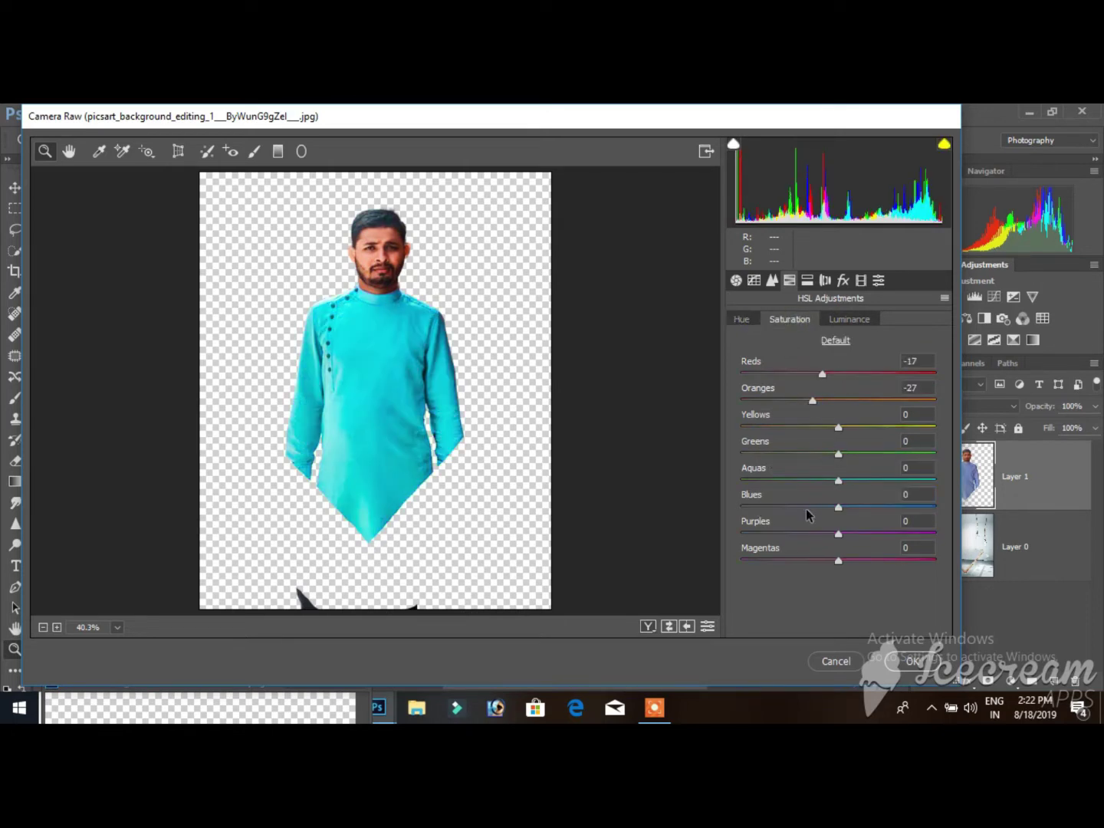
{"action": "left_click", "coordinate": [816, 507]}
{"action": "left_click", "coordinate": [815, 480]}
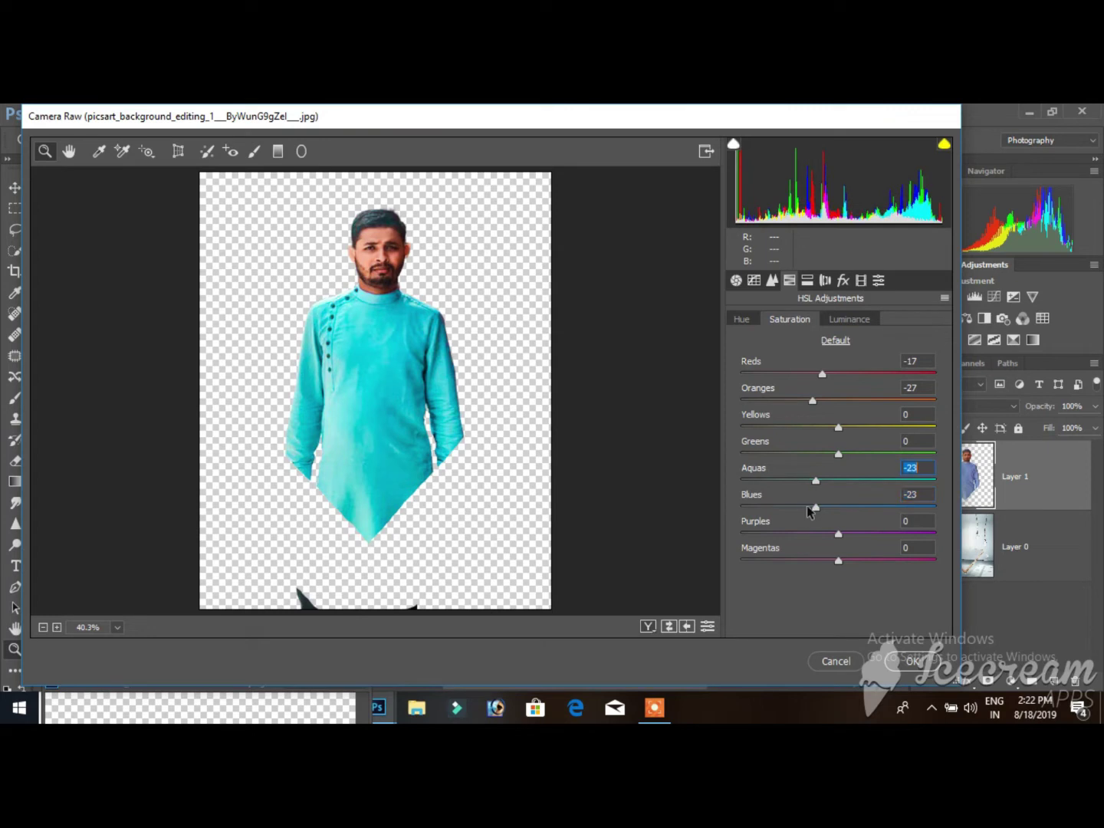
{"action": "left_click", "coordinate": [803, 508]}
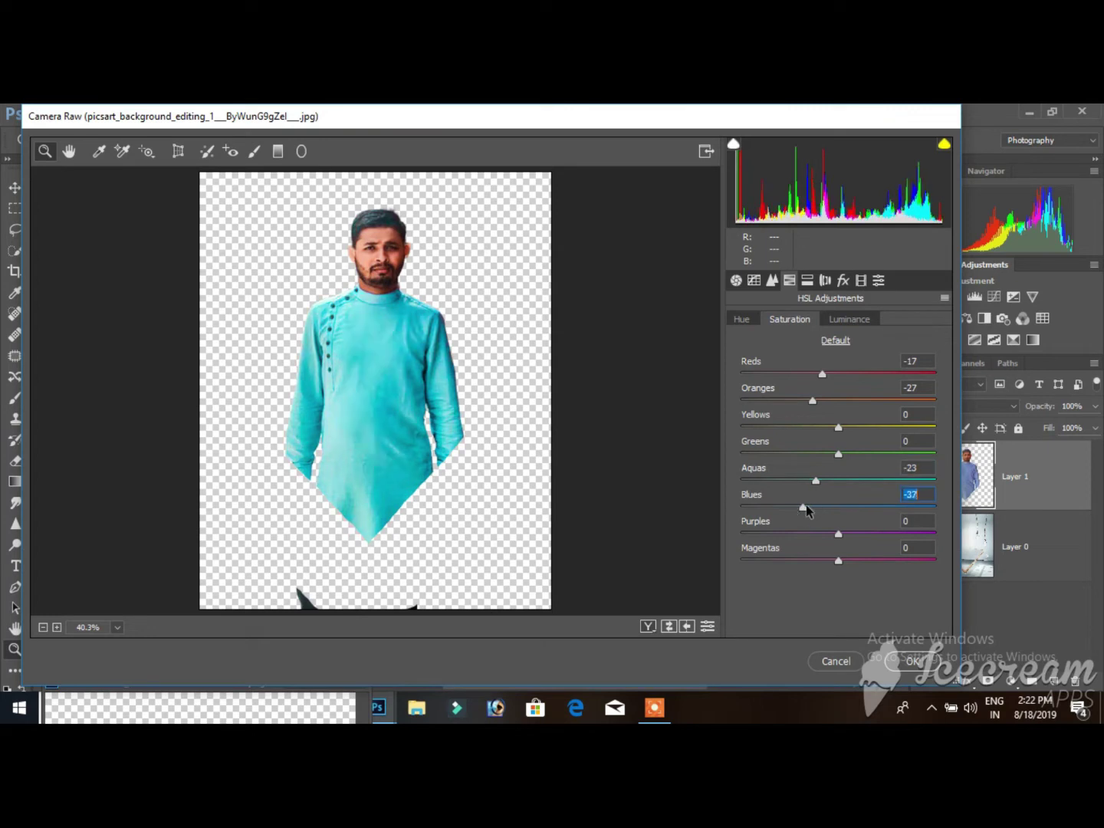
{"action": "left_click", "coordinate": [772, 280]}
{"action": "left_click", "coordinate": [754, 347]}
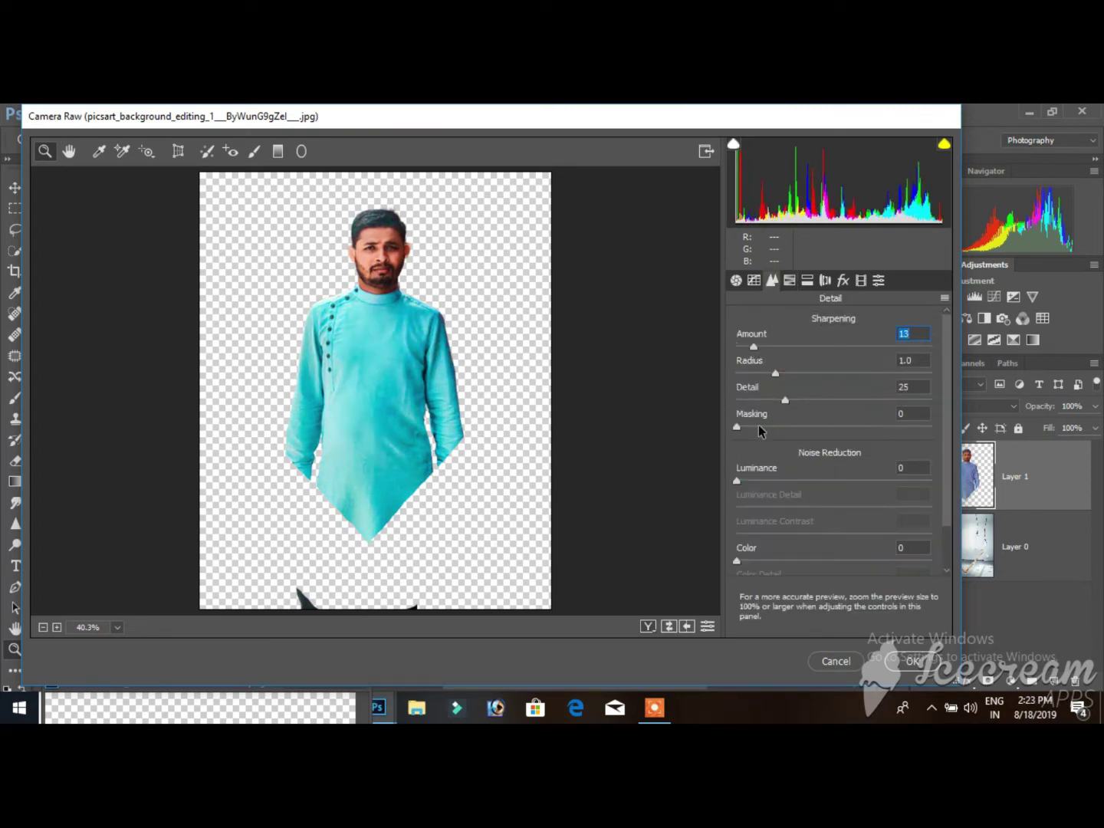
Step: Set sharpening Masking to 11 and Luminance noise reduction to 26, comparing before and after
{"action": "left_click", "coordinate": [757, 426]}
{"action": "left_click", "coordinate": [787, 480]}
{"action": "key", "text": "q"}
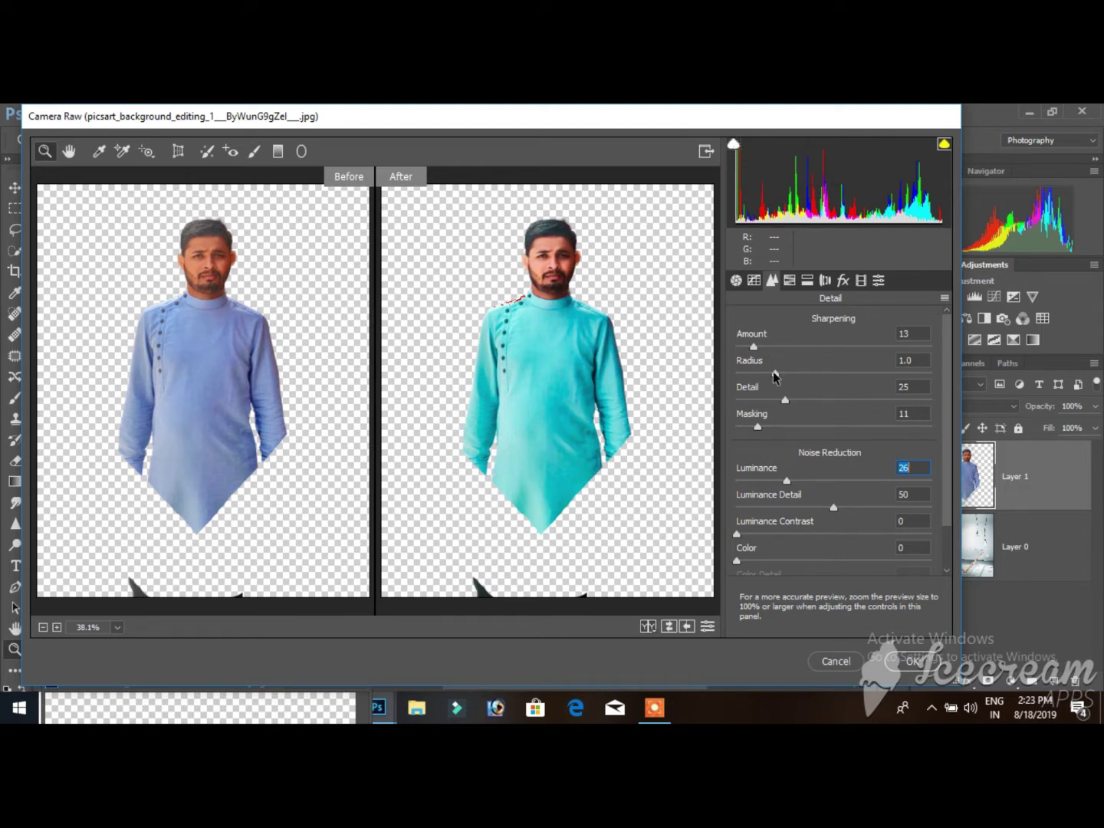
Step: Lower HSL Reds saturation to -20 and apply the Camera Raw grade with OK
{"action": "left_click", "coordinate": [789, 281]}
{"action": "left_click_drag", "start_coordinate": [806, 370], "coordinate": [822, 374]}
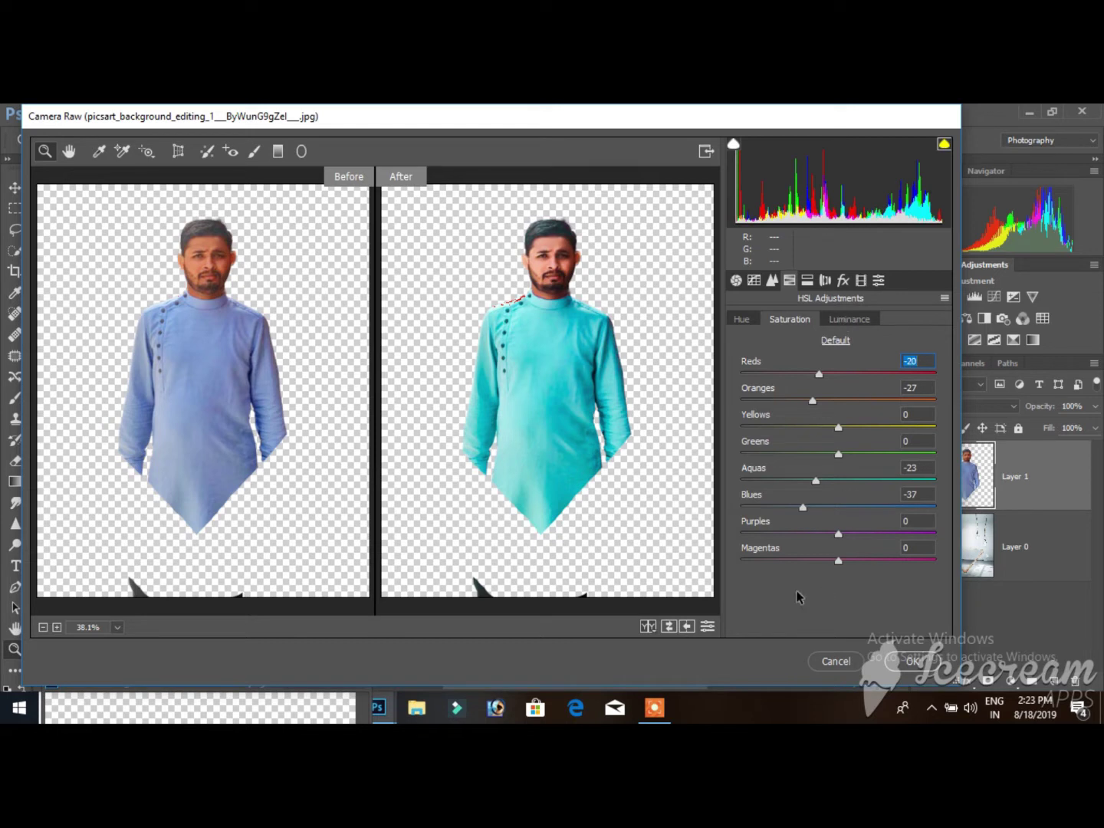
{"action": "left_click", "coordinate": [926, 661]}
{"action": "left_click", "coordinate": [944, 145]}
{"action": "left_click", "coordinate": [914, 658]}
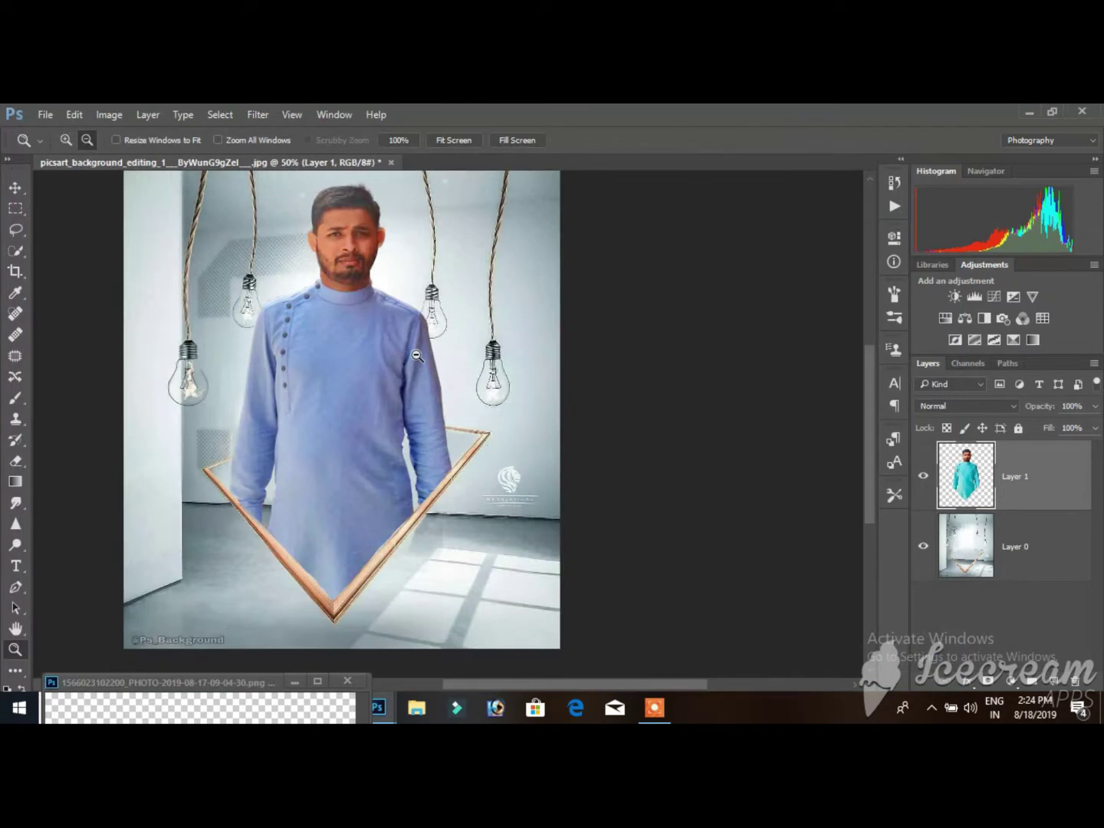
Step: Zoom out, then zoom in to about 300% on the man's face and hair edges
{"action": "left_click", "coordinate": [415, 357], "text": "alt"}
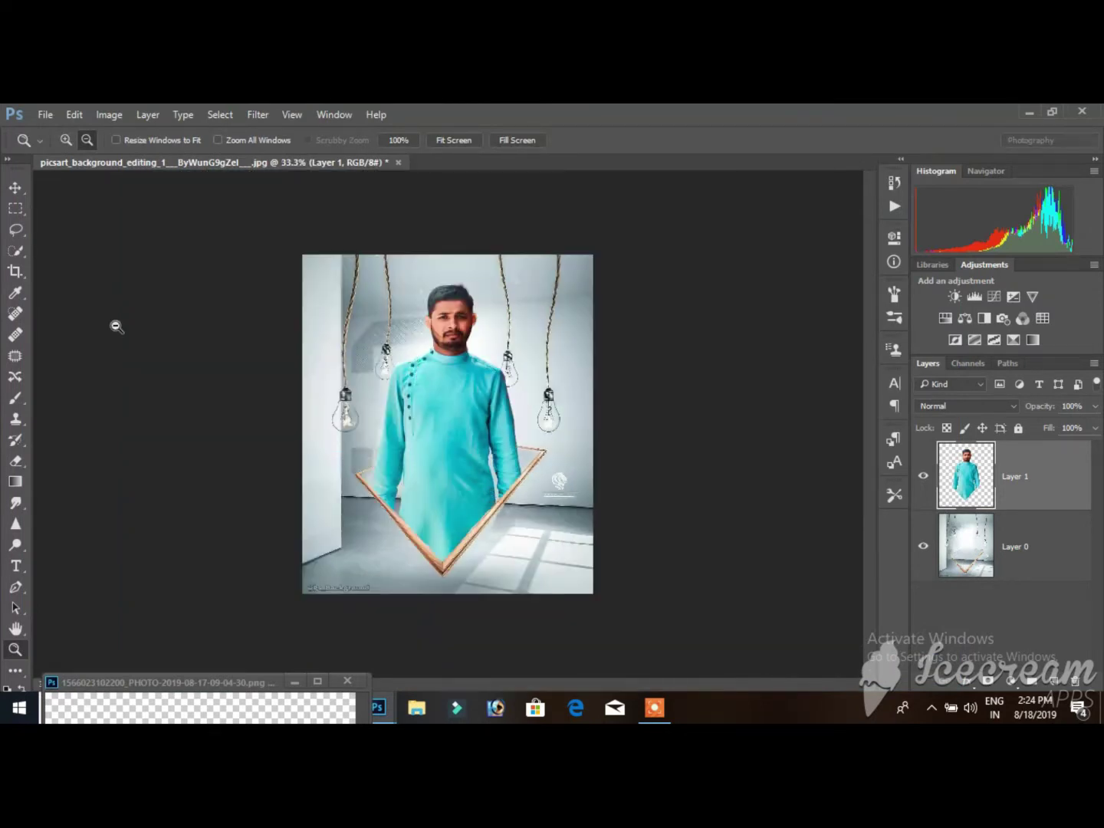
{"action": "left_click", "coordinate": [65, 141]}
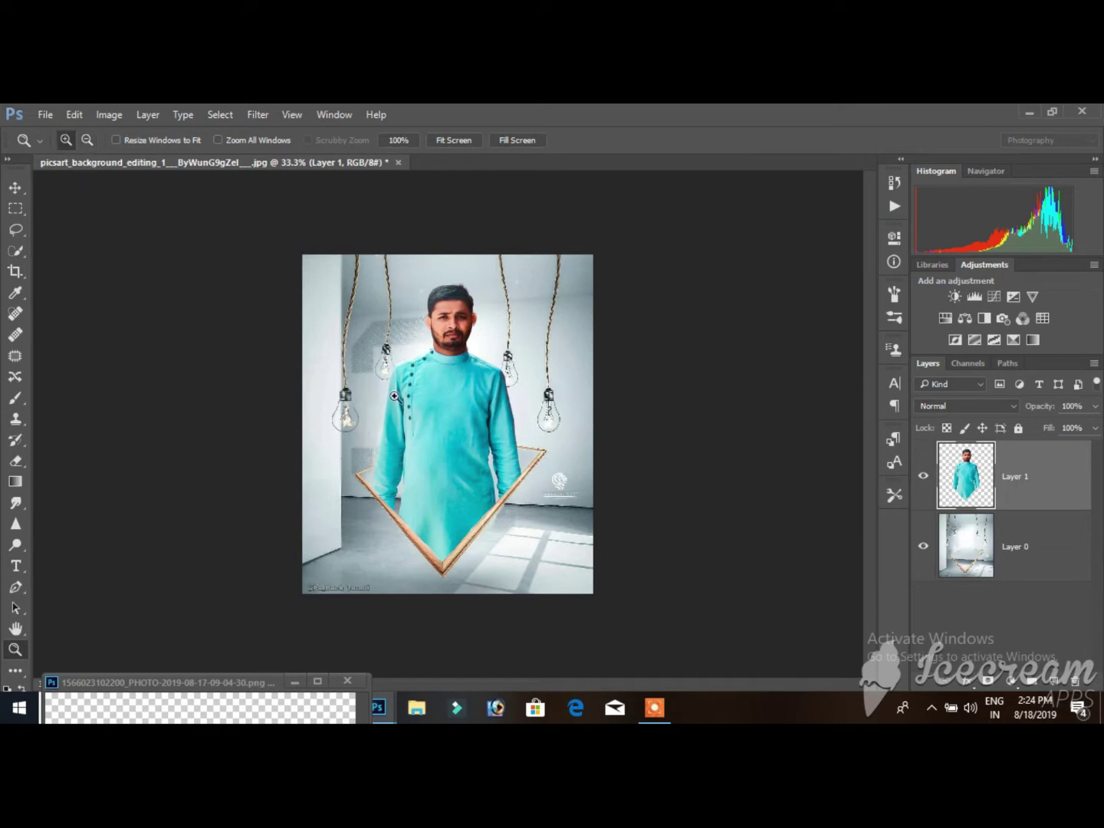
{"action": "left_click", "coordinate": [488, 436]}
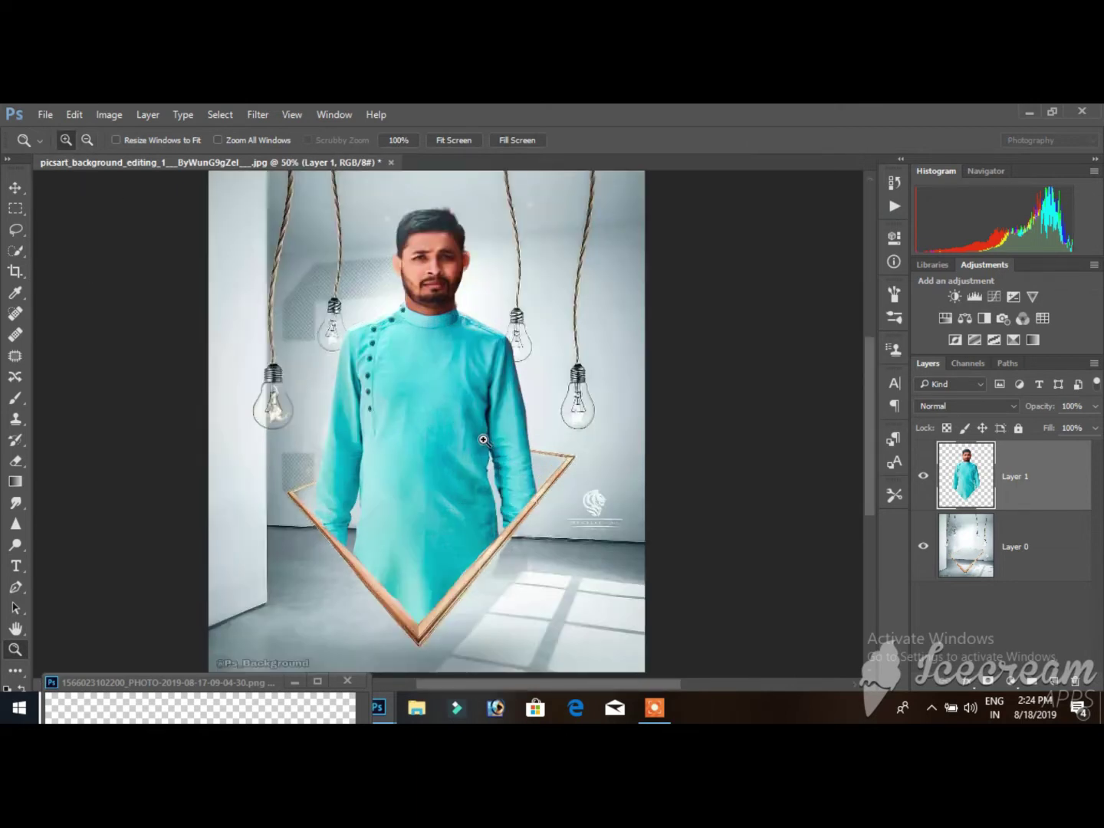
{"action": "scroll", "coordinate": [480, 453], "scroll_direction": "up", "scroll_amount": 1}
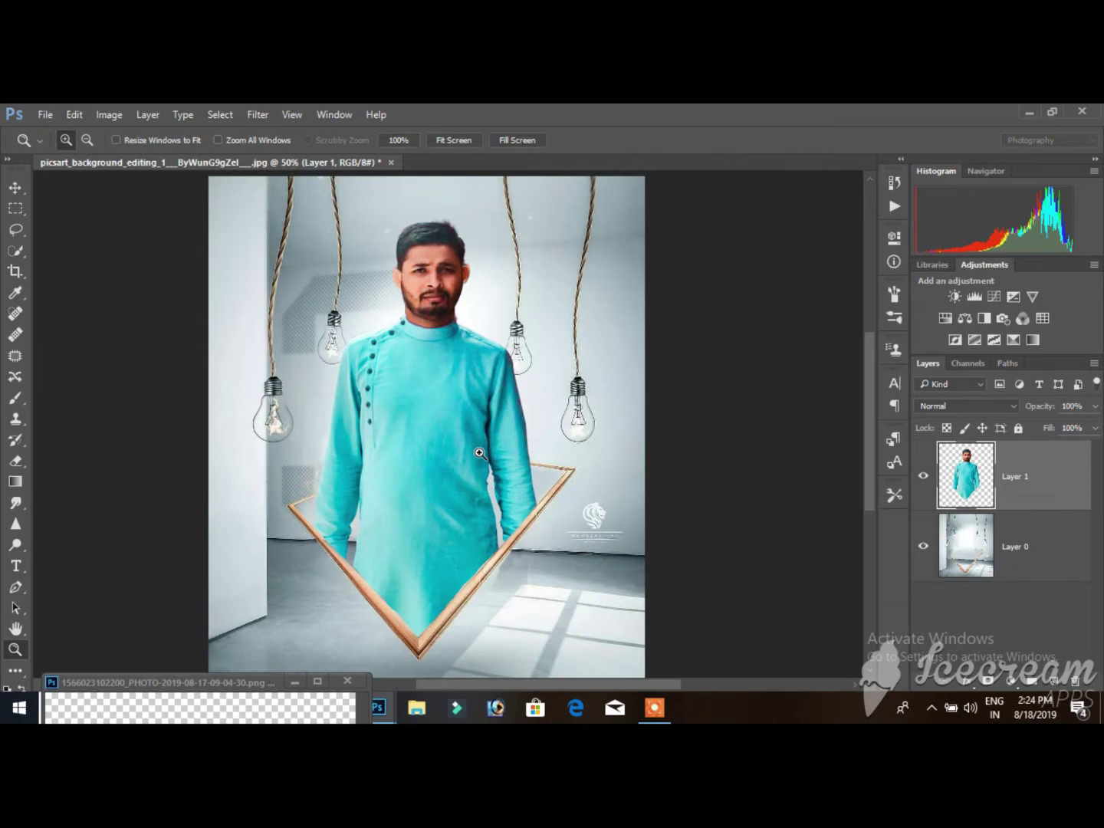
{"action": "scroll", "coordinate": [481, 457], "scroll_direction": "up", "scroll_amount": 2}
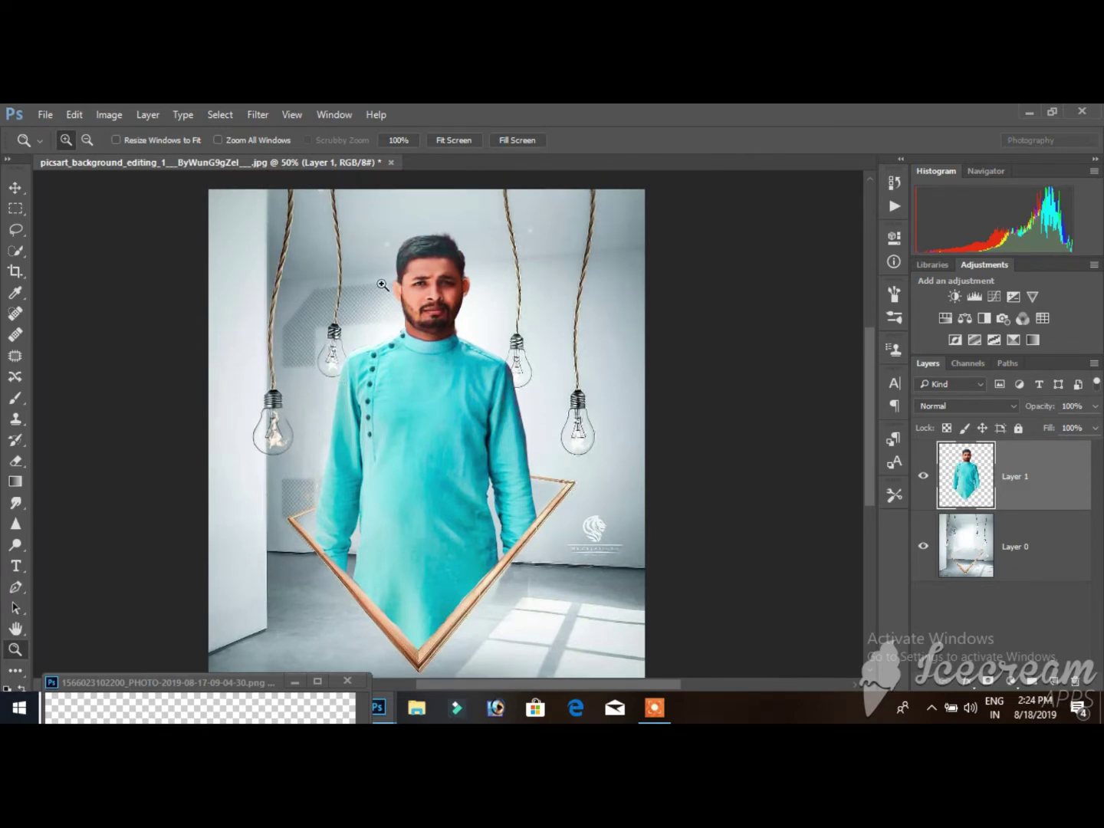
{"action": "left_click", "coordinate": [429, 307]}
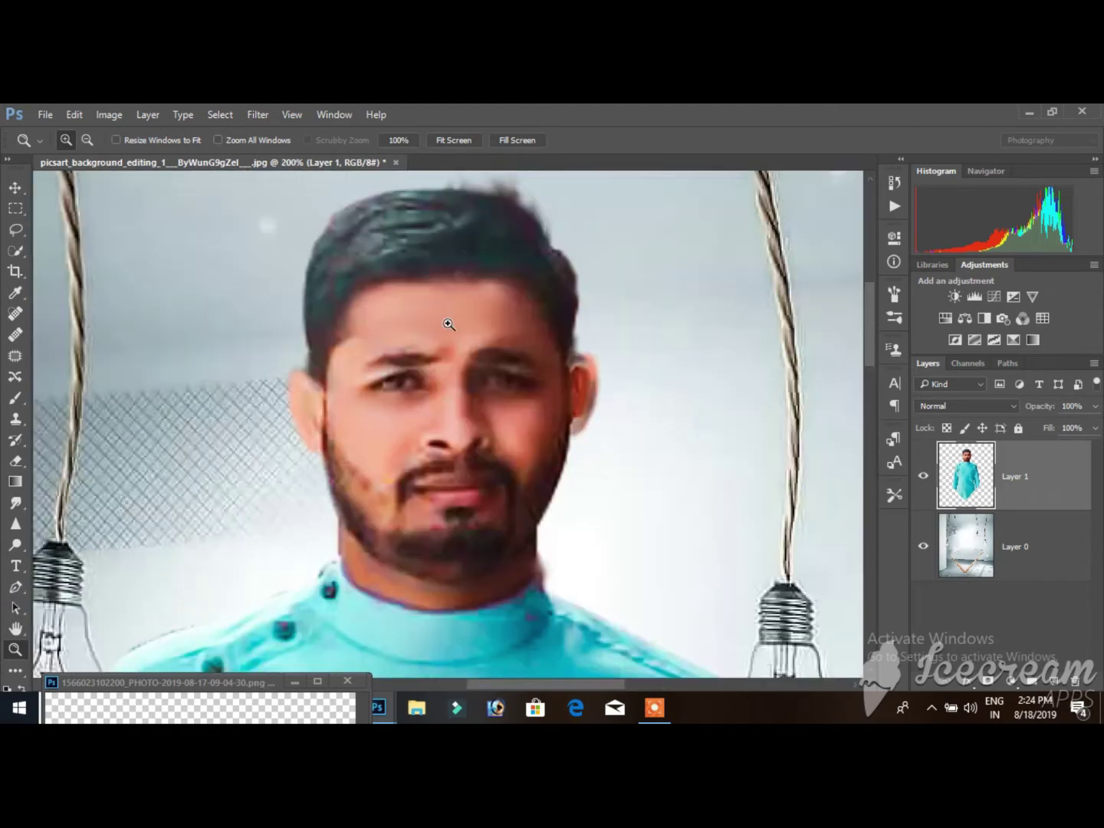
{"action": "scroll", "coordinate": [449, 325], "scroll_direction": "up", "scroll_amount": 3}
{"action": "scroll", "coordinate": [448, 334], "scroll_direction": "down", "scroll_amount": 2}
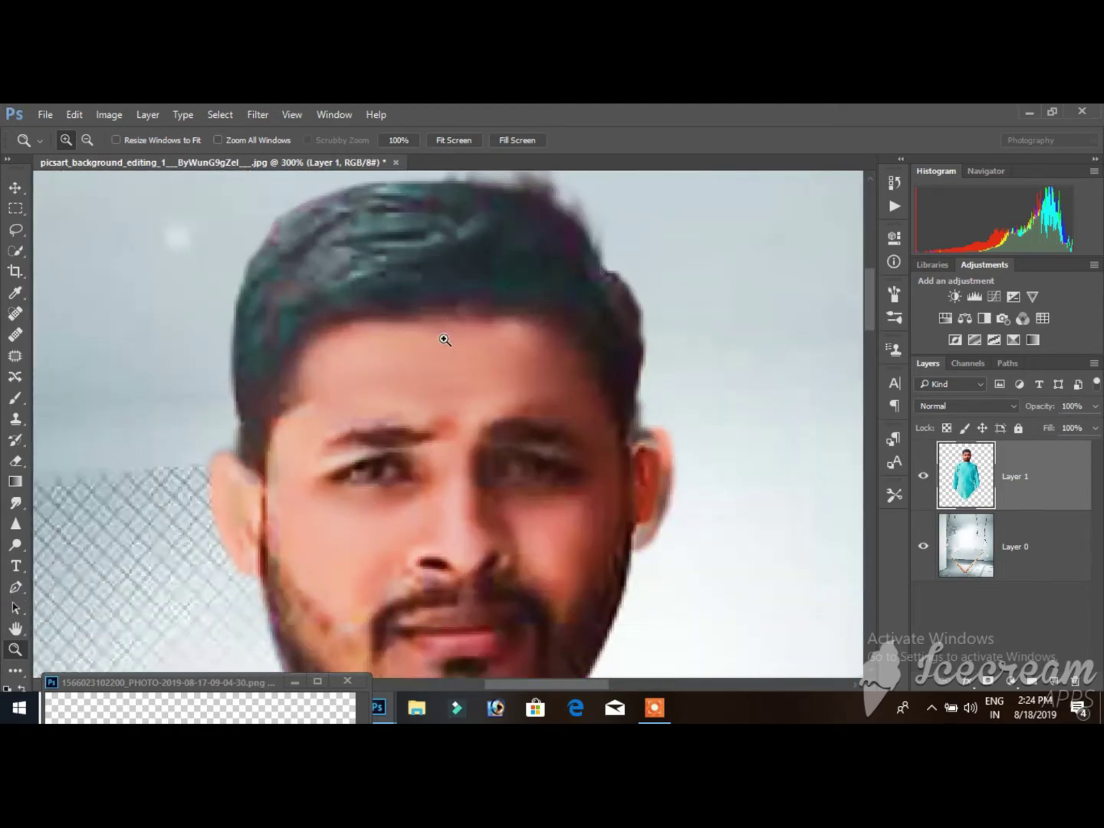
Step: With a small Smudge brush at 24% strength, soften the hair's top and left edges
{"action": "left_click", "coordinate": [16, 503]}
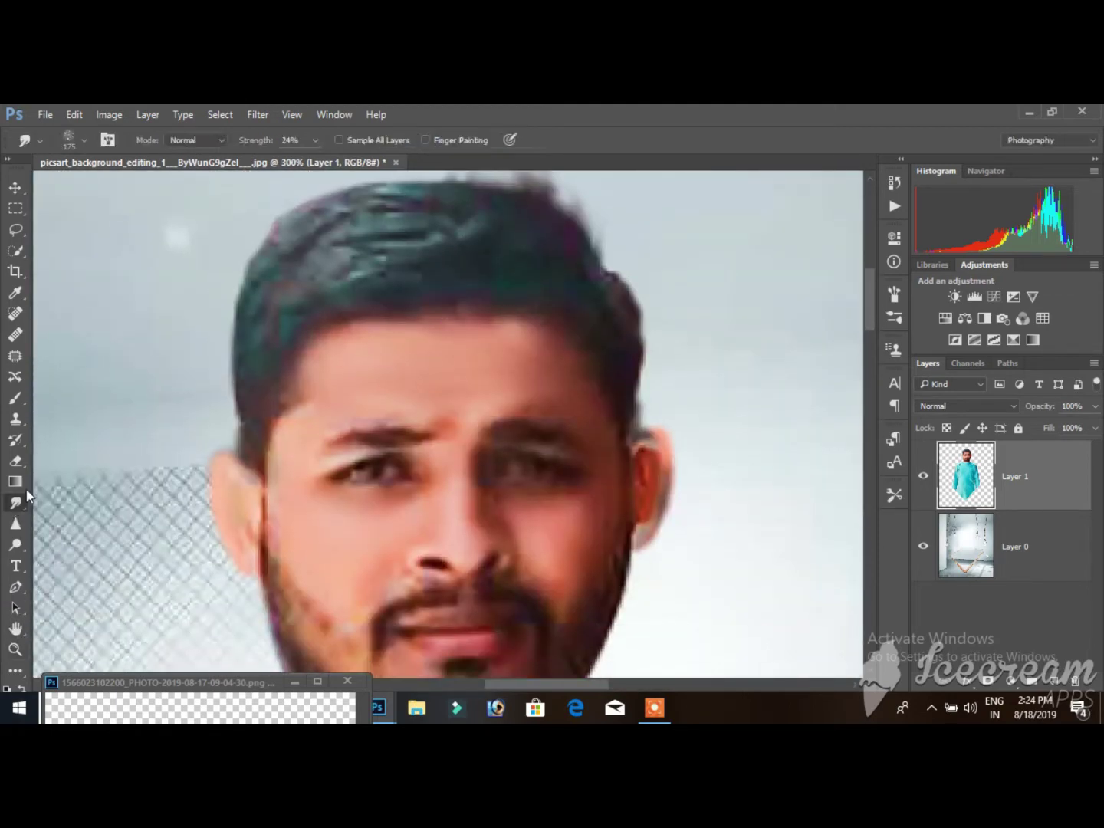
{"action": "key", "text": "bracketleft"}
{"action": "key", "text": "bracketleft"}
{"action": "key", "text": "bracketleft"}
{"action": "key", "text": "bracketleft"}
{"action": "key", "text": "bracketleft"}
{"action": "key", "text": "bracketleft"}
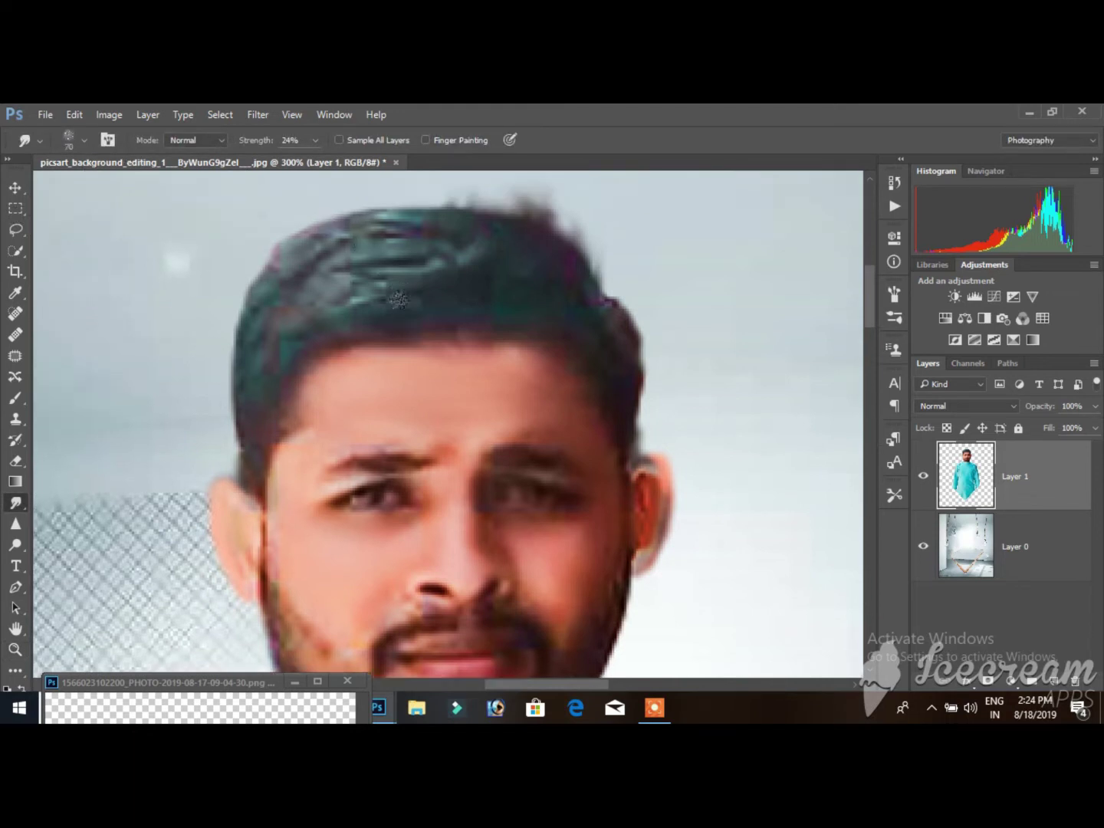
{"action": "scroll", "coordinate": [398, 260], "scroll_direction": "up", "scroll_amount": 5}
{"action": "key", "text": "bracketleft"}
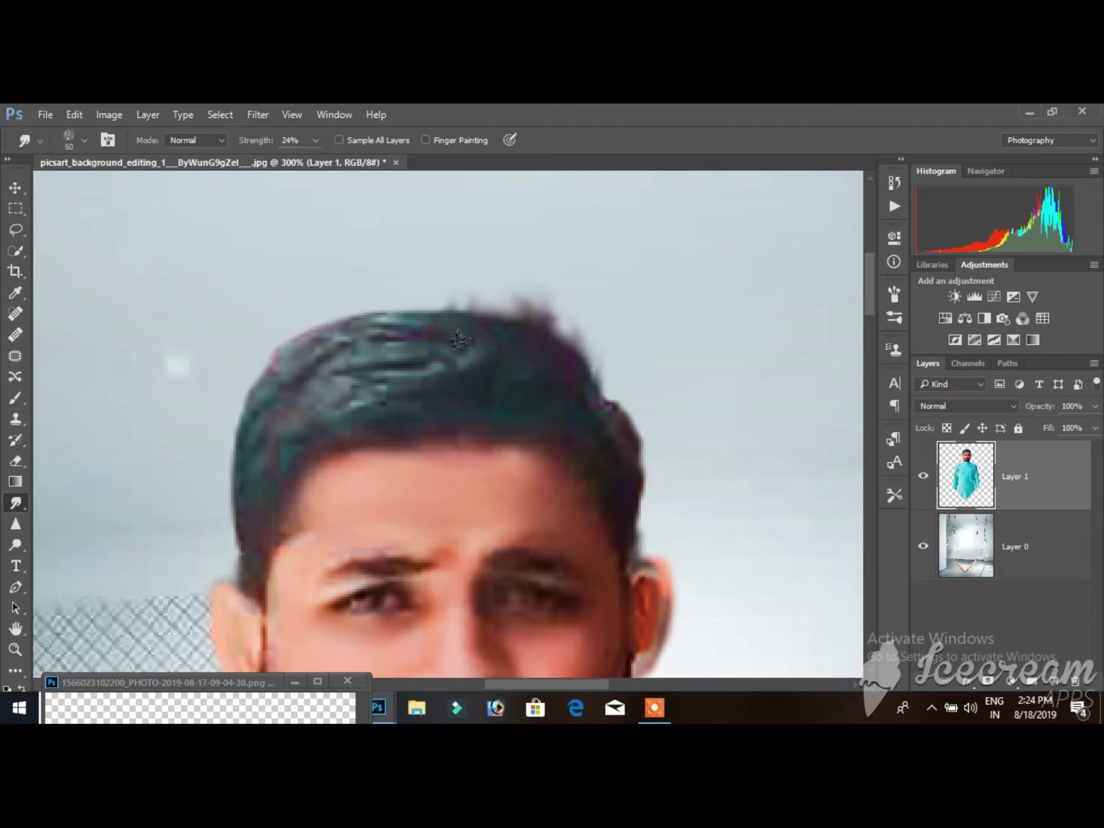
{"action": "mouse_move", "coordinate": [437, 337]}
{"action": "left_mouse_down"}
{"action": "mouse_move", "coordinate": [360, 308]}
{"action": "mouse_move", "coordinate": [465, 322]}
{"action": "left_mouse_up"}
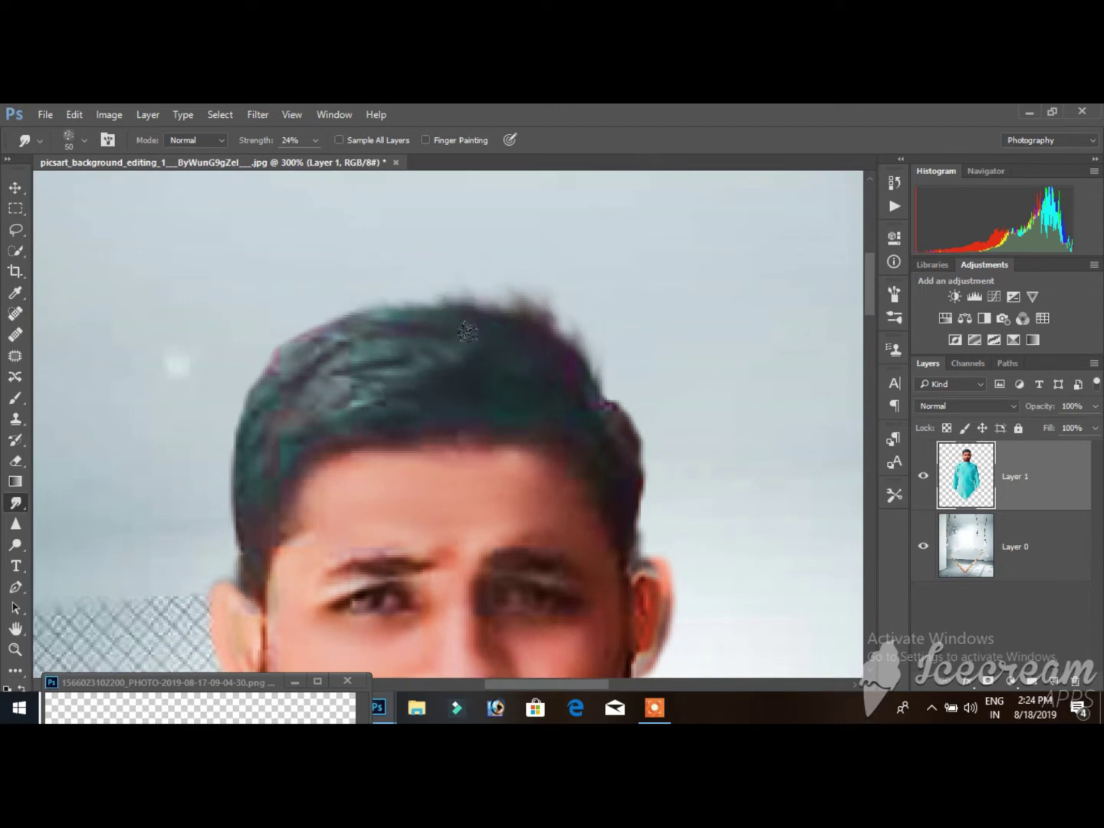
{"action": "left_click_drag", "start_coordinate": [381, 393], "coordinate": [397, 324]}
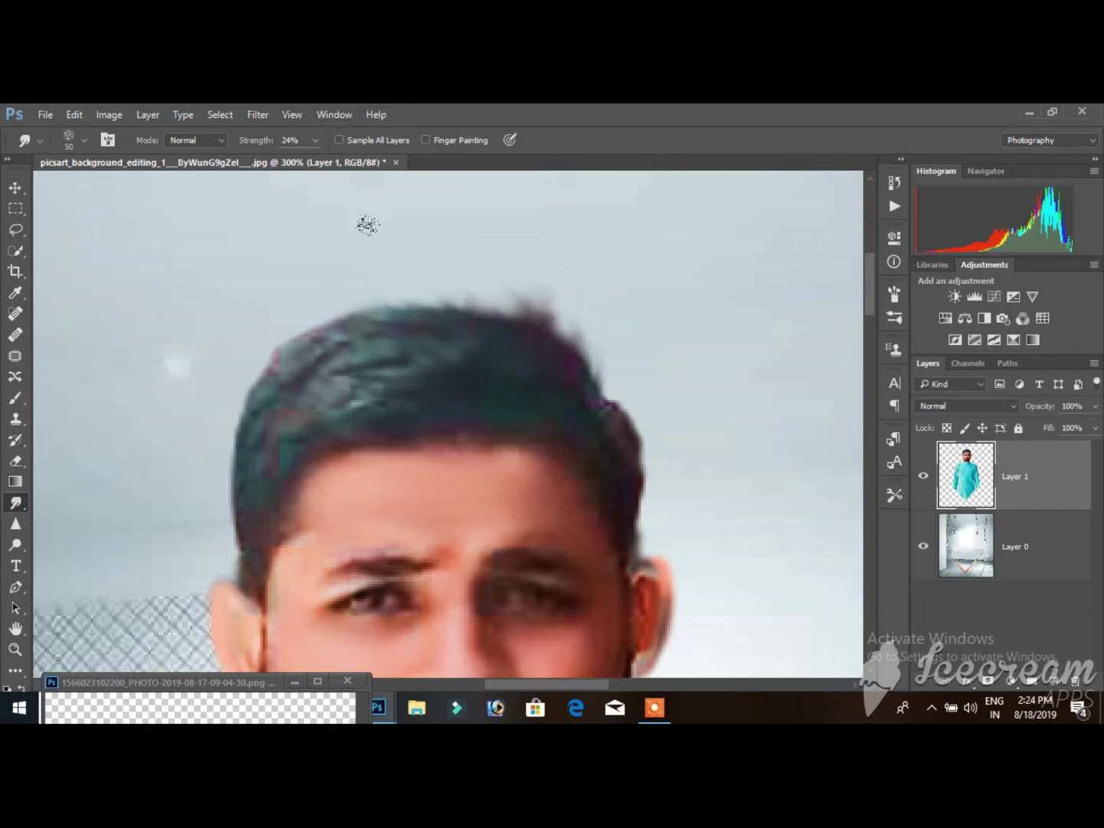
{"action": "mouse_move", "coordinate": [276, 319]}
{"action": "left_mouse_down"}
{"action": "mouse_move", "coordinate": [366, 336]}
{"action": "mouse_move", "coordinate": [319, 345]}
{"action": "left_mouse_up"}
{"action": "mouse_move", "coordinate": [259, 370]}
{"action": "left_mouse_down"}
{"action": "mouse_move", "coordinate": [236, 407]}
{"action": "mouse_move", "coordinate": [264, 348]}
{"action": "left_mouse_up"}
Step: Blend the hair's top-left outline and right edge into the pale background
{"action": "left_click_drag", "start_coordinate": [226, 499], "coordinate": [235, 416]}
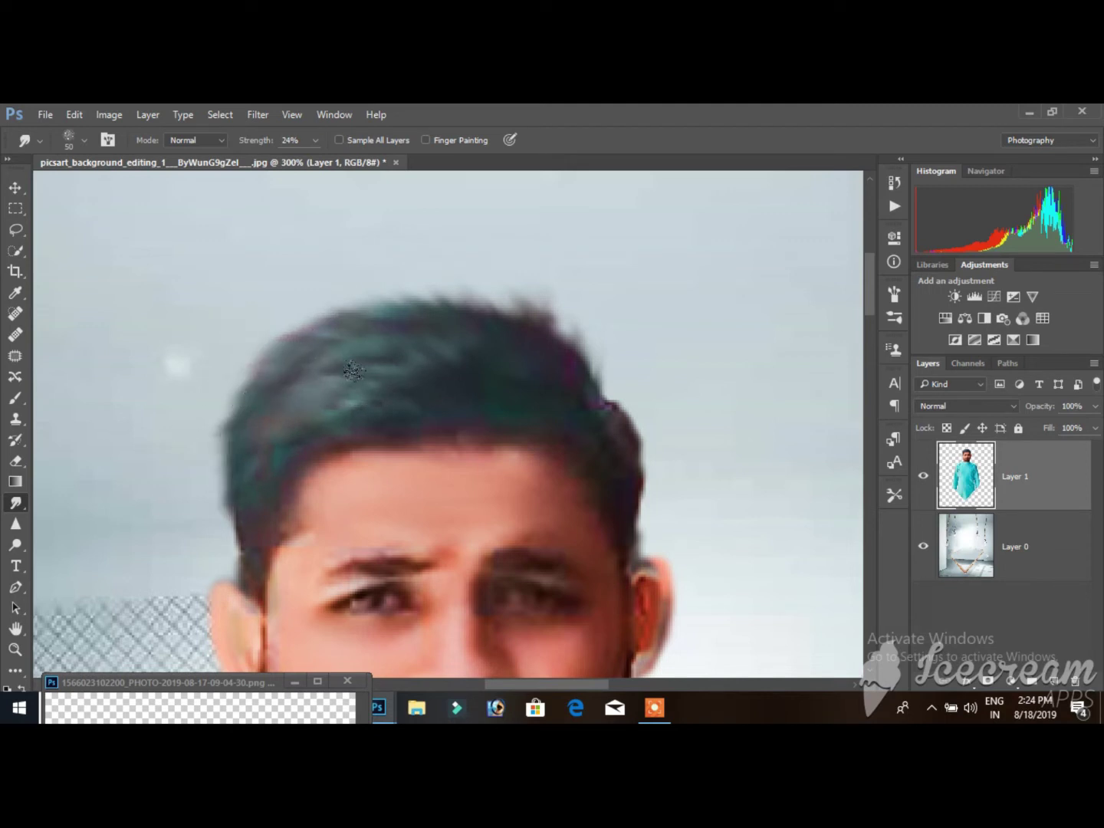
{"action": "mouse_move", "coordinate": [260, 349]}
{"action": "left_mouse_down"}
{"action": "mouse_move", "coordinate": [397, 331]}
{"action": "mouse_move", "coordinate": [264, 253]}
{"action": "left_mouse_up"}
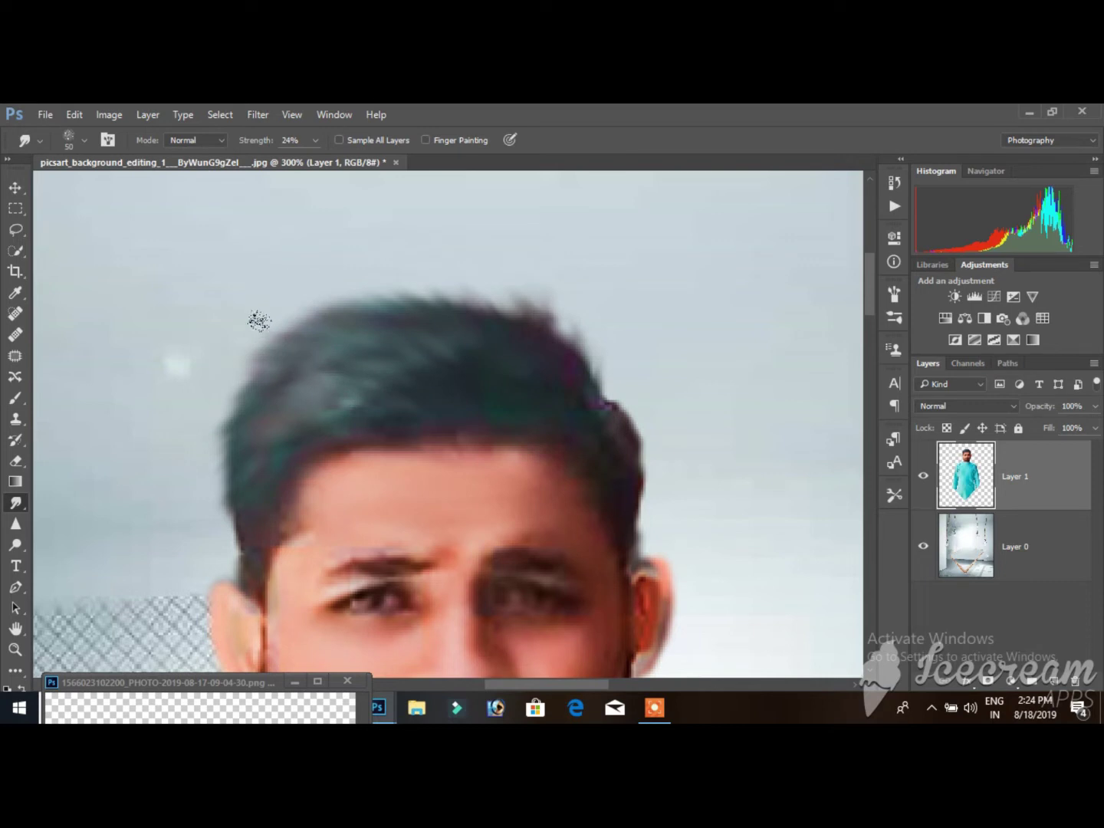
{"action": "mouse_move", "coordinate": [253, 318]}
{"action": "left_mouse_down"}
{"action": "mouse_move", "coordinate": [210, 356]}
{"action": "mouse_move", "coordinate": [210, 390]}
{"action": "mouse_move", "coordinate": [183, 436]}
{"action": "mouse_move", "coordinate": [177, 510]}
{"action": "left_mouse_up"}
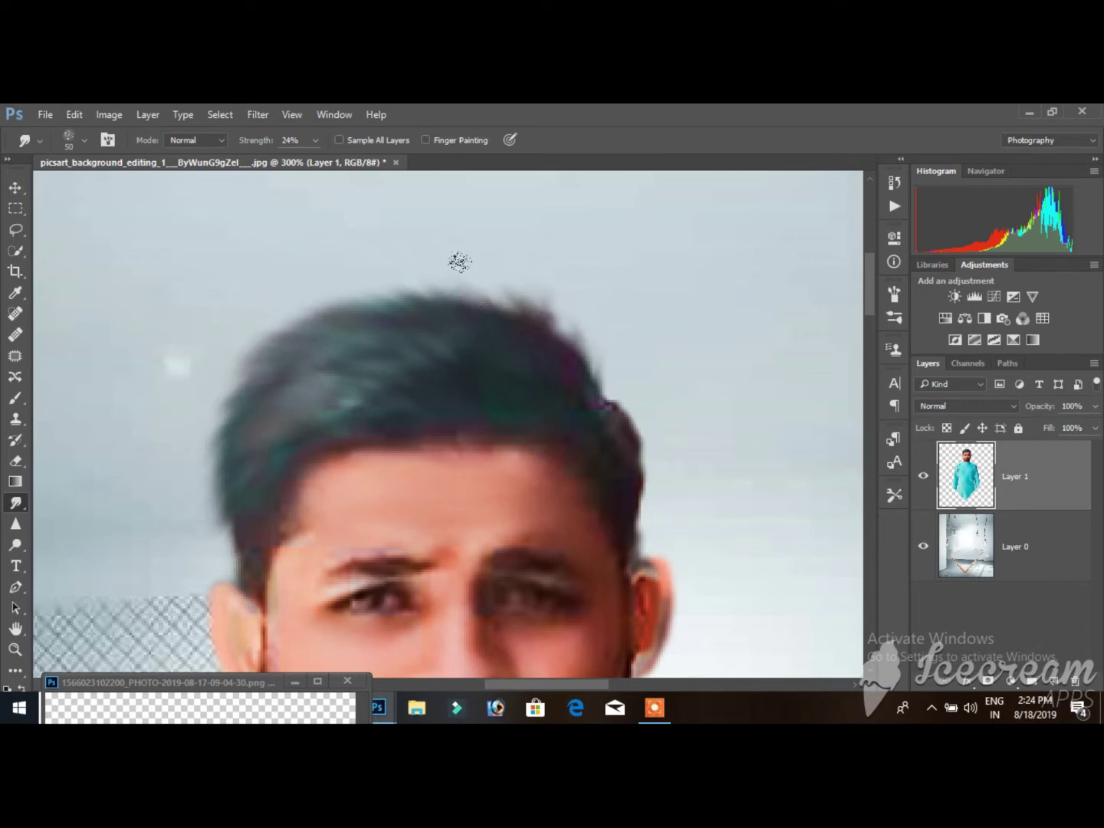
{"action": "mouse_move", "coordinate": [517, 272]}
{"action": "left_mouse_down"}
{"action": "mouse_move", "coordinate": [517, 326]}
{"action": "mouse_move", "coordinate": [660, 424]}
{"action": "mouse_move", "coordinate": [644, 537]}
{"action": "left_mouse_up"}
{"action": "left_click_drag", "start_coordinate": [637, 429], "coordinate": [651, 536]}
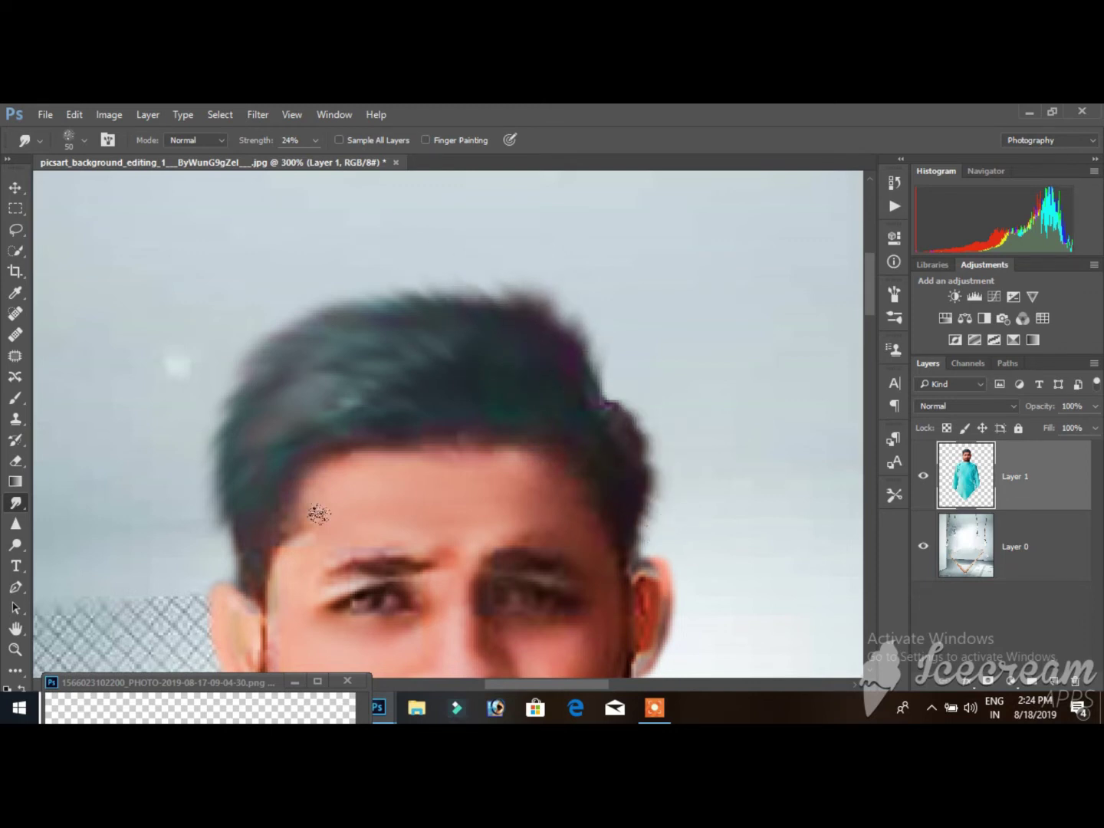
{"action": "scroll", "coordinate": [321, 498], "scroll_direction": "down", "scroll_amount": 1}
{"action": "scroll", "coordinate": [337, 480], "scroll_direction": "down", "scroll_amount": 4}
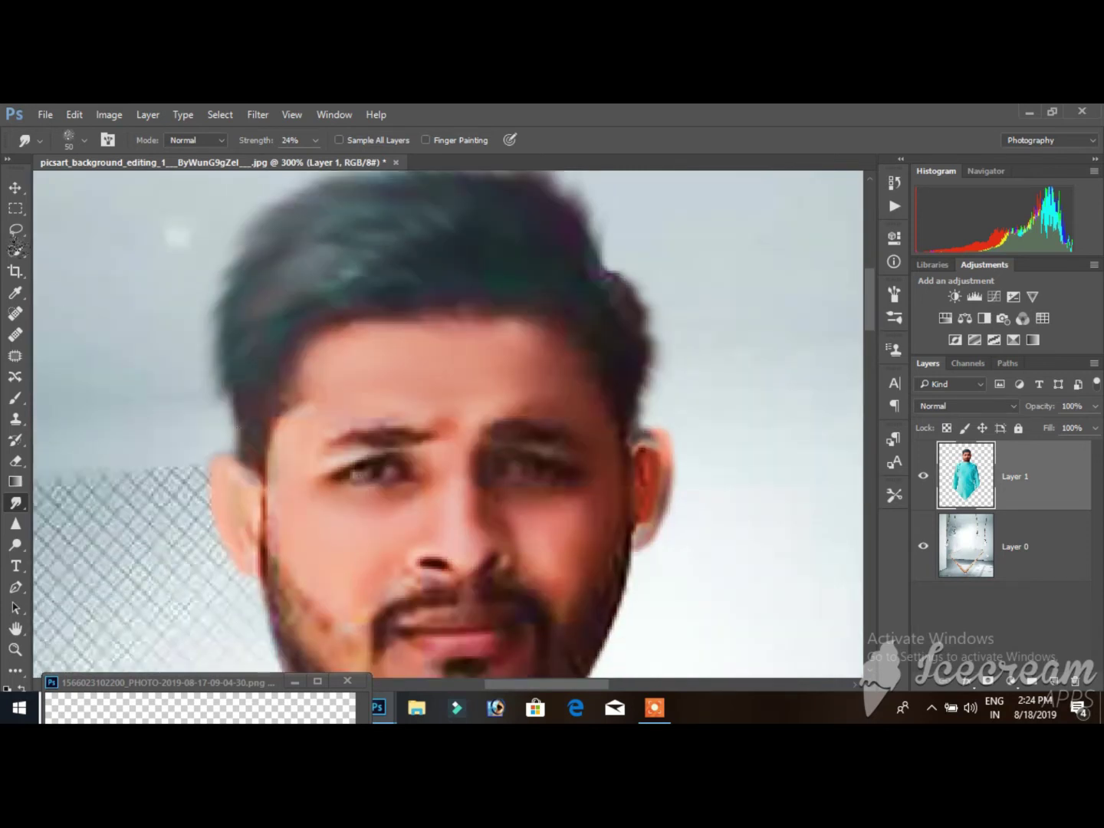
{"action": "left_click", "coordinate": [16, 653]}
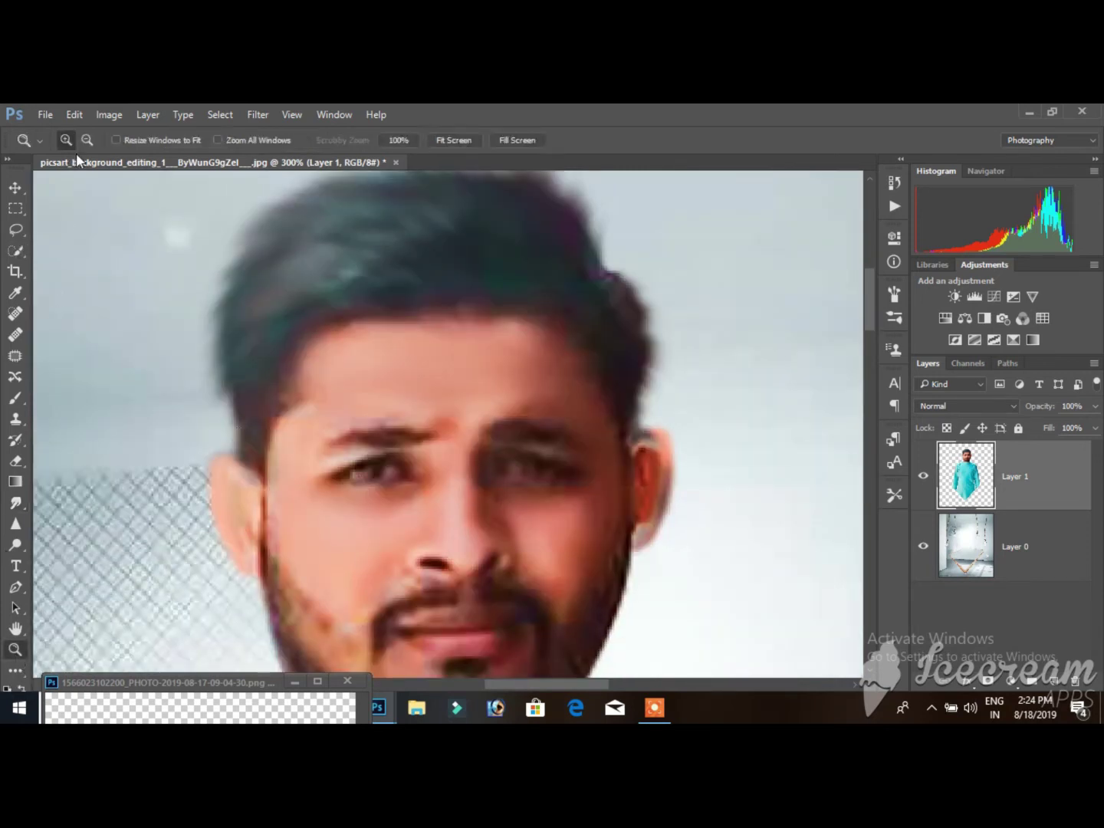
Step: Zoom out to 66.7% to show the whole composite and add a new empty layer
{"action": "left_click", "coordinate": [345, 369]}
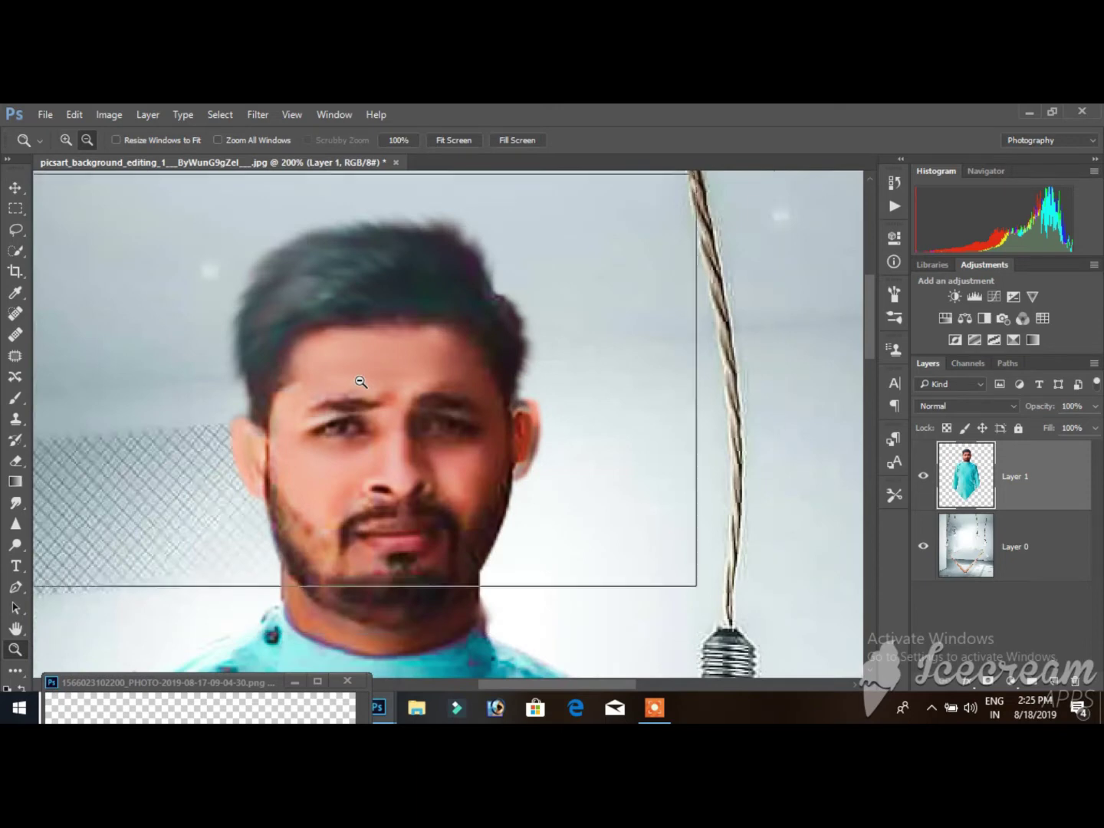
{"action": "left_click", "coordinate": [387, 416]}
{"action": "left_click", "coordinate": [389, 419]}
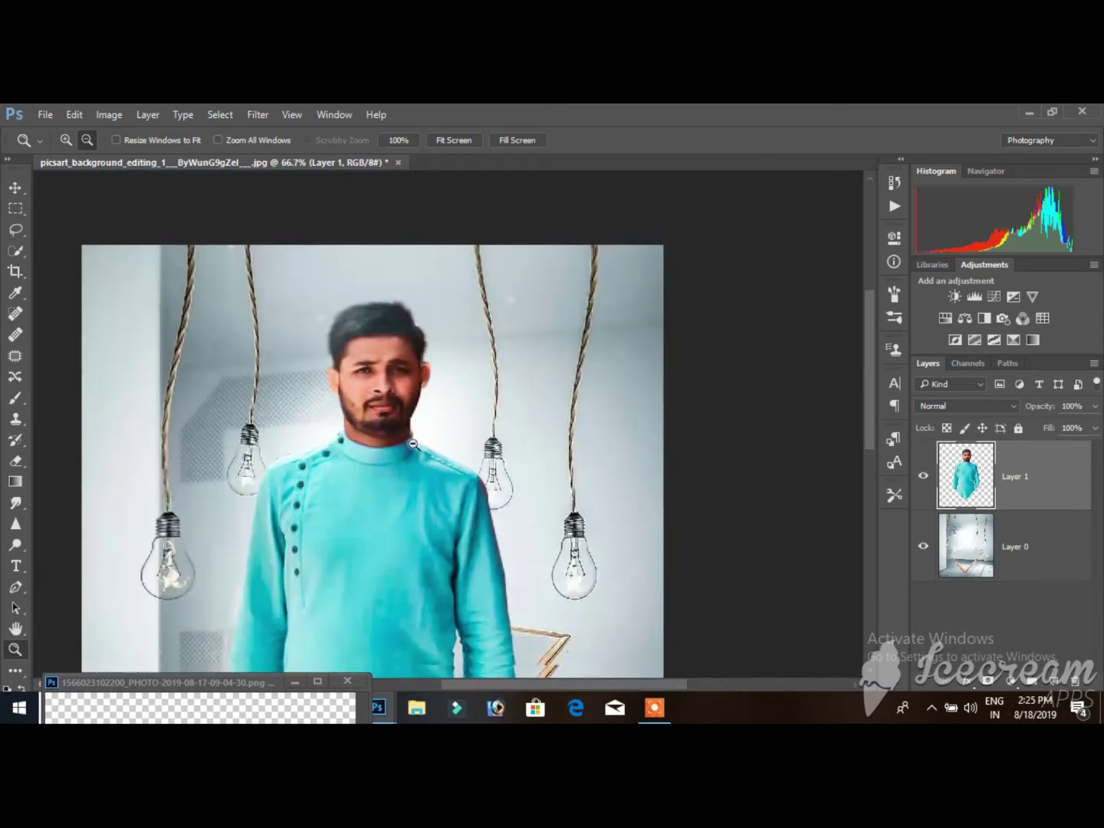
{"action": "scroll", "coordinate": [426, 445], "scroll_direction": "down", "scroll_amount": 2}
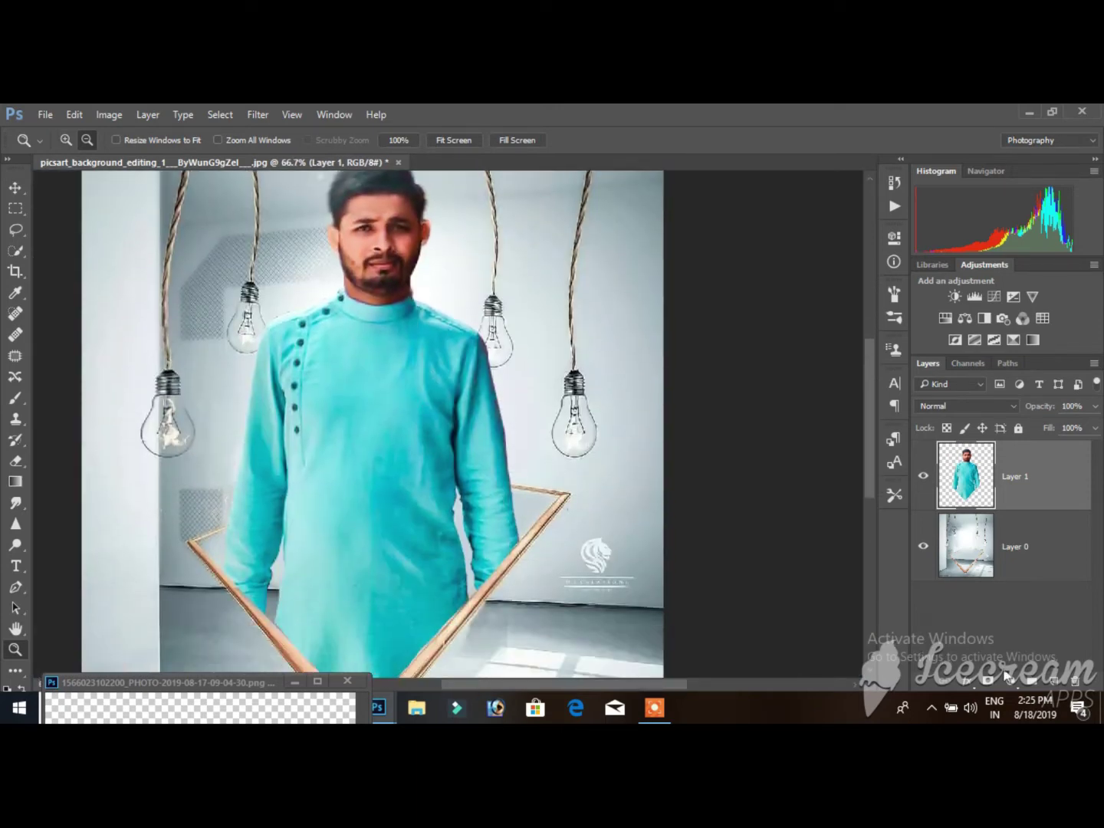
{"action": "left_click", "coordinate": [1058, 681]}
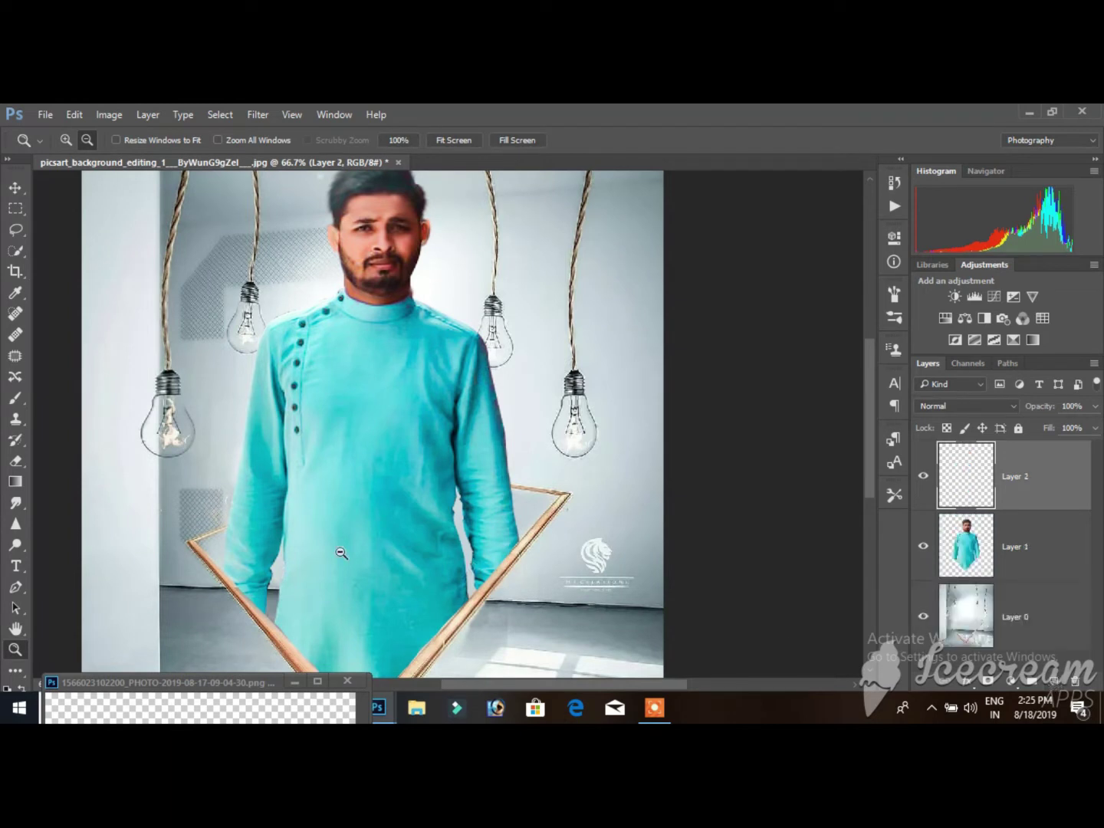
Step: With the Brush tool active, set the colour to orange #ff7200 via the Character panel swatch
{"action": "left_click", "coordinate": [22, 400]}
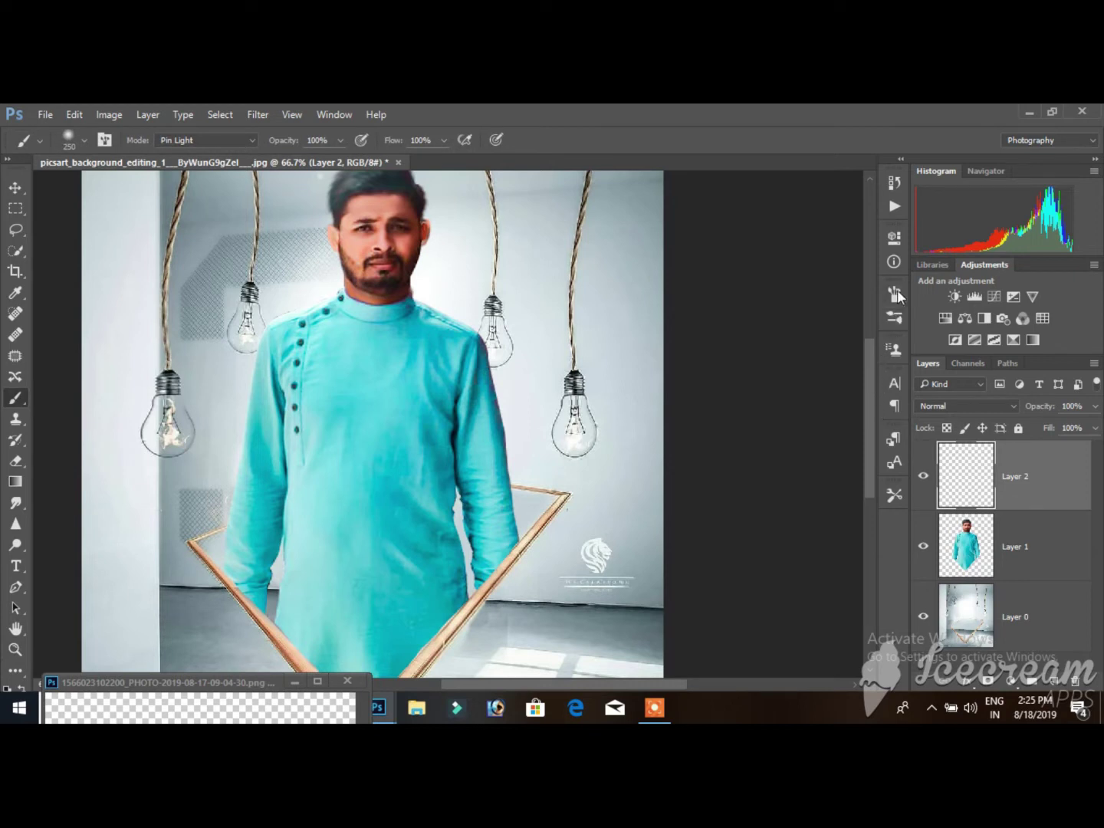
{"action": "left_click", "coordinate": [335, 114]}
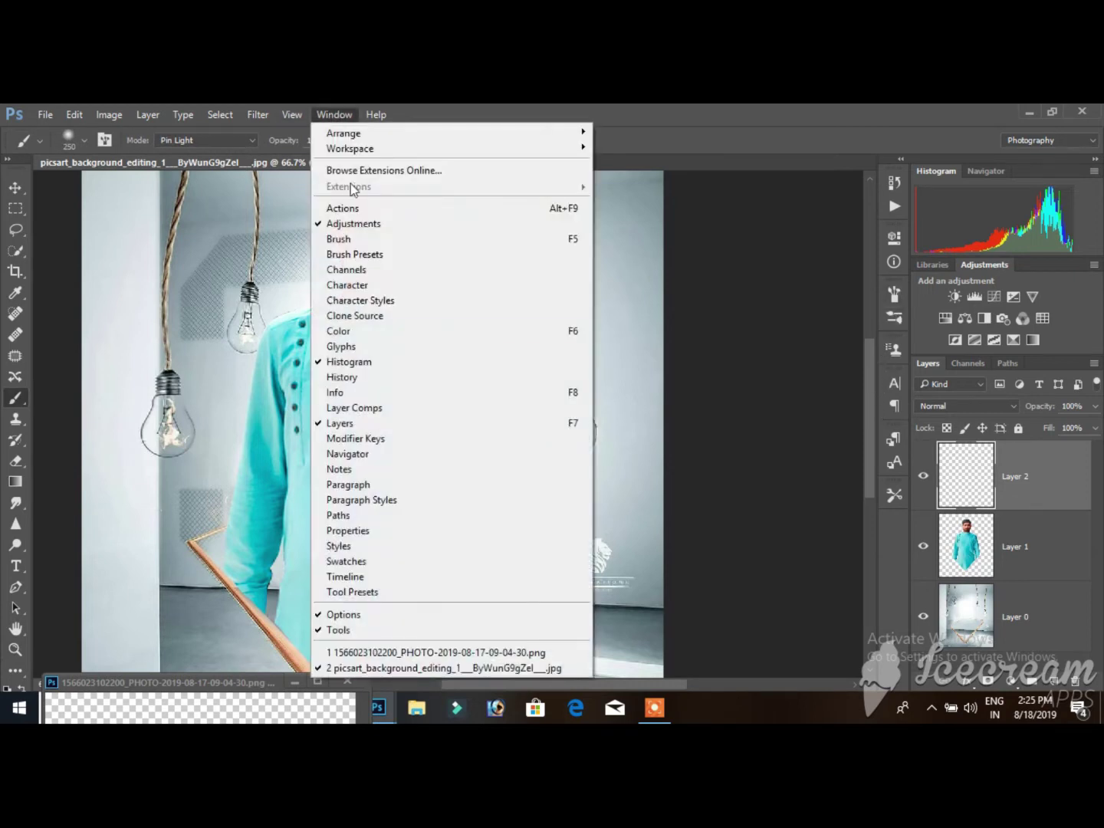
{"action": "left_click", "coordinate": [376, 286]}
{"action": "left_click", "coordinate": [842, 473]}
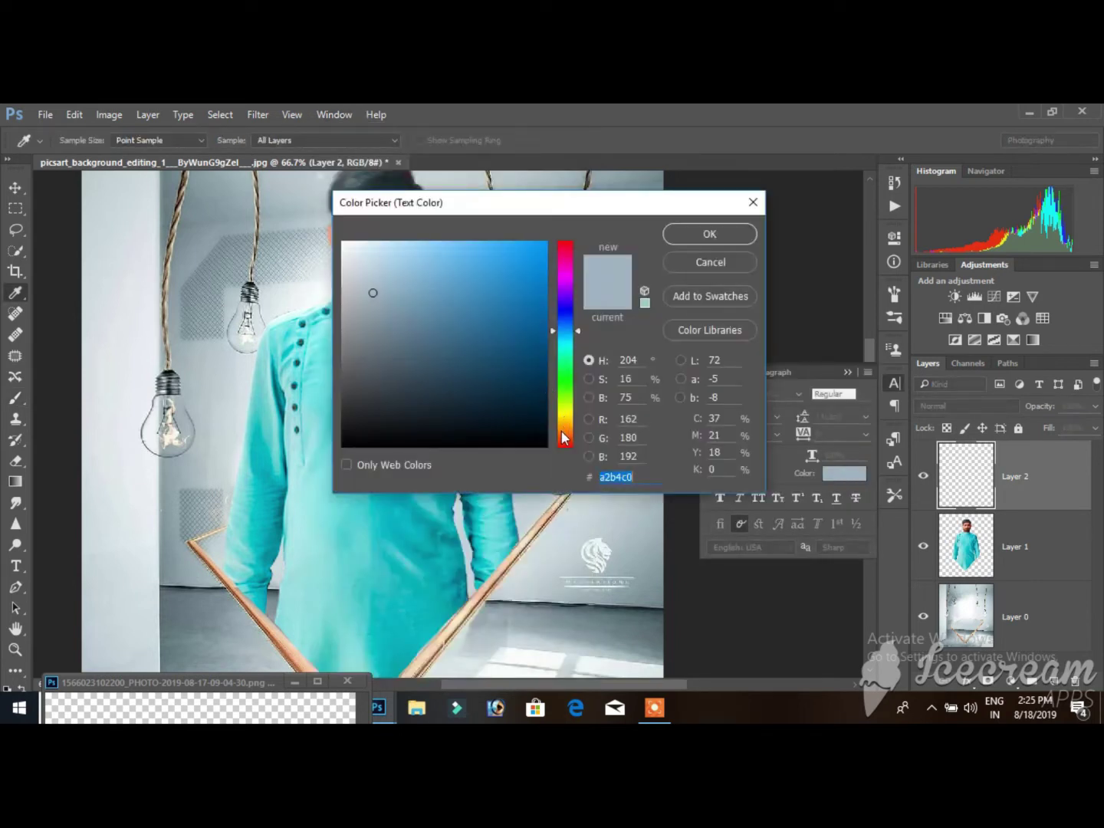
{"action": "left_click", "coordinate": [561, 247]}
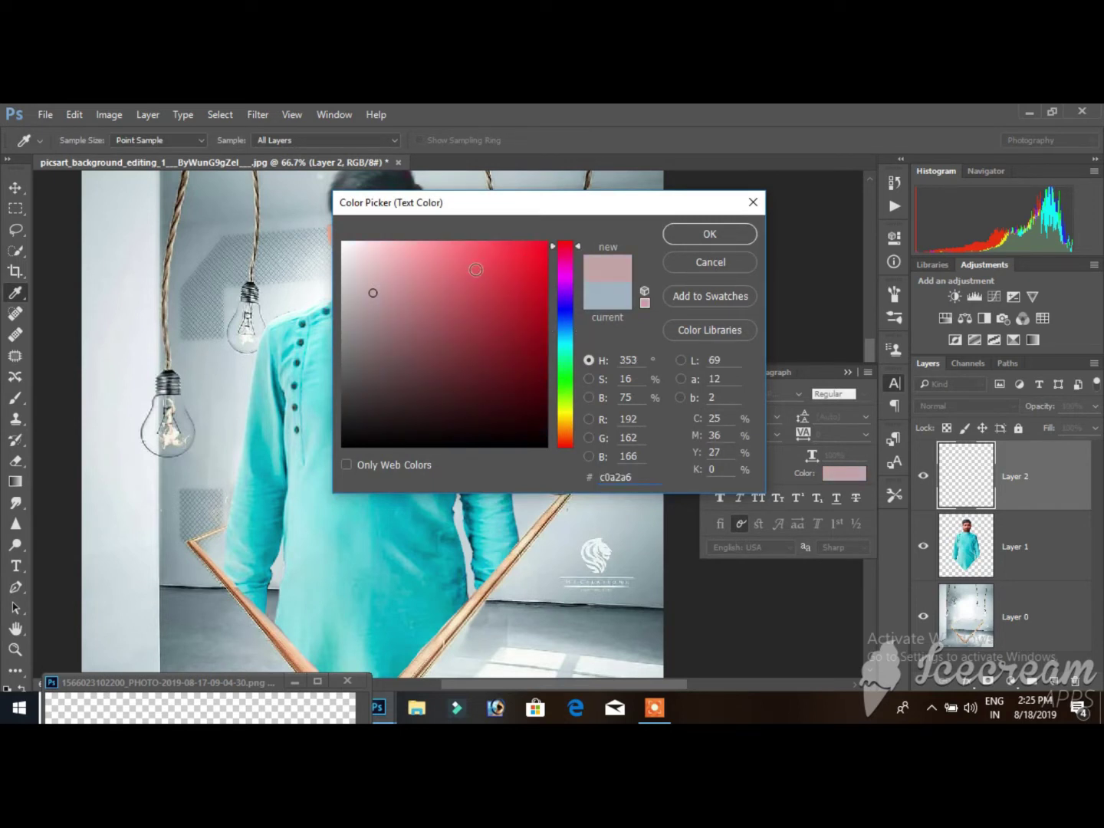
{"action": "left_click", "coordinate": [488, 247]}
{"action": "mouse_move", "coordinate": [489, 250]}
{"action": "left_mouse_down"}
{"action": "mouse_move", "coordinate": [514, 243]}
{"action": "mouse_move", "coordinate": [573, 430]}
{"action": "left_mouse_up"}
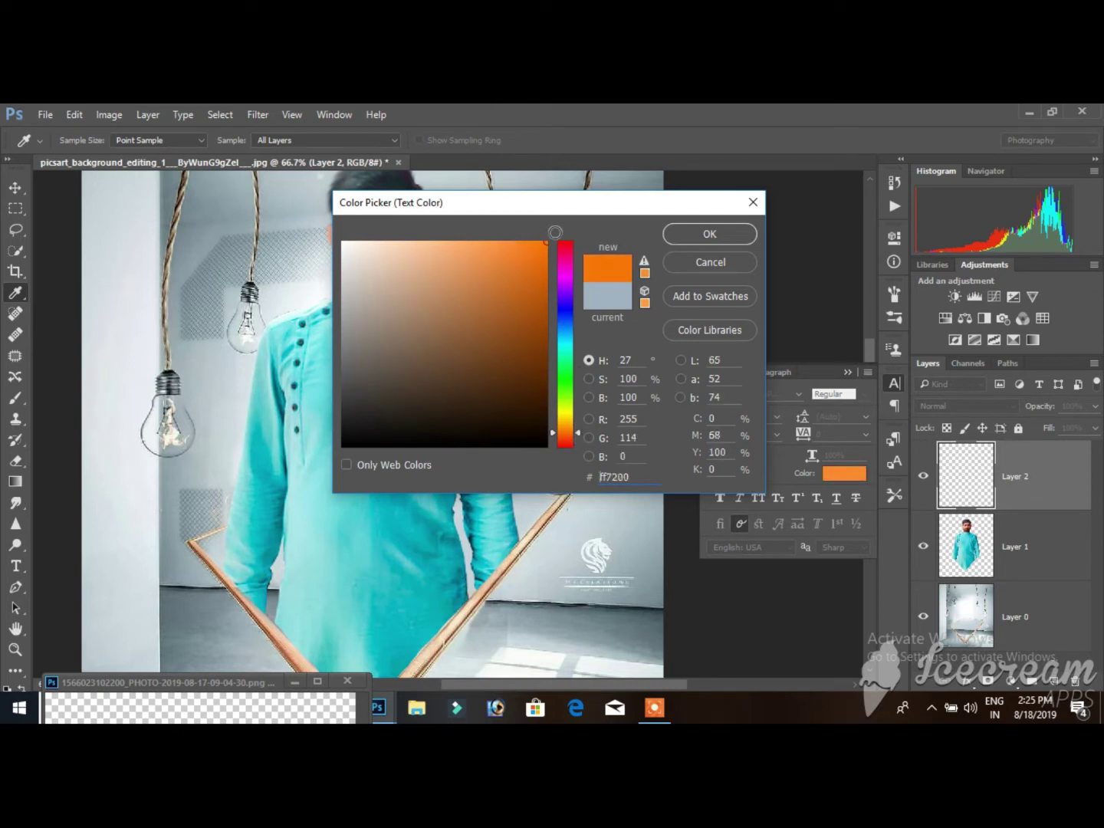
{"action": "left_click", "coordinate": [709, 233]}
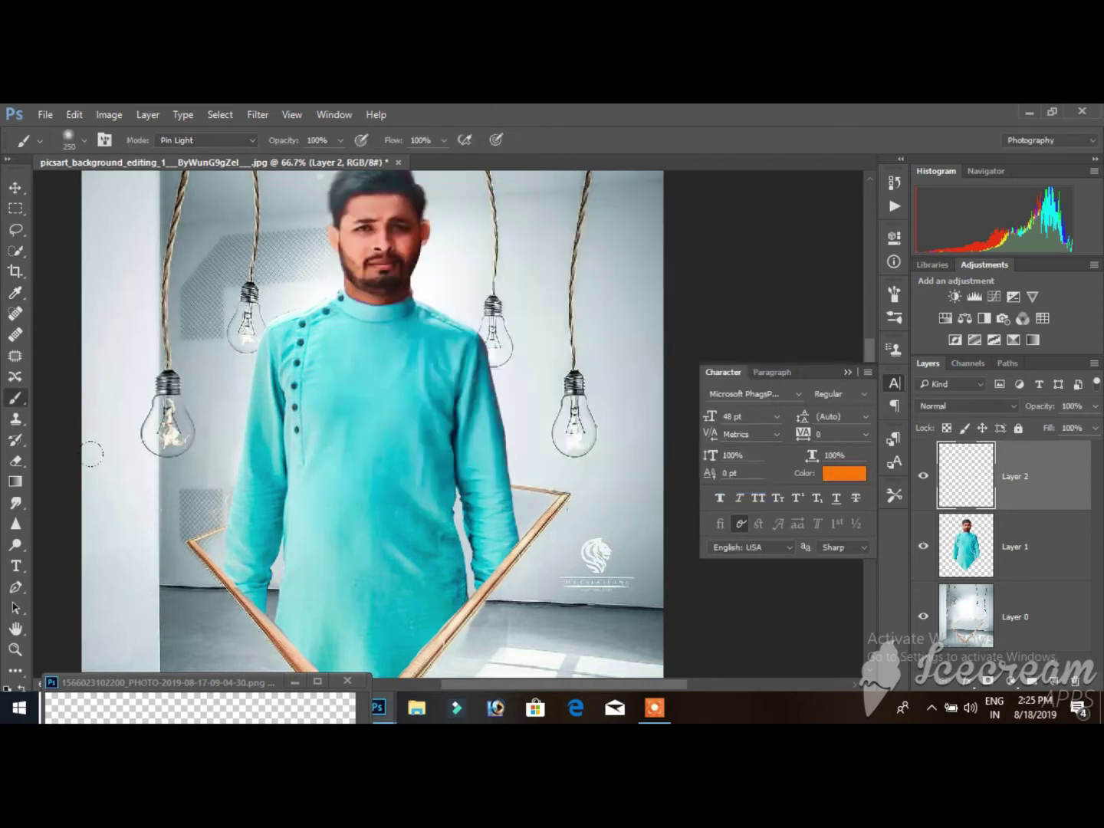
Step: Dab an orange glow onto each of the four bulbs, adding Layers 3–5 between glows
{"action": "left_click", "coordinate": [165, 433]}
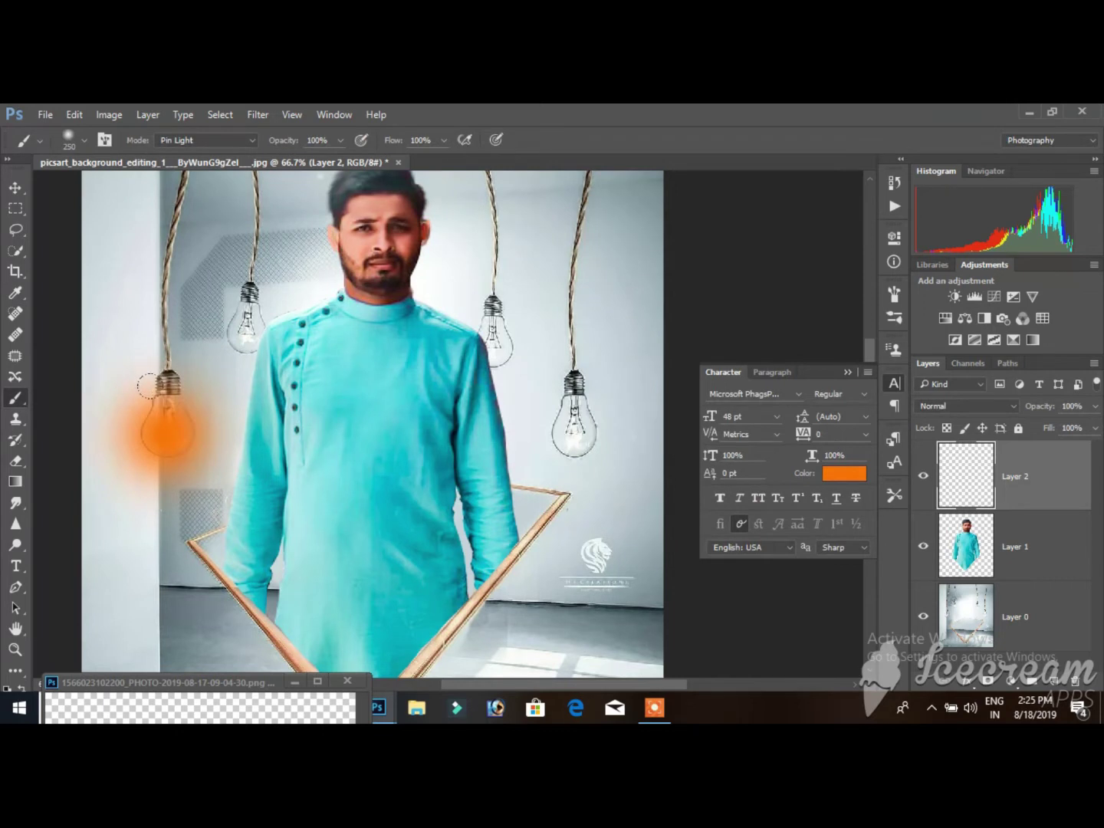
{"action": "left_click", "coordinate": [1056, 680]}
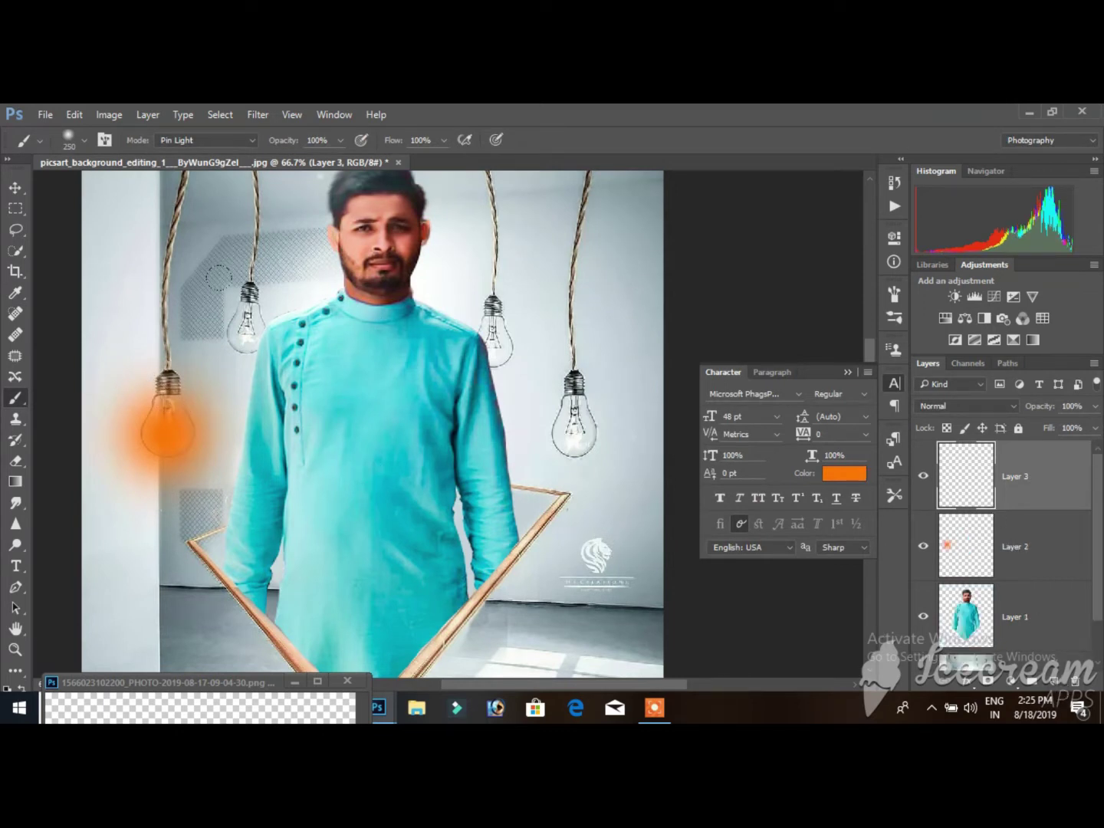
{"action": "left_click", "coordinate": [253, 318]}
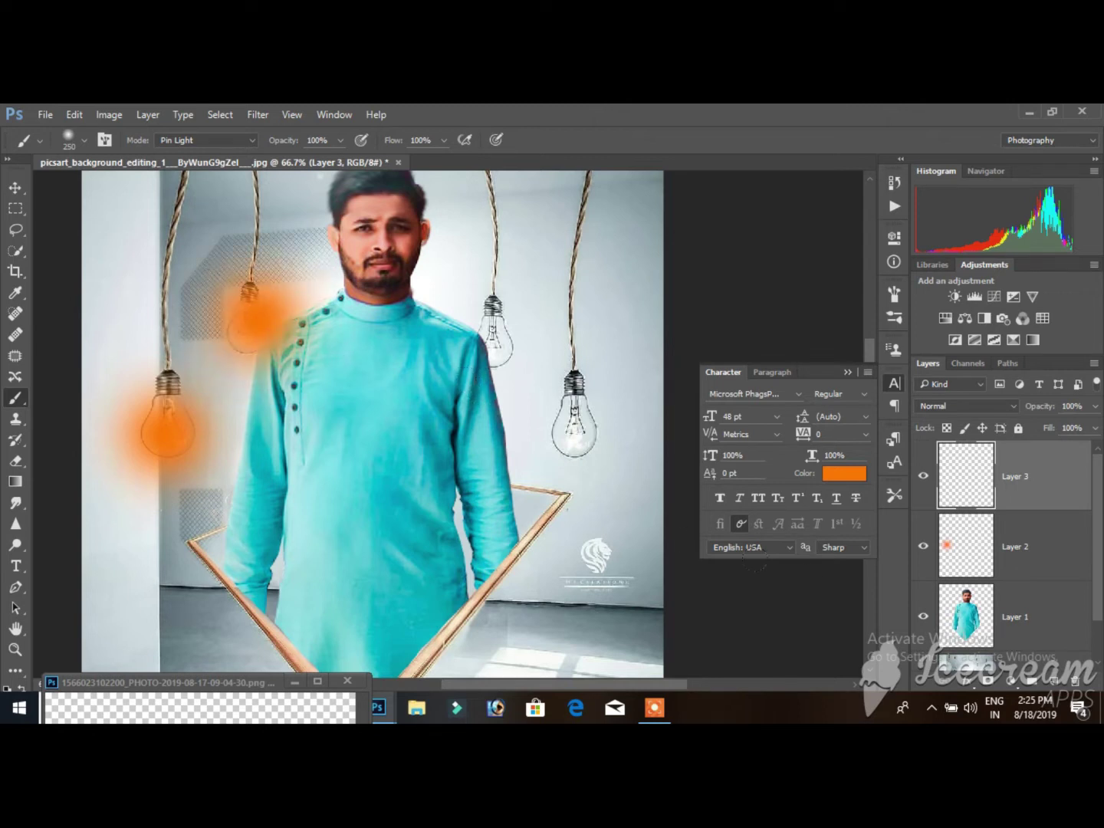
{"action": "left_click", "coordinate": [1055, 679]}
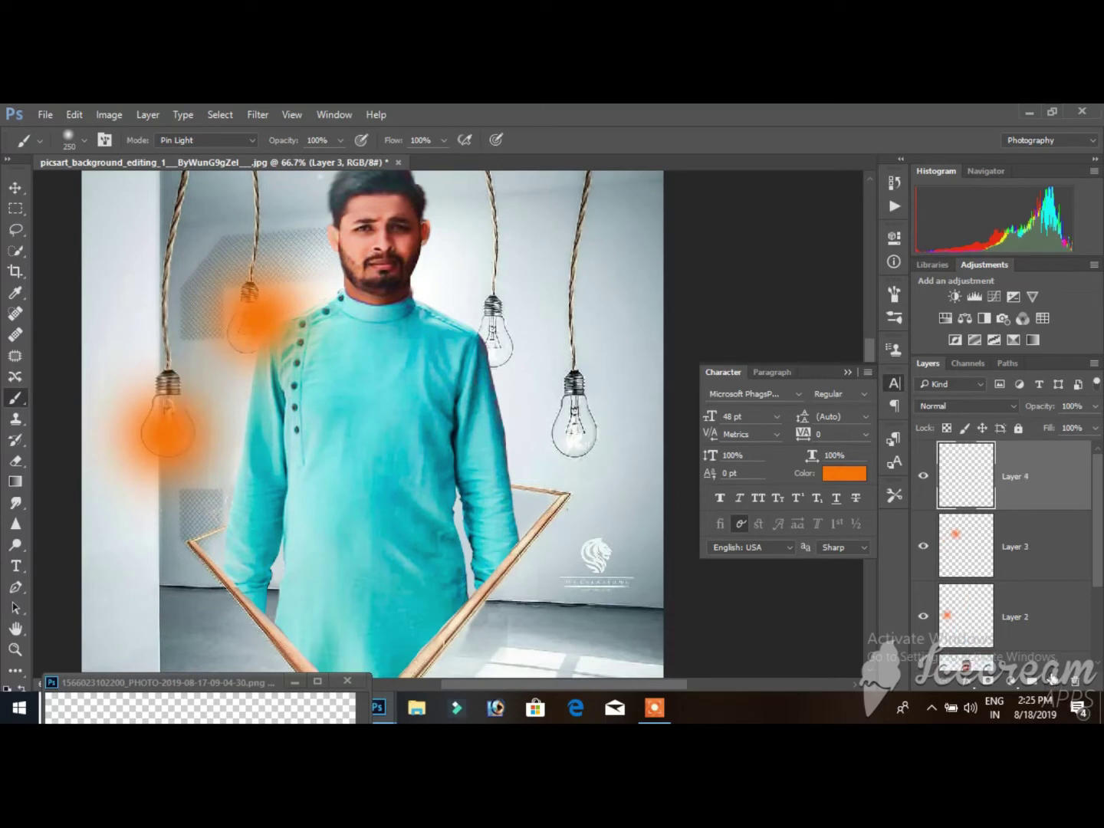
{"action": "left_click", "coordinate": [494, 343]}
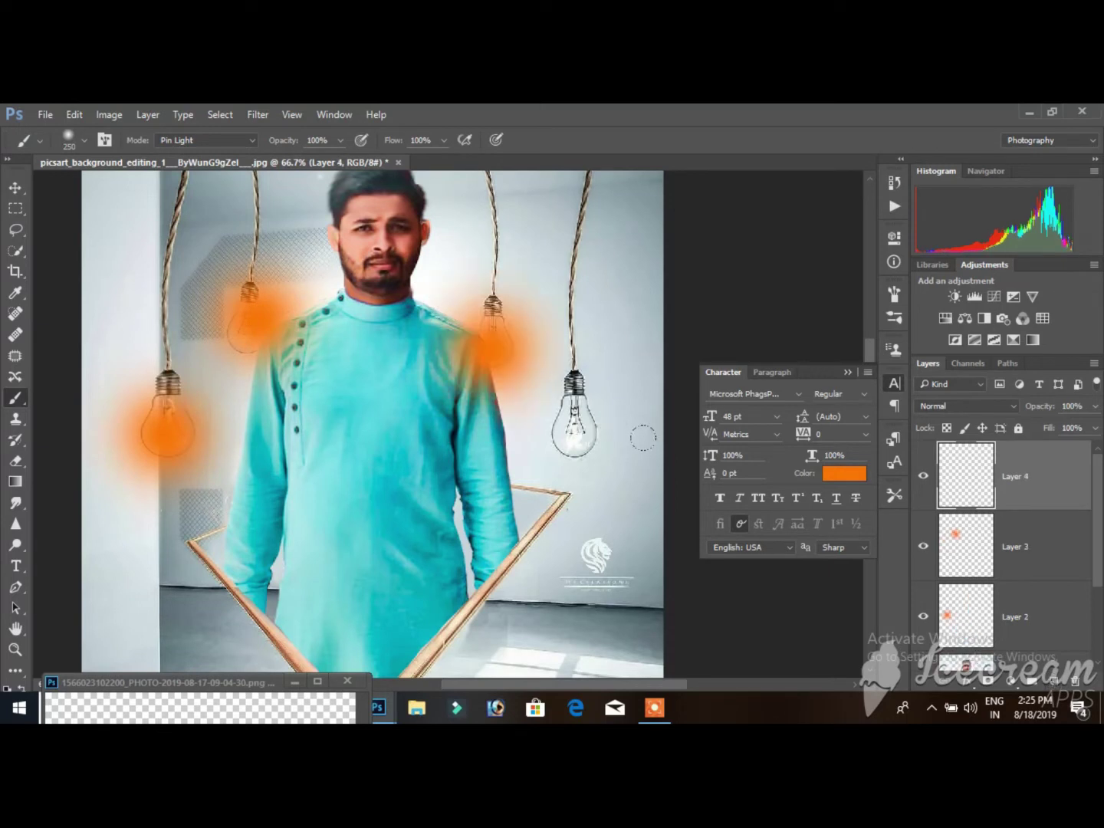
{"action": "left_click", "coordinate": [1059, 686]}
{"action": "left_click", "coordinate": [573, 427]}
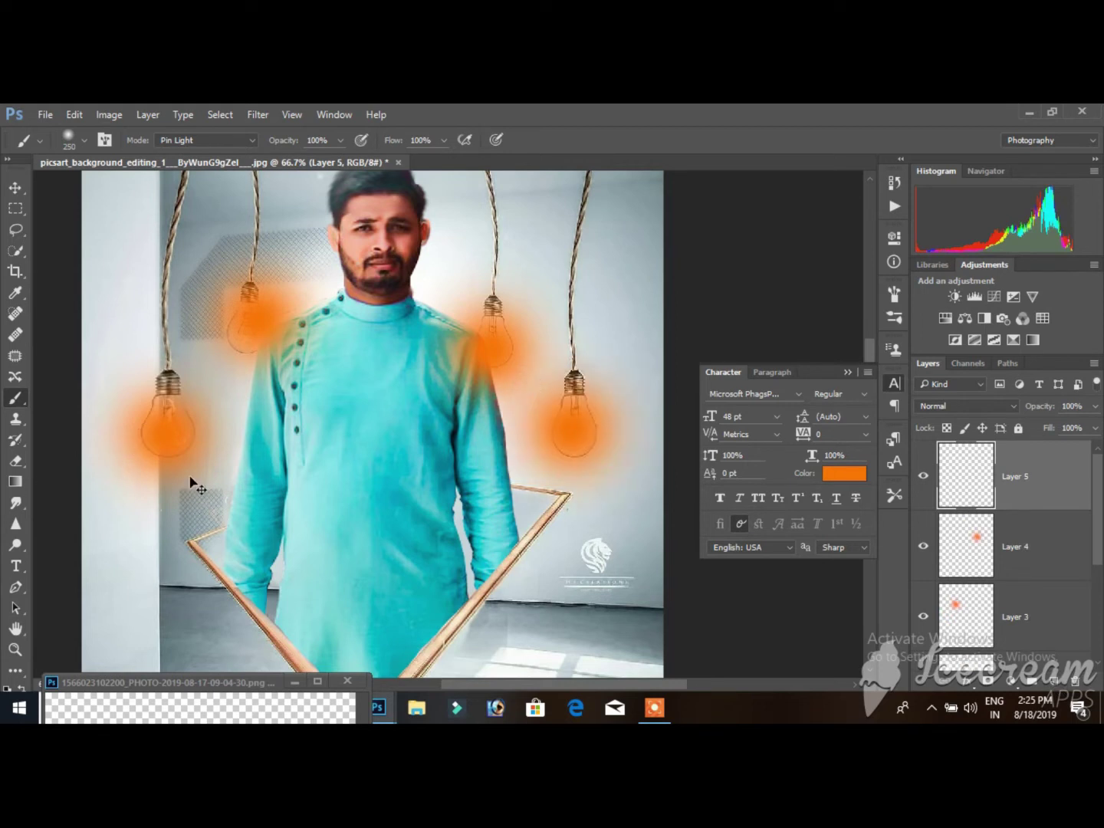
{"action": "key", "text": "ctrl+t"}
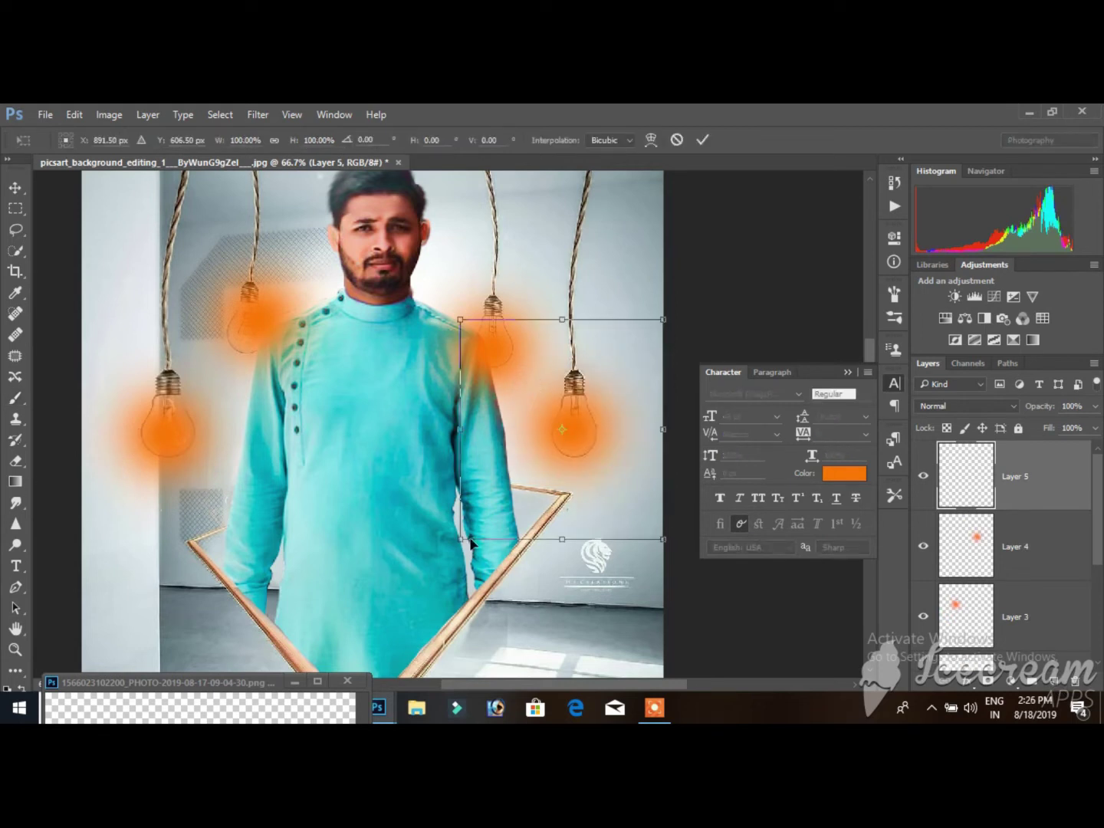
Step: Scale down the rightmost bulb's glow on Layer 5, set it to Overlay, and commit
{"action": "left_click_drag", "start_coordinate": [459, 539], "coordinate": [504, 459]}
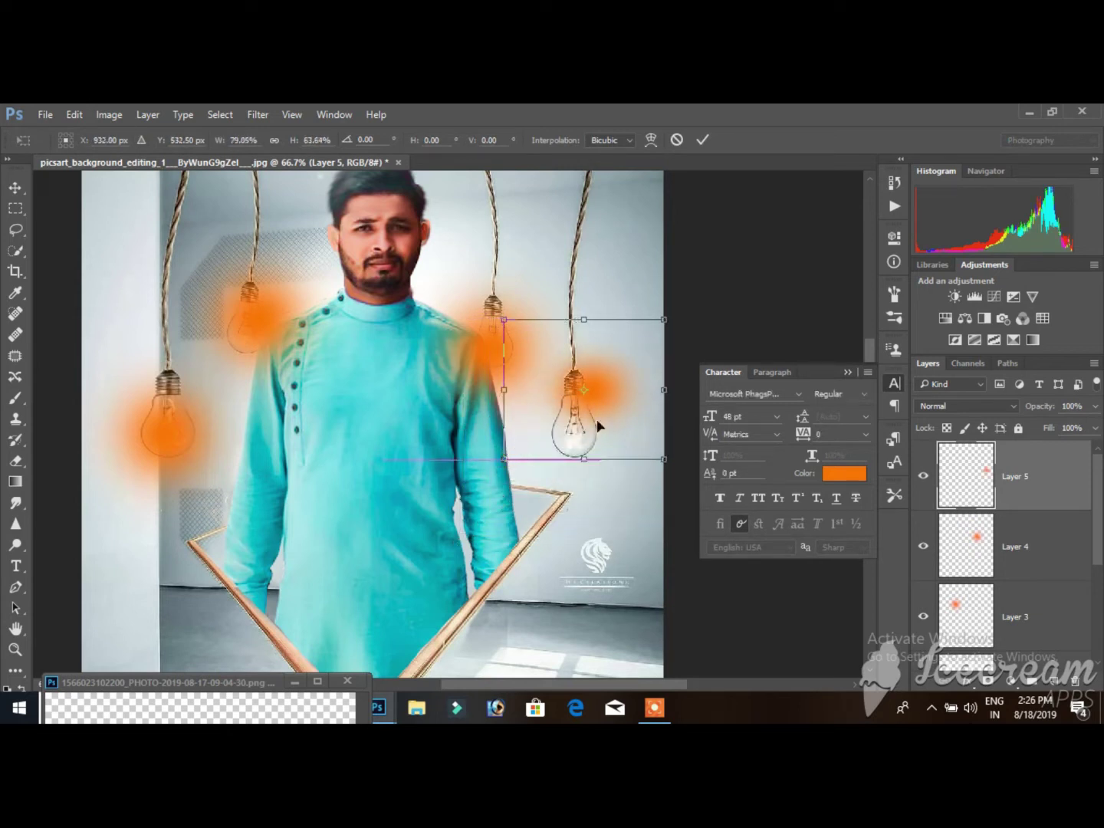
{"action": "left_click", "coordinate": [958, 406]}
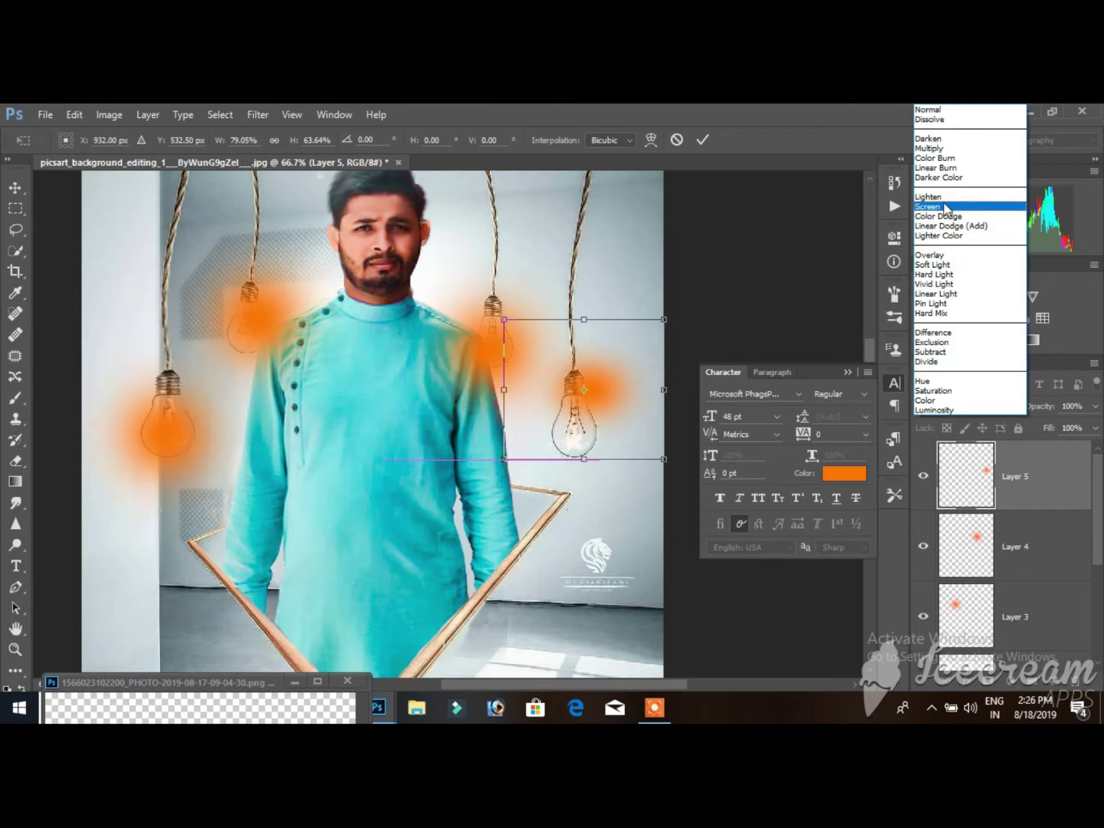
{"action": "left_click", "coordinate": [963, 209]}
{"action": "mouse_move", "coordinate": [584, 397]}
{"action": "left_mouse_down"}
{"action": "mouse_move", "coordinate": [611, 435]}
{"action": "mouse_move", "coordinate": [600, 425]}
{"action": "left_mouse_up"}
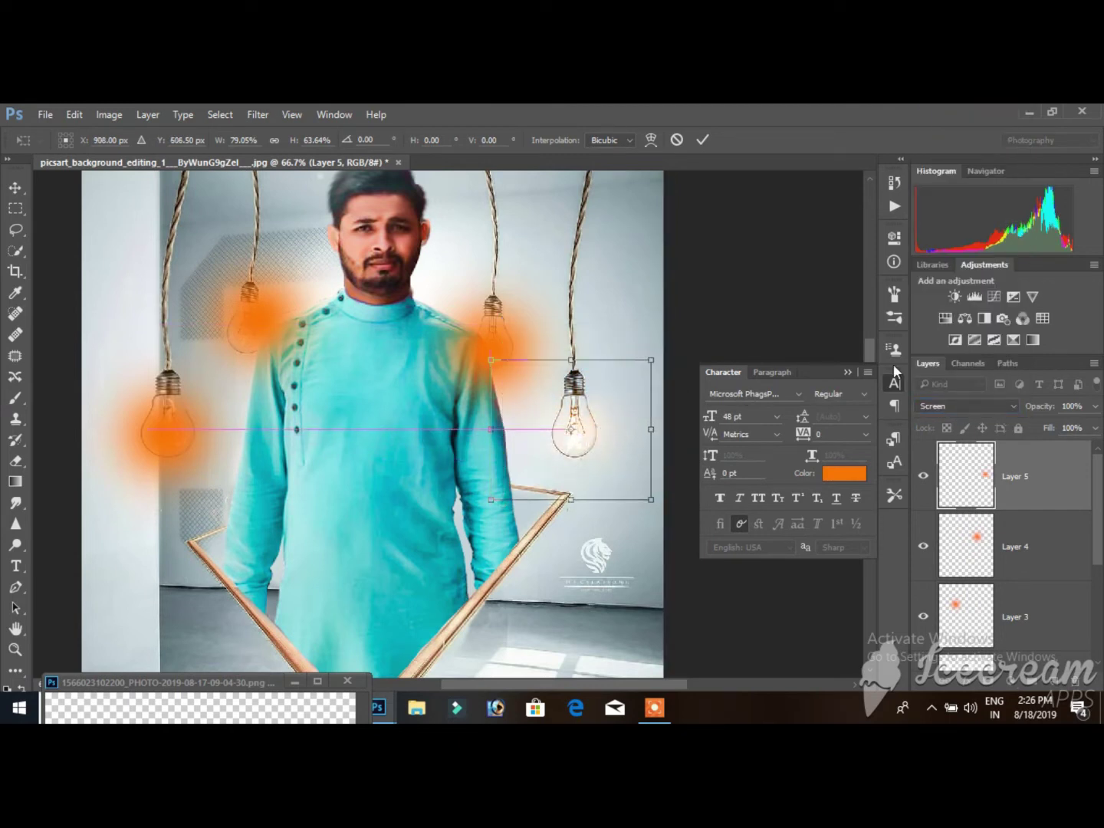
{"action": "left_click", "coordinate": [975, 406]}
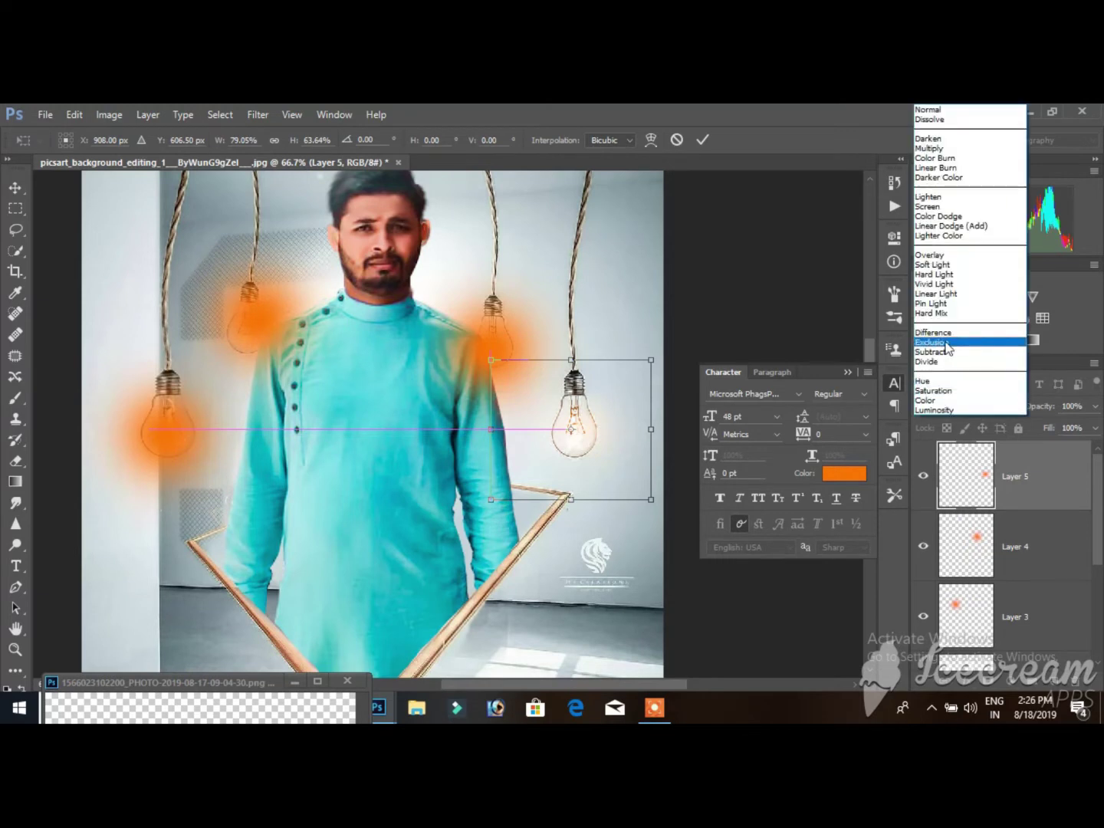
{"action": "left_click", "coordinate": [929, 255]}
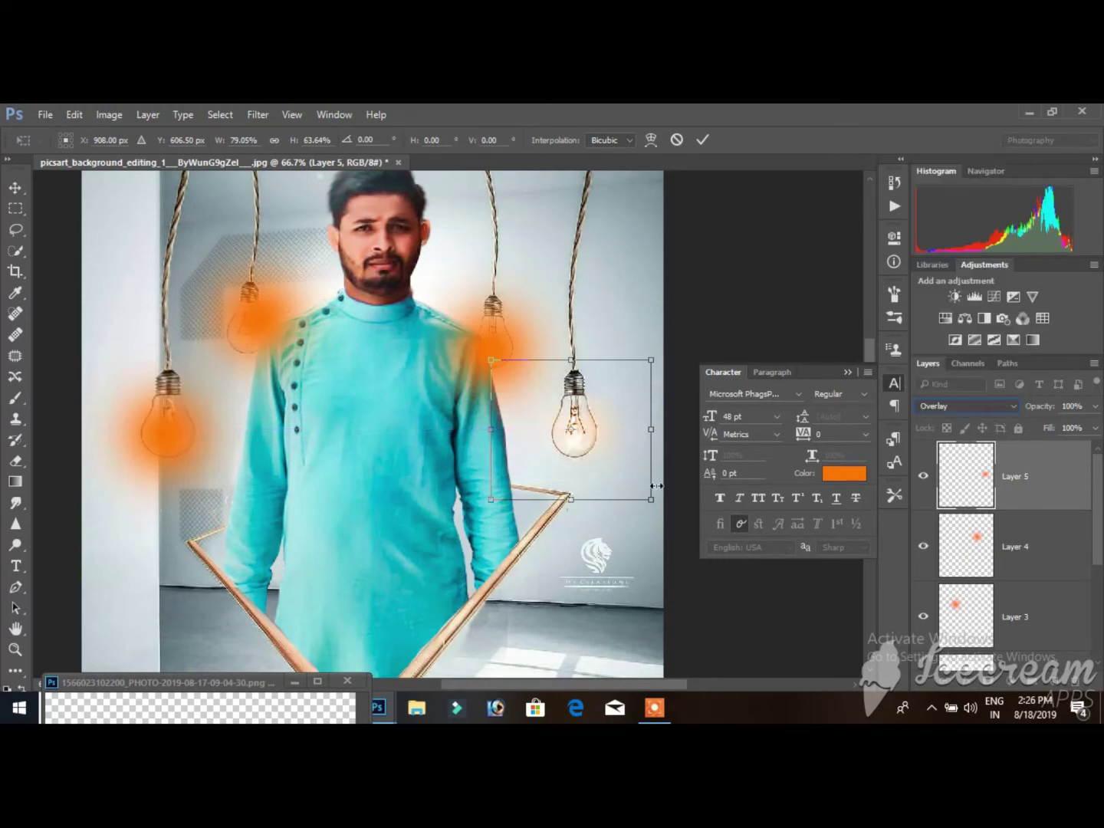
{"action": "left_click_drag", "start_coordinate": [652, 500], "coordinate": [578, 434]}
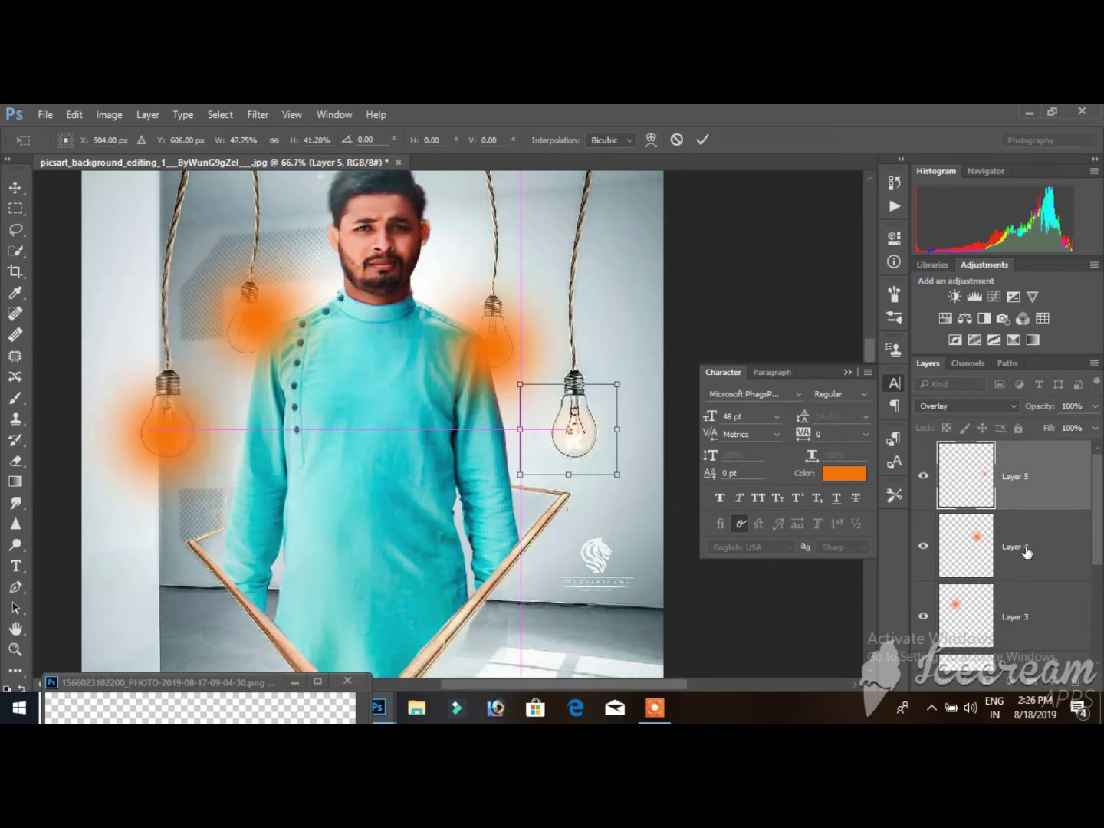
{"action": "left_click", "coordinate": [702, 140]}
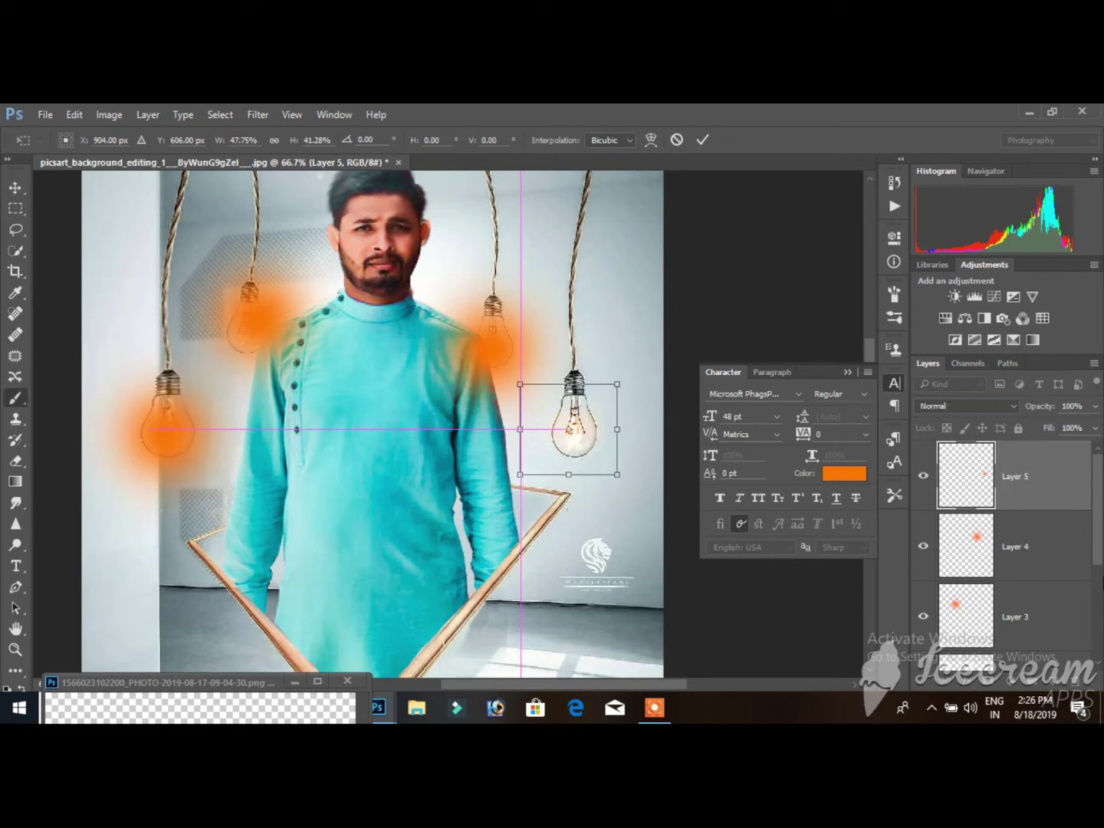
Step: Switch Layer 4's glow to Overlay and begin scaling it down
{"action": "left_click", "coordinate": [1015, 553]}
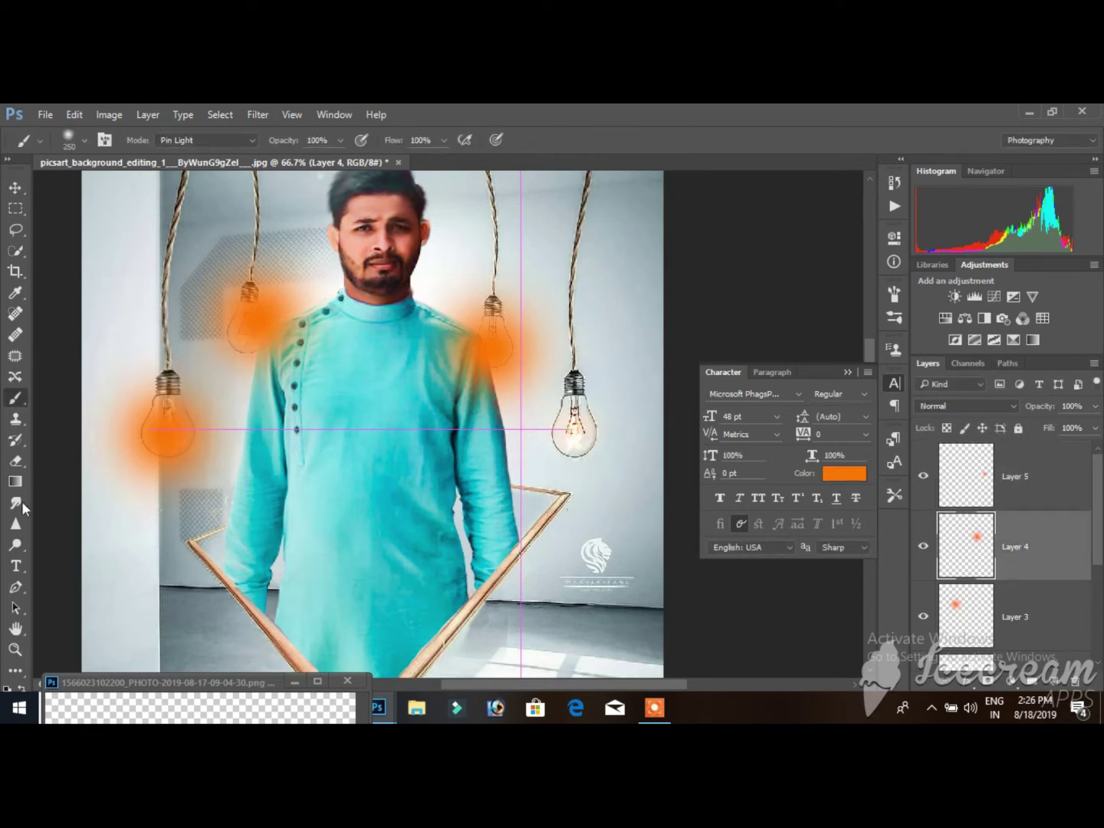
{"action": "key", "text": "ctrl+t"}
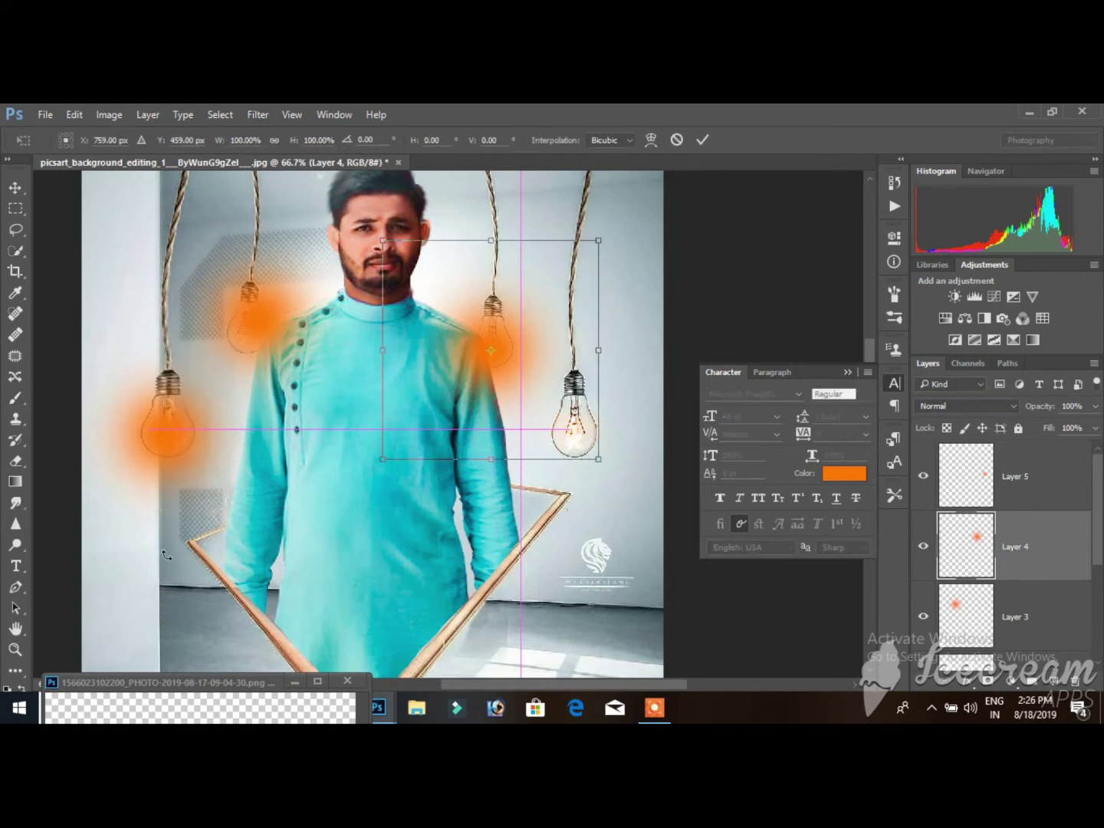
{"action": "left_click_drag", "start_coordinate": [383, 461], "coordinate": [452, 412]}
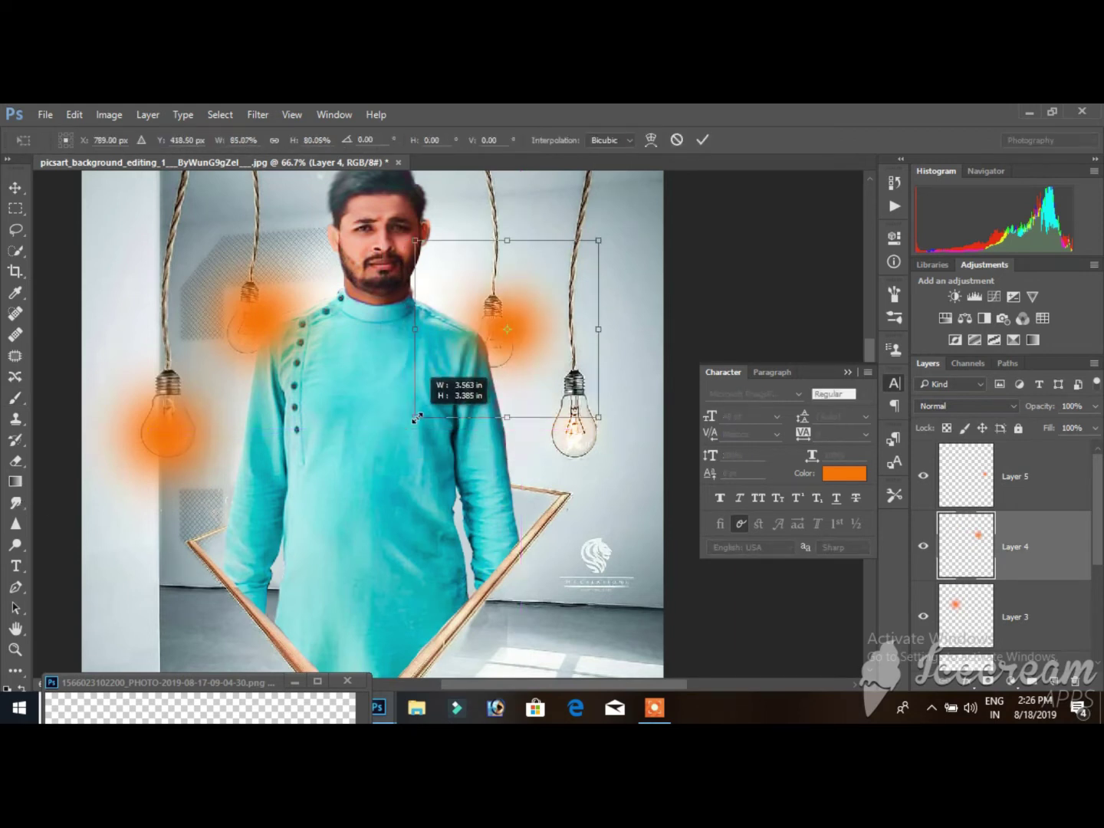
{"action": "left_click", "coordinate": [986, 411]}
{"action": "left_click", "coordinate": [928, 256]}
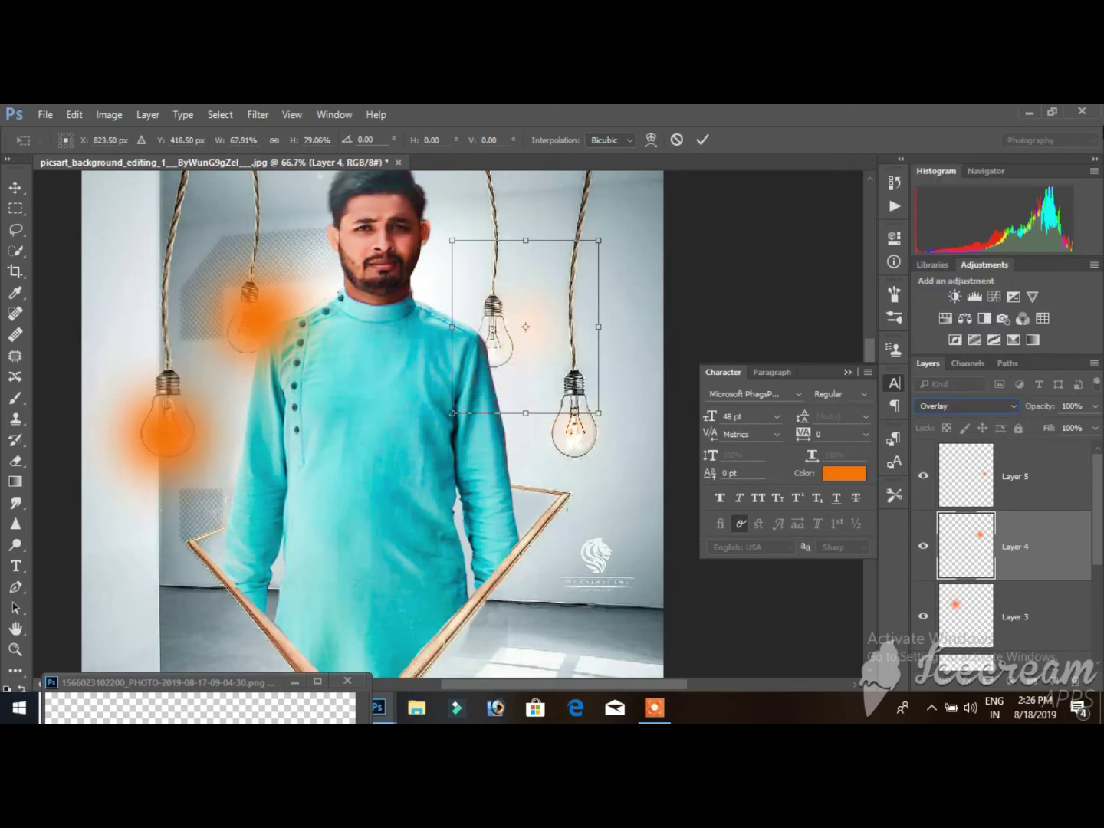
Step: Move the glow onto the bulb beside the shoulder, shrink it to about 60%, and commit
{"action": "left_click_drag", "start_coordinate": [562, 325], "coordinate": [531, 336]}
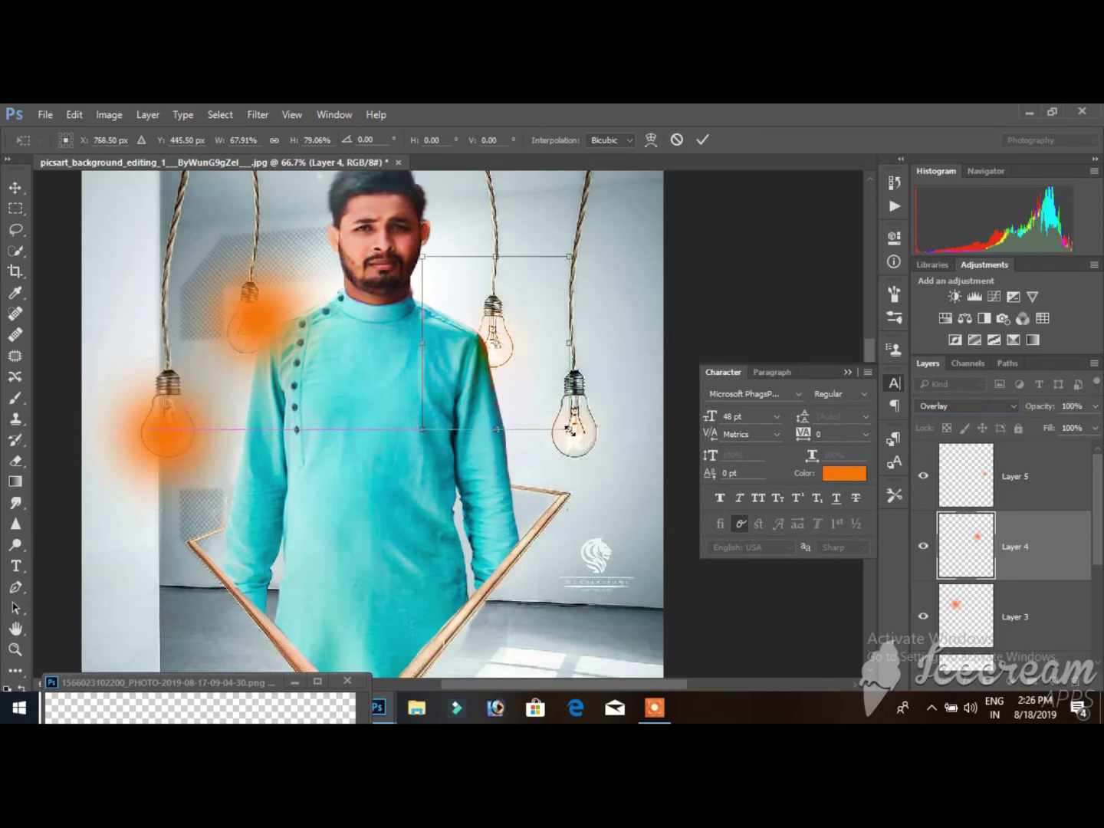
{"action": "mouse_move", "coordinate": [569, 428]}
{"action": "left_mouse_down"}
{"action": "mouse_move", "coordinate": [552, 383]}
{"action": "mouse_move", "coordinate": [534, 375]}
{"action": "left_mouse_up"}
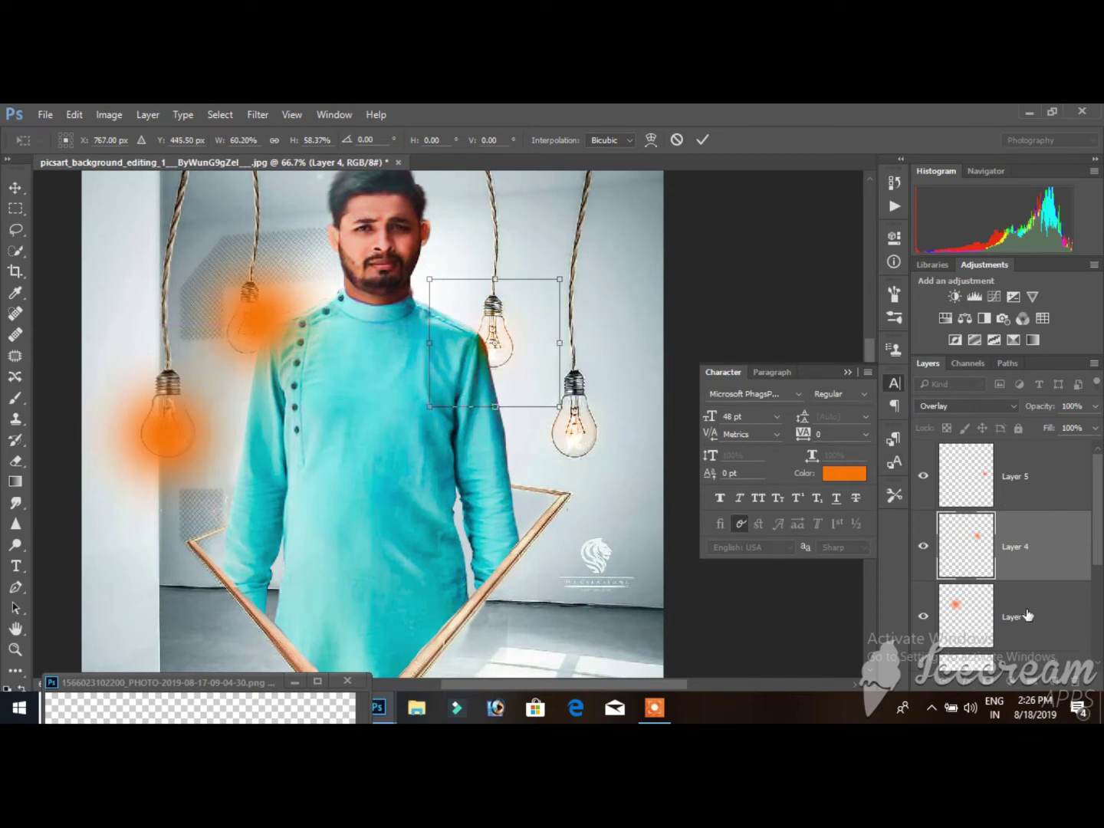
{"action": "scroll", "coordinate": [1030, 617], "scroll_direction": "down", "scroll_amount": 1}
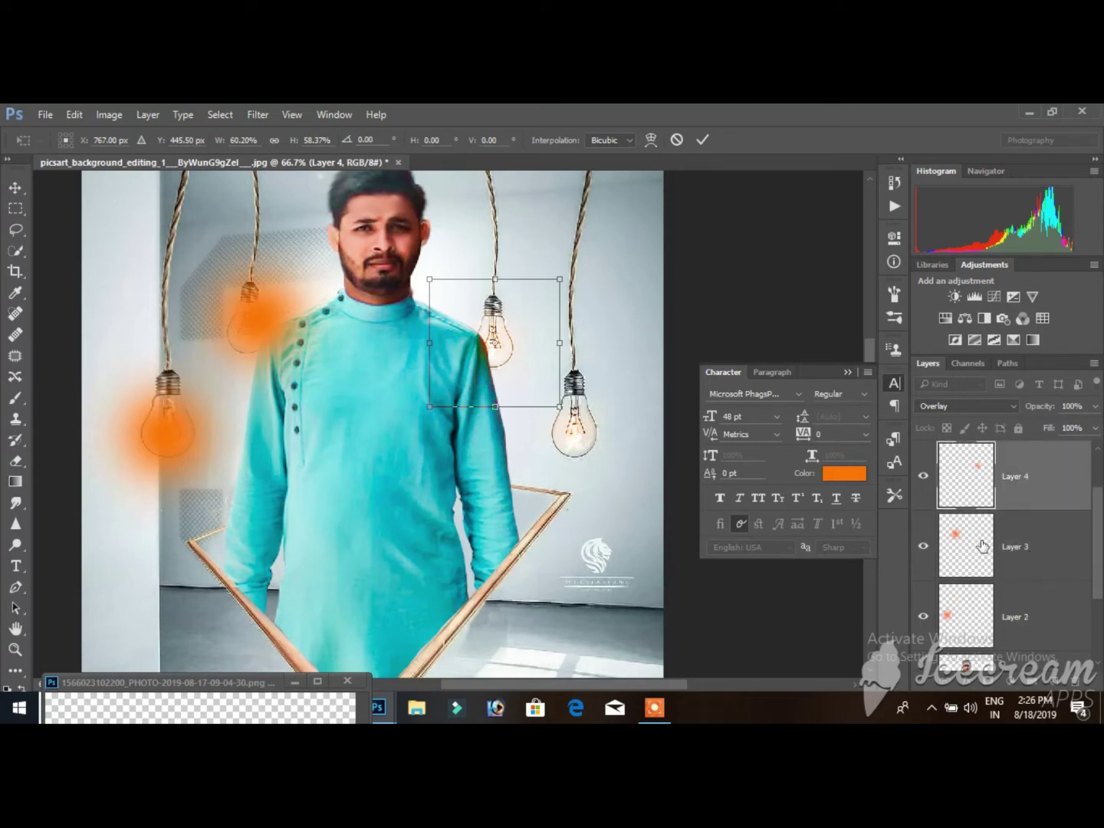
{"action": "key", "text": "b"}
{"action": "left_click", "coordinate": [701, 141]}
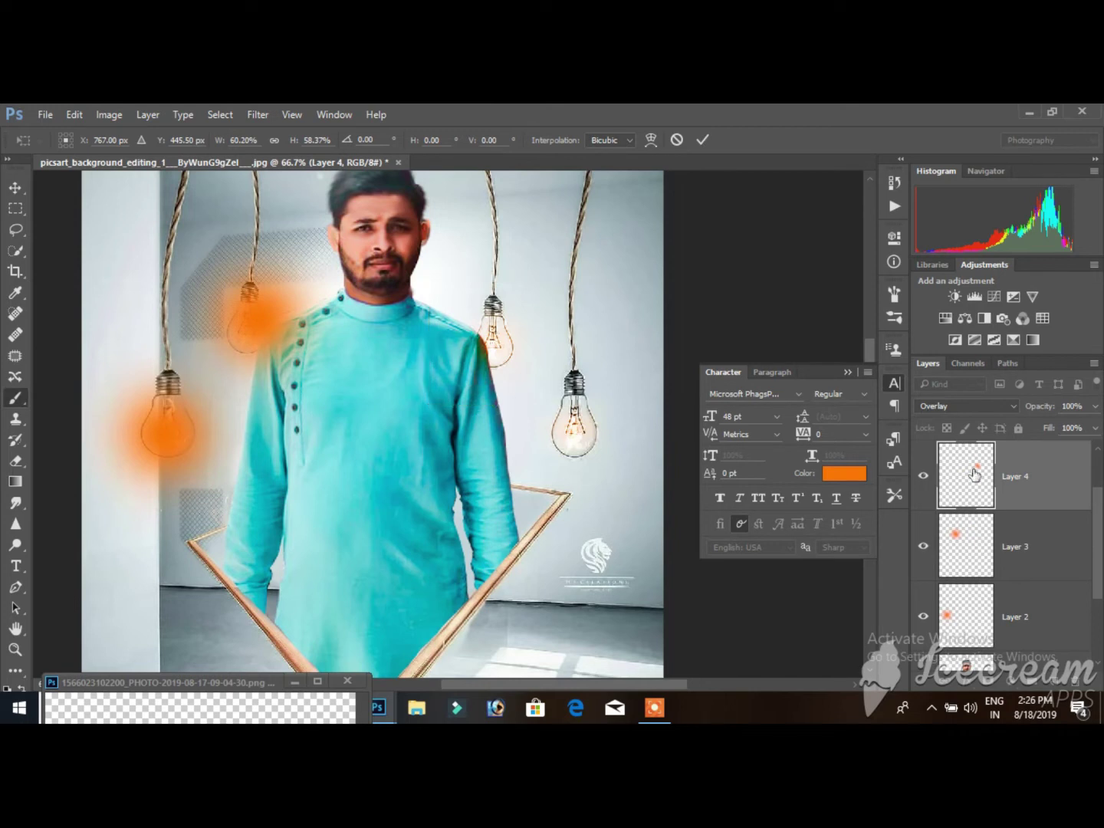
{"action": "left_click", "coordinate": [996, 542]}
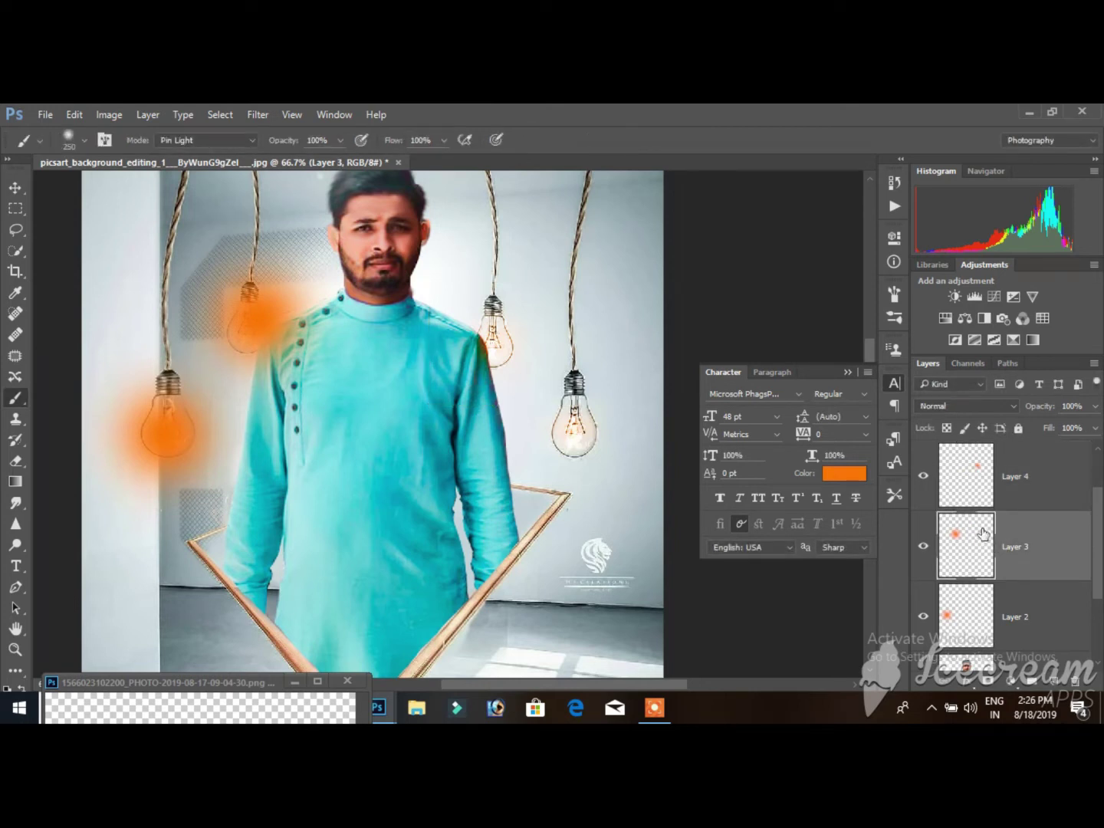
Step: Set Layer 3's glow to Overlay, shrink and move it onto the upper-left bulb, close the Character panel
{"action": "key", "text": "ctrl+t"}
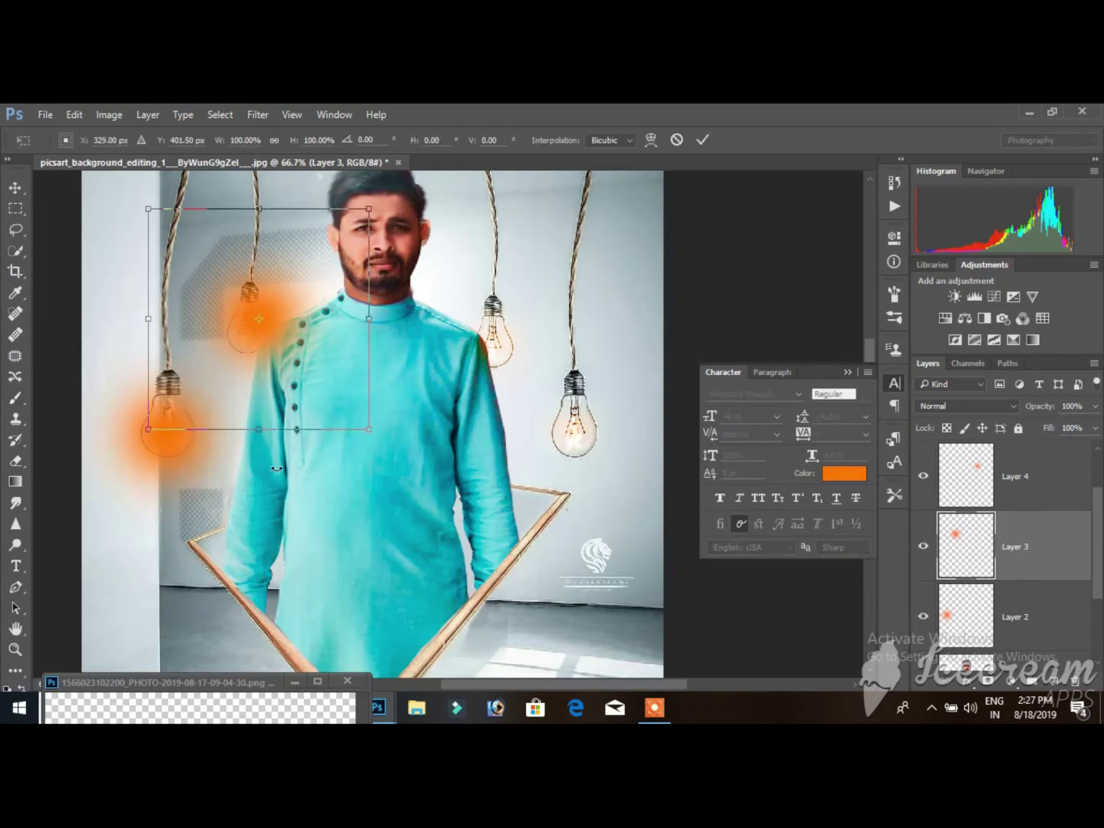
{"action": "left_click", "coordinate": [1000, 406]}
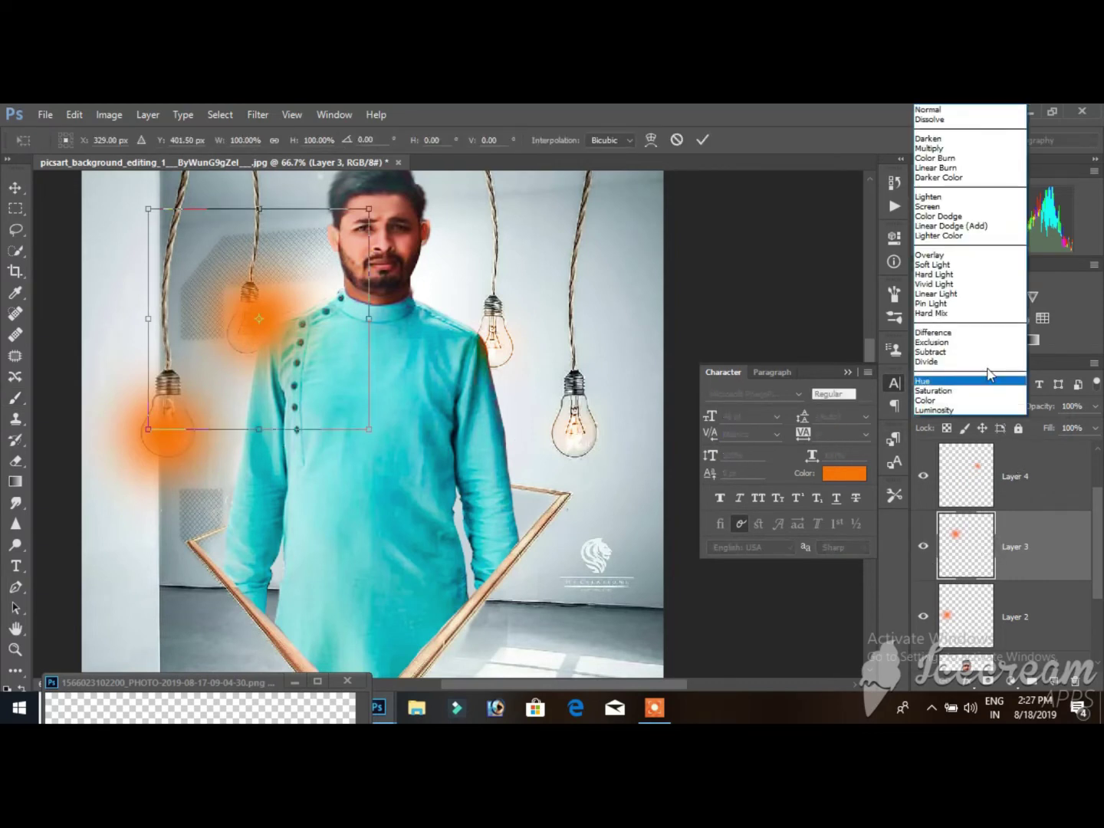
{"action": "left_click", "coordinate": [994, 255]}
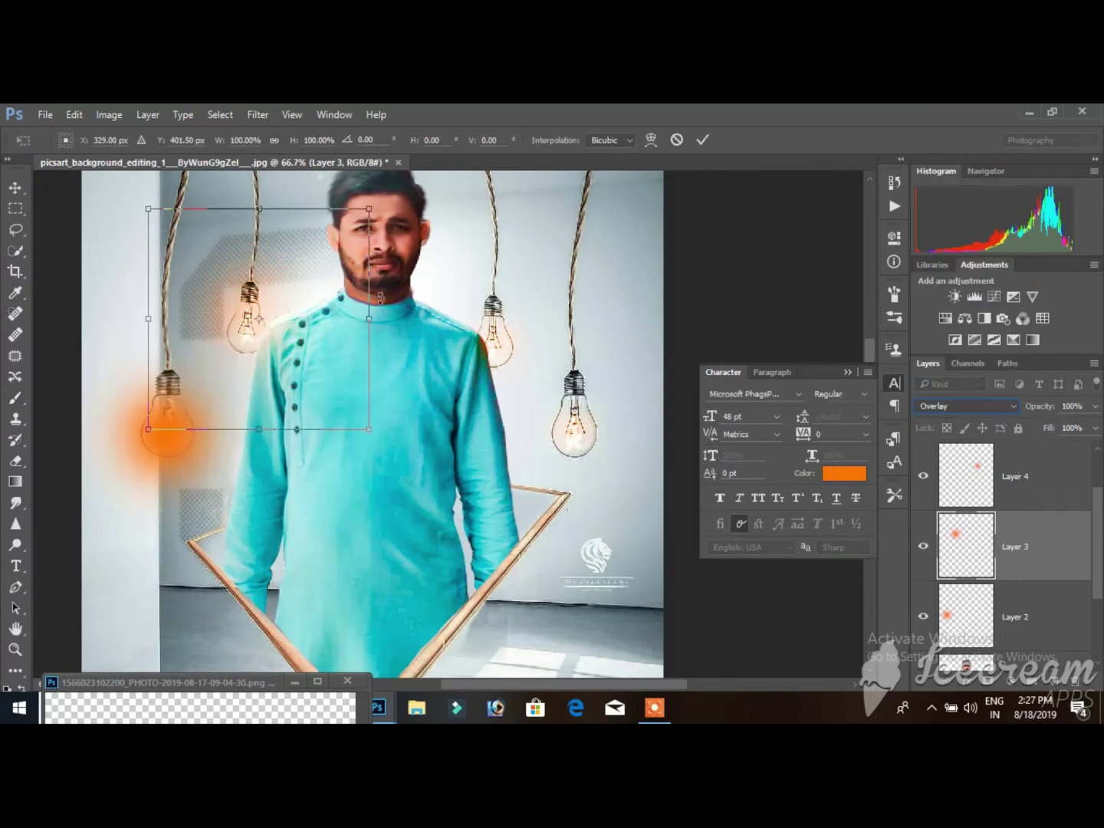
{"action": "mouse_move", "coordinate": [368, 427]}
{"action": "left_mouse_down"}
{"action": "mouse_move", "coordinate": [310, 376]}
{"action": "mouse_move", "coordinate": [294, 341]}
{"action": "left_mouse_up"}
{"action": "mouse_move", "coordinate": [242, 280]}
{"action": "left_mouse_down"}
{"action": "mouse_move", "coordinate": [260, 328]}
{"action": "mouse_move", "coordinate": [277, 335]}
{"action": "left_mouse_up"}
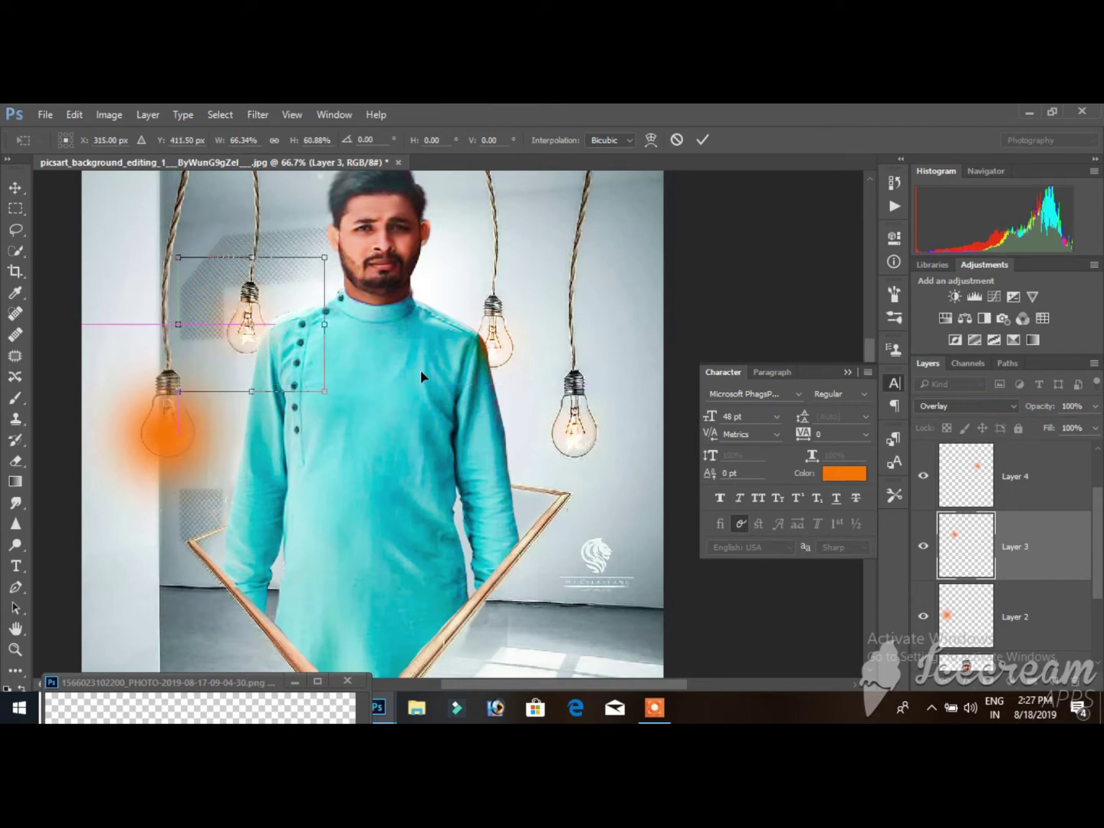
{"action": "left_click", "coordinate": [845, 371]}
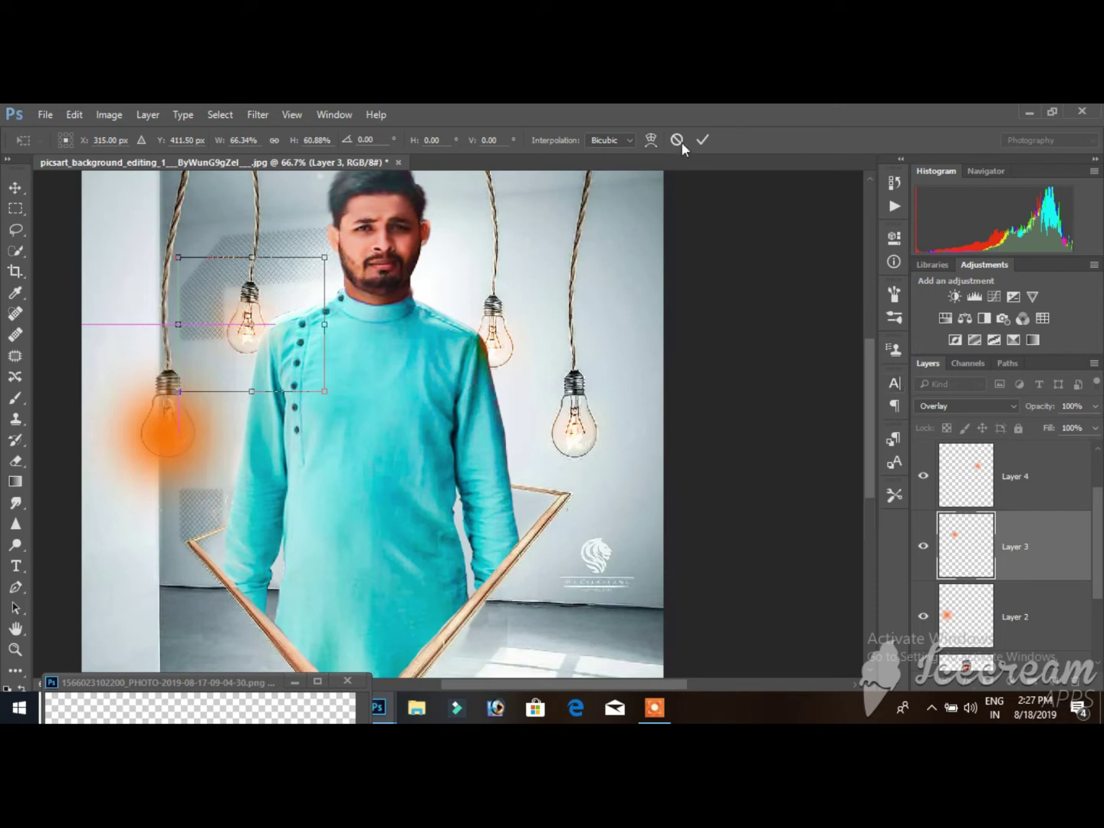
{"action": "left_click", "coordinate": [696, 138]}
{"action": "key", "text": "b"}
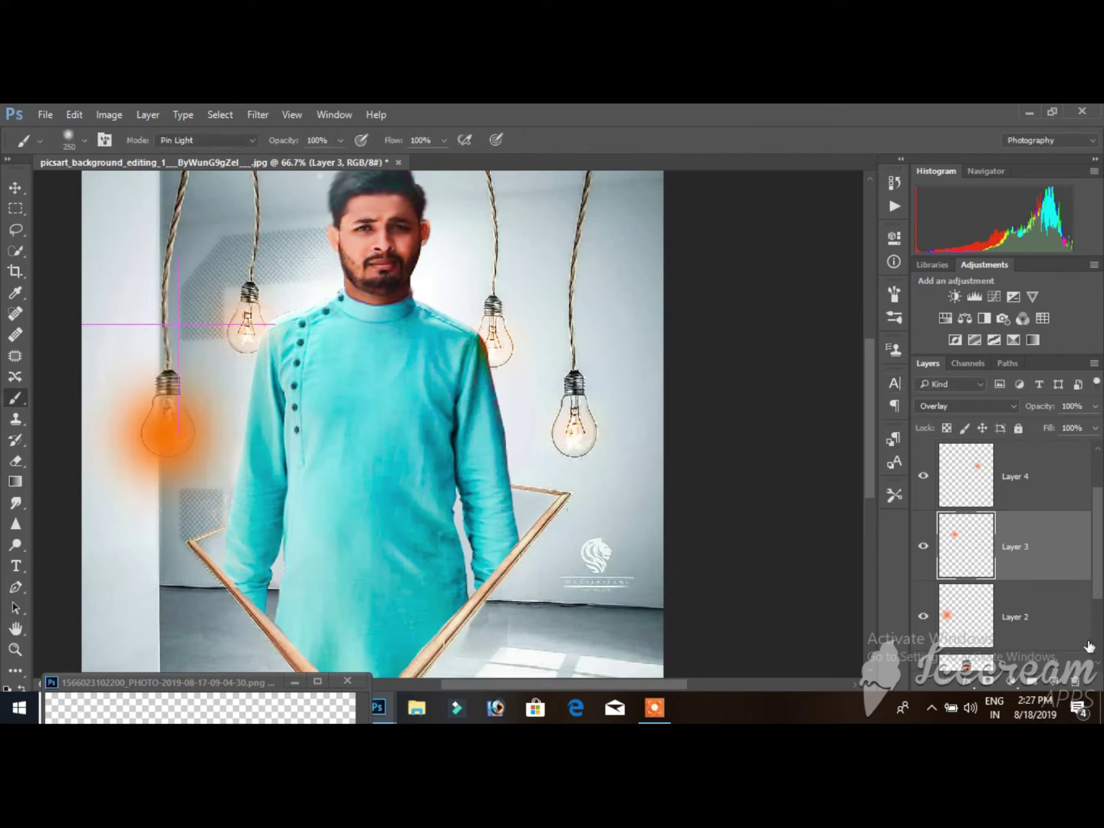
{"action": "left_click", "coordinate": [1067, 622]}
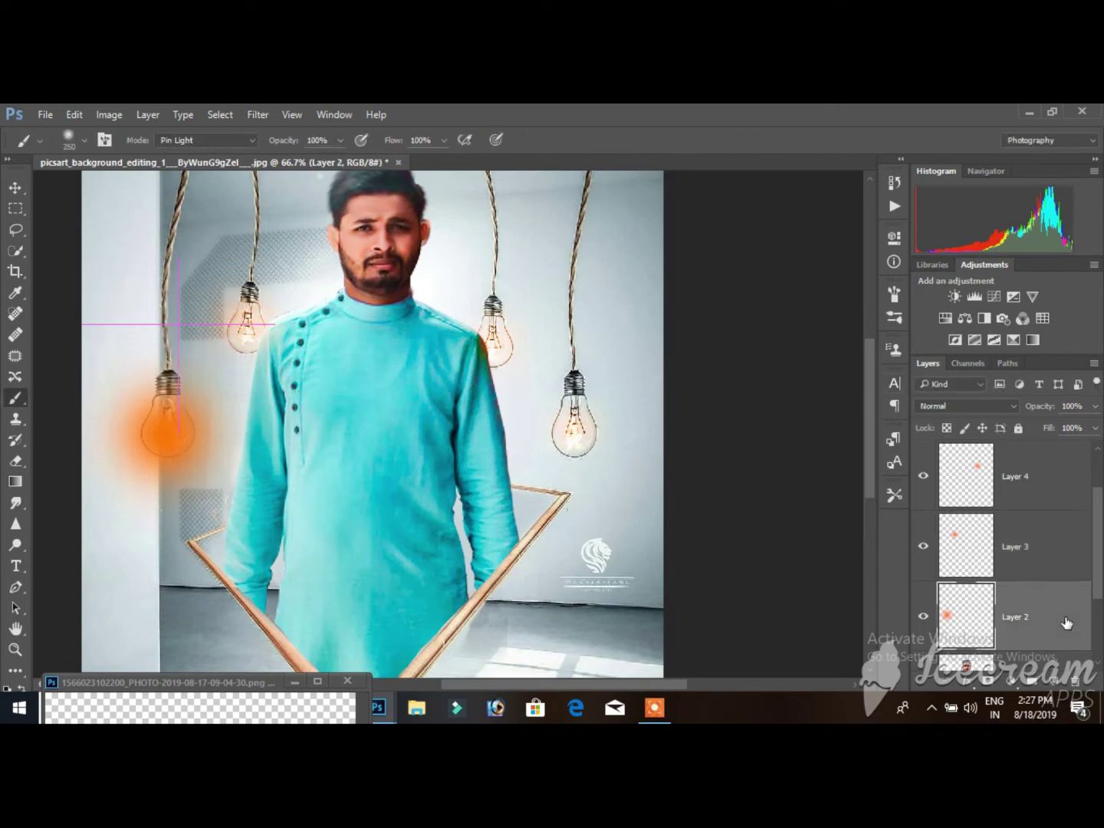
Step: Switch Layer 2's glow to Overlay and scale it down onto the far-left bulb
{"action": "left_click", "coordinate": [984, 409]}
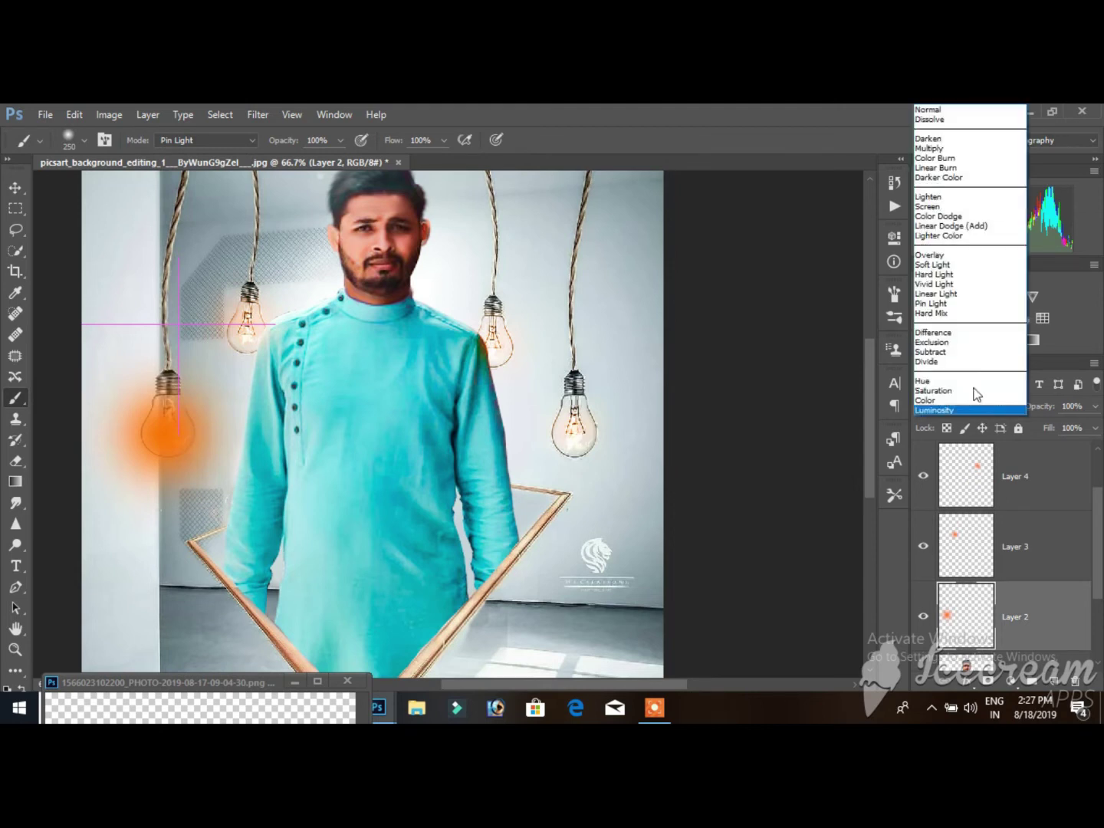
{"action": "left_click", "coordinate": [970, 255]}
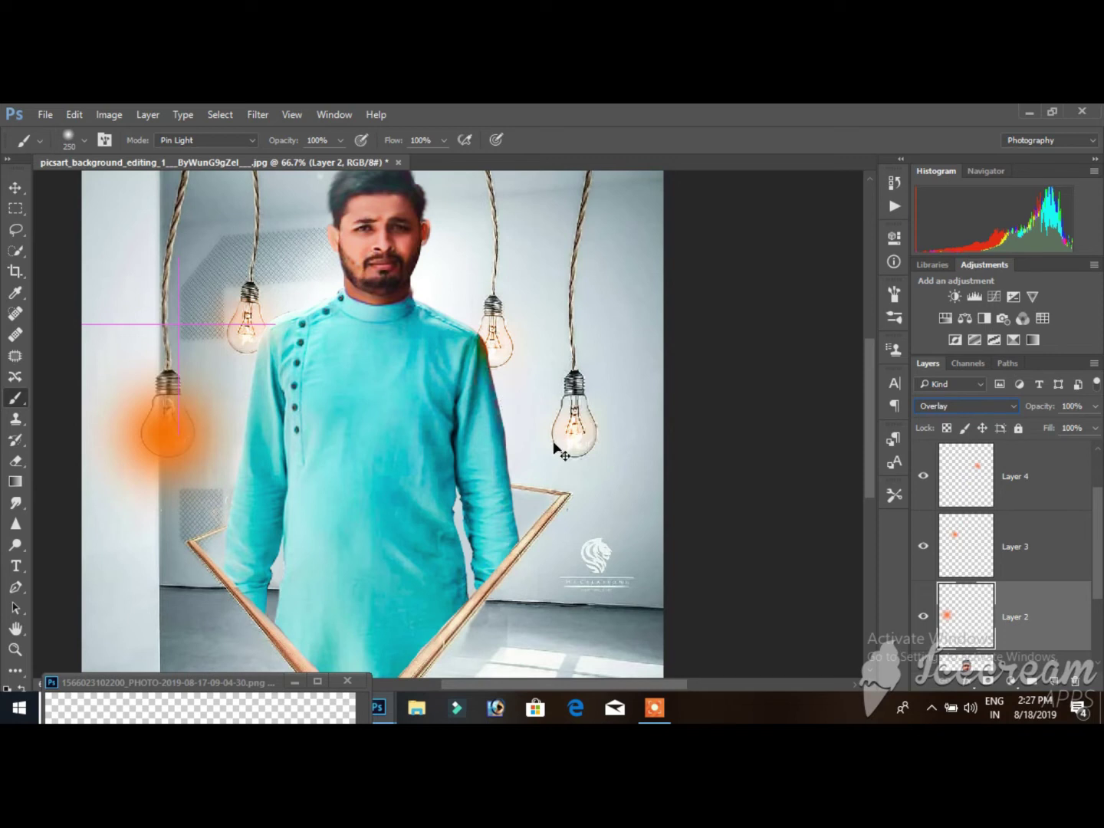
{"action": "key", "text": "ctrl+t"}
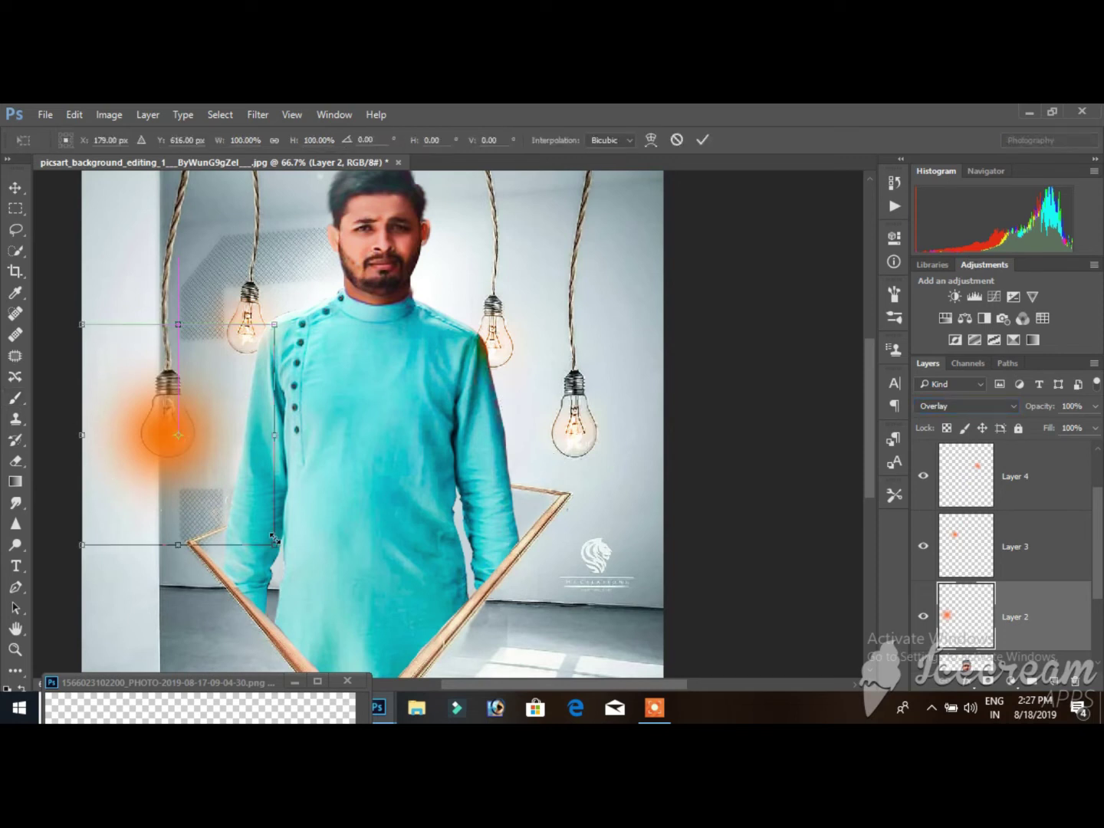
{"action": "left_click_drag", "start_coordinate": [267, 536], "coordinate": [246, 507]}
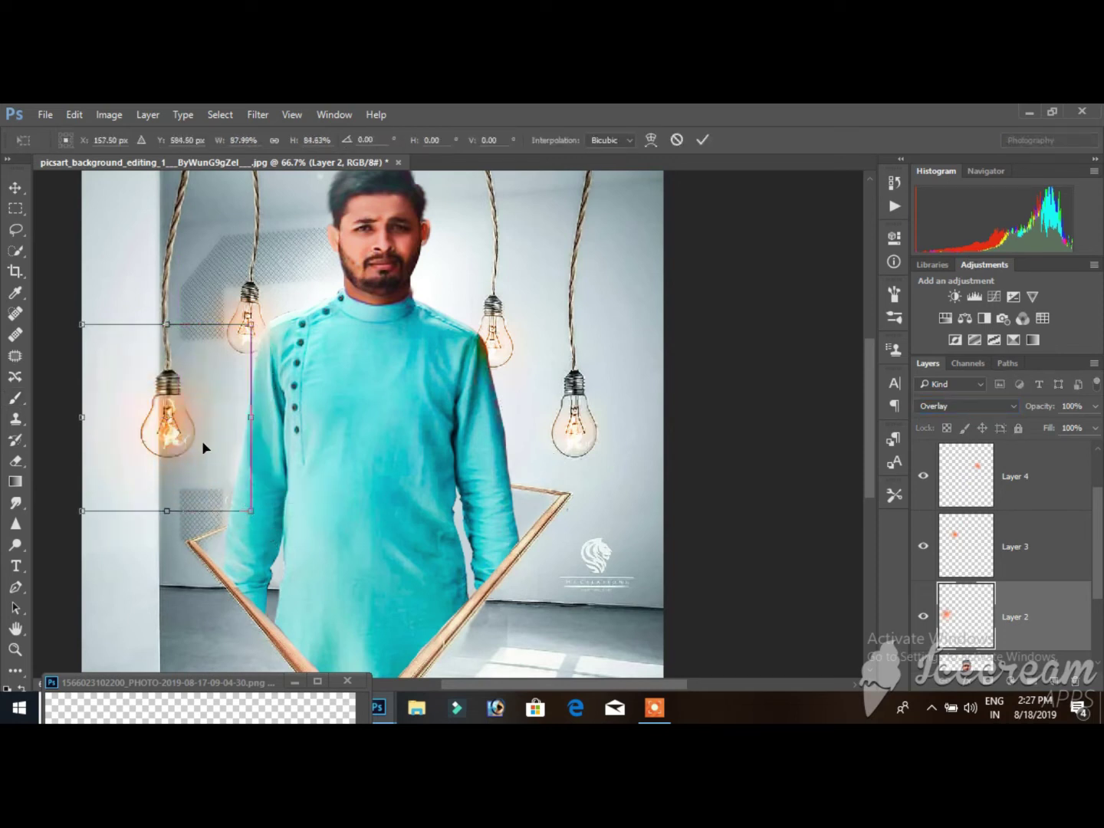
{"action": "left_click_drag", "start_coordinate": [204, 449], "coordinate": [239, 495]}
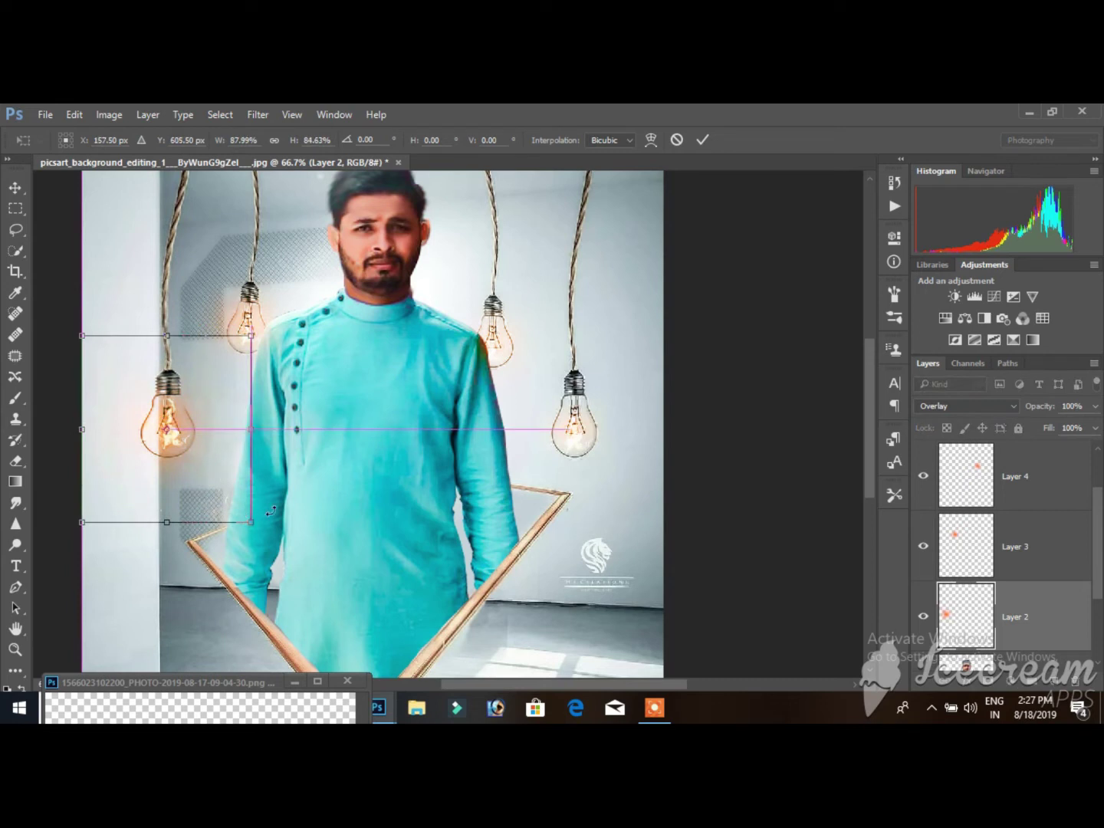
Step: Commit the far-left glow's transform and merge all visible layers into one
{"action": "key", "text": "b"}
{"action": "left_click", "coordinate": [700, 141]}
{"action": "scroll", "coordinate": [1003, 574], "scroll_direction": "down", "scroll_amount": 3}
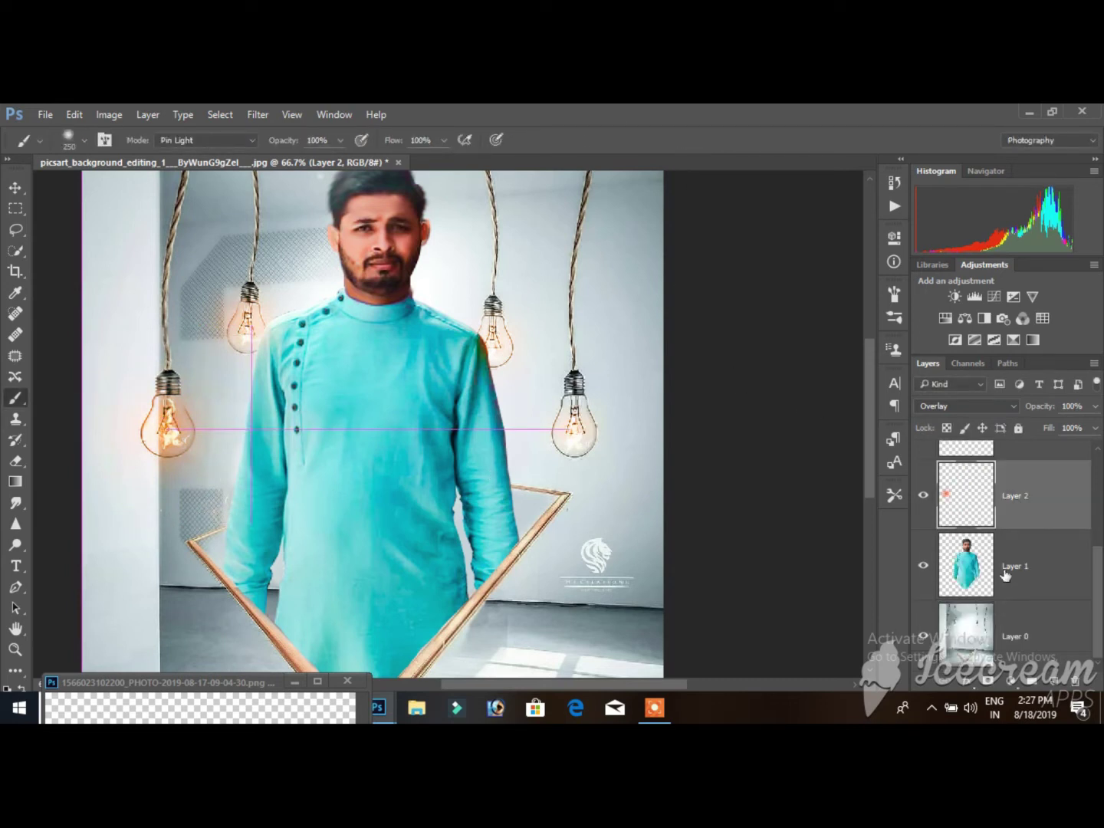
{"action": "key", "text": "ctrl+shift+alt+n"}
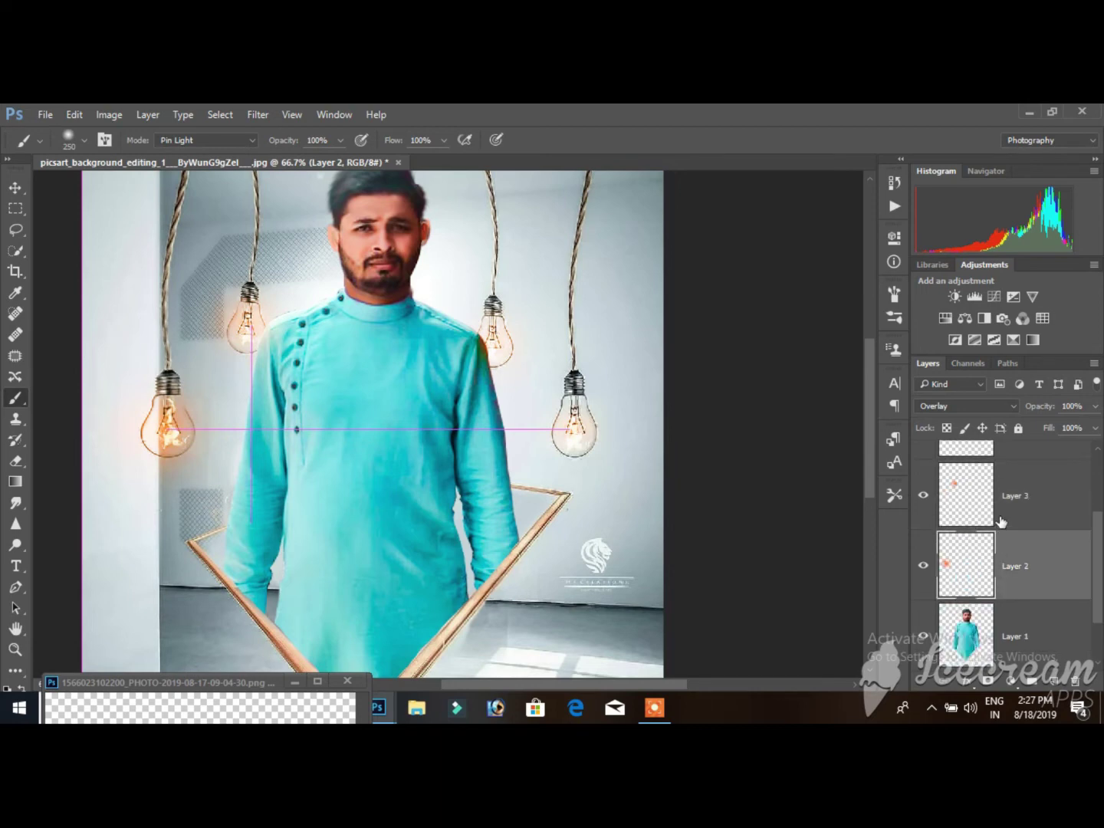
{"action": "right_click", "coordinate": [1001, 524]}
{"action": "left_click", "coordinate": [851, 658]}
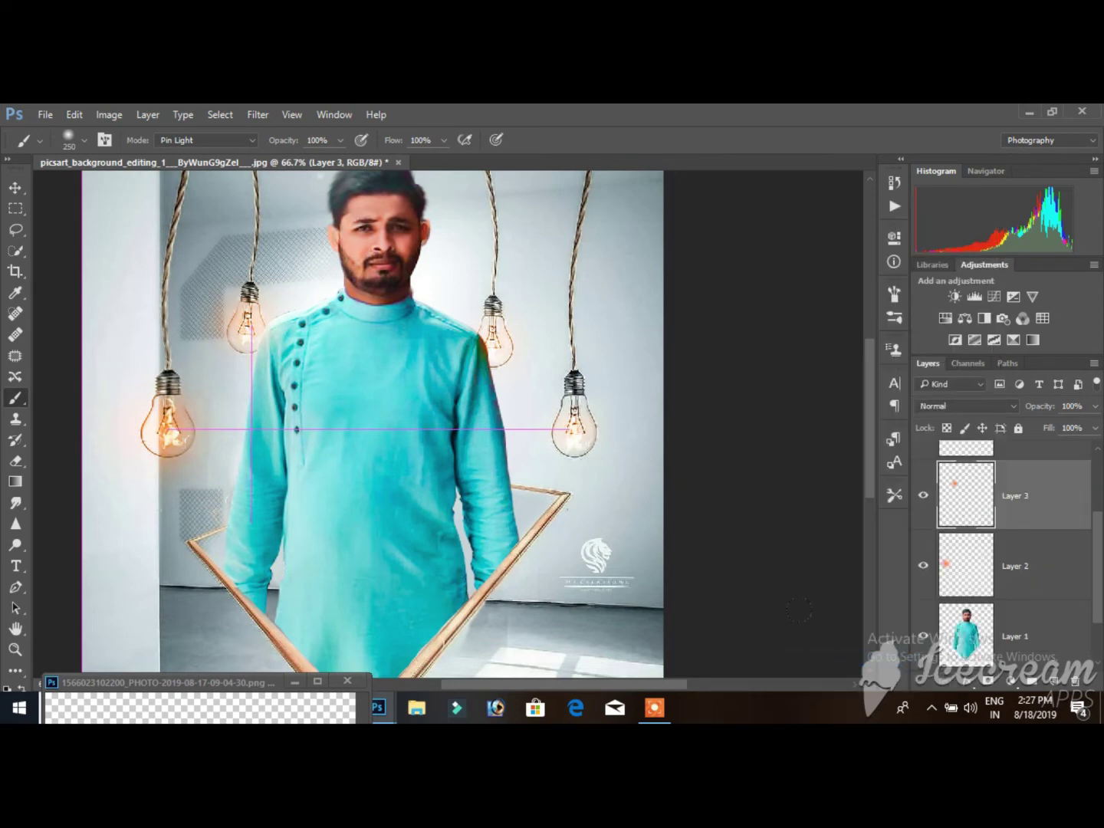
Step: Open the Camera Raw Filter on the merged layer
{"action": "scroll", "coordinate": [477, 444], "scroll_direction": "down", "scroll_amount": 1}
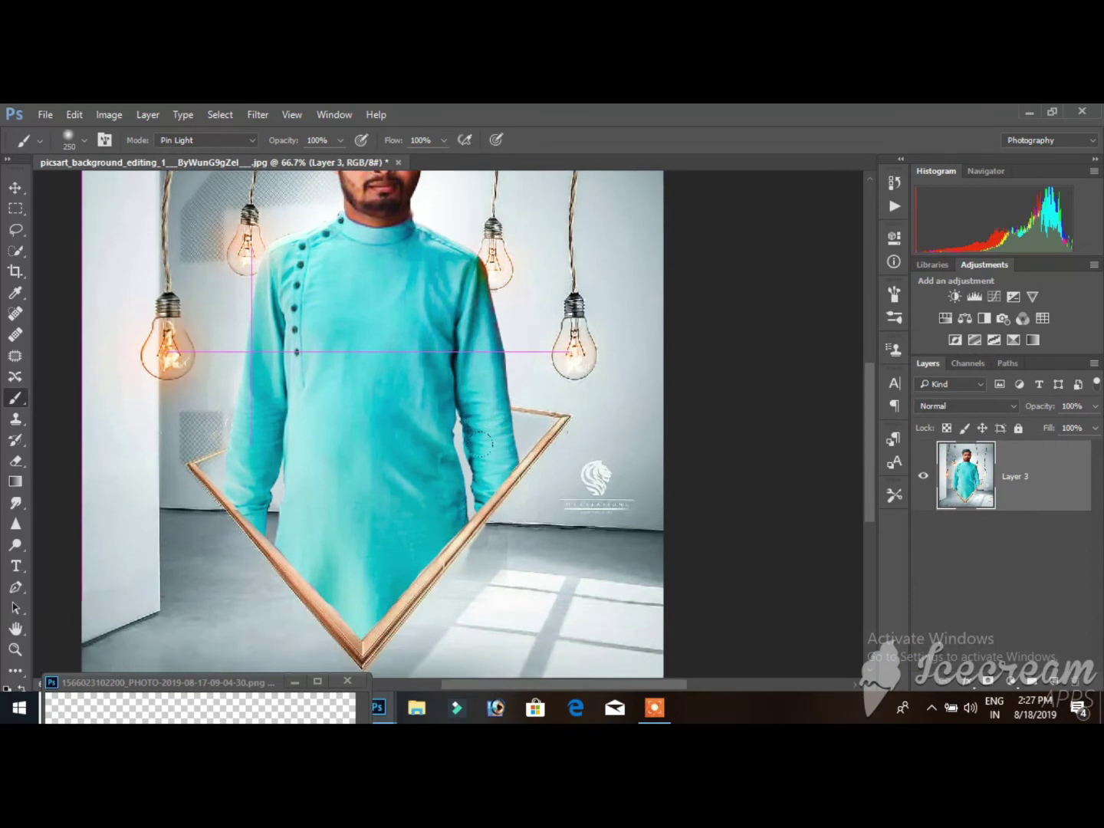
{"action": "left_click", "coordinate": [14, 187]}
{"action": "scroll", "coordinate": [210, 387], "scroll_direction": "up", "scroll_amount": 3}
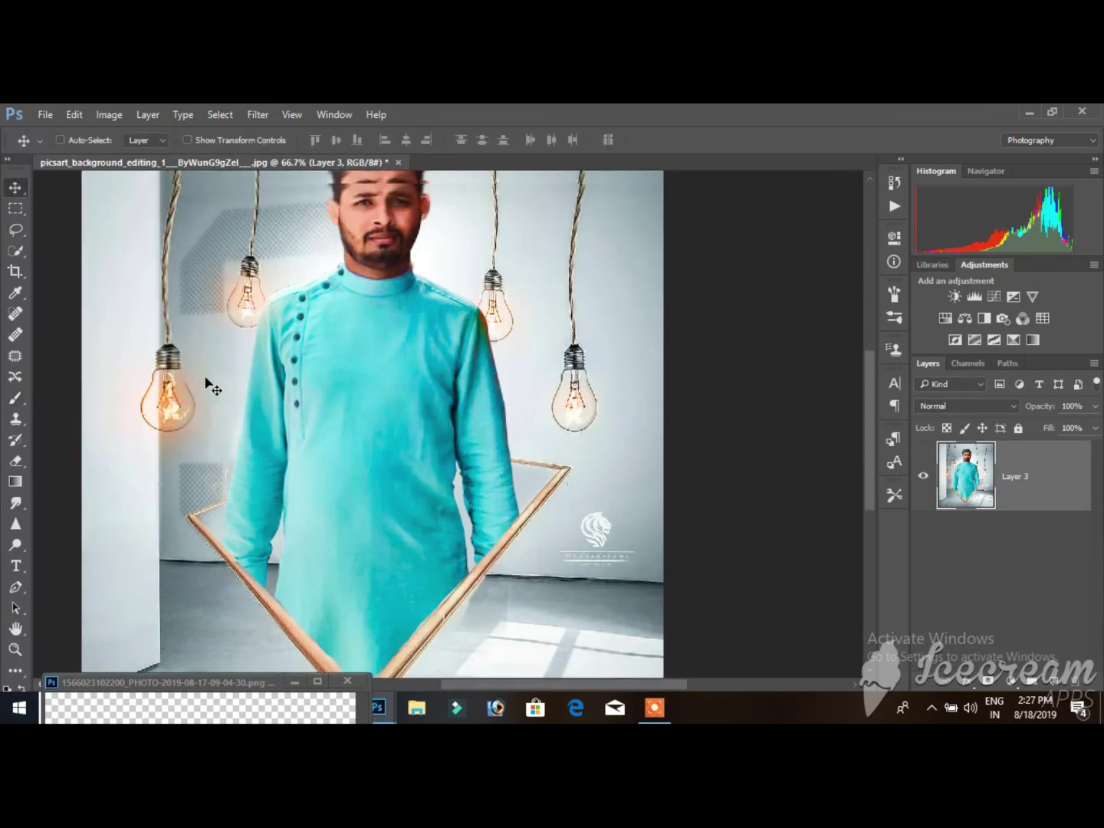
{"action": "scroll", "coordinate": [211, 390], "scroll_direction": "up", "scroll_amount": 1}
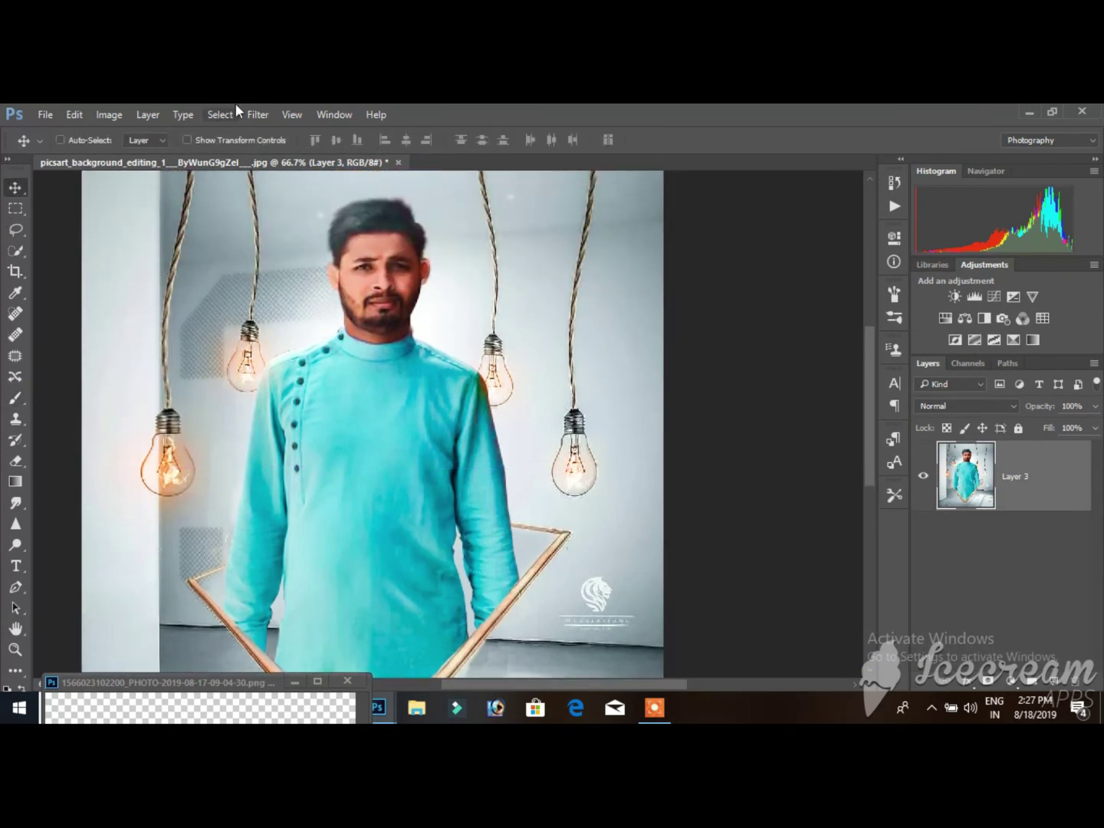
{"action": "left_click", "coordinate": [253, 114]}
{"action": "left_click", "coordinate": [284, 207]}
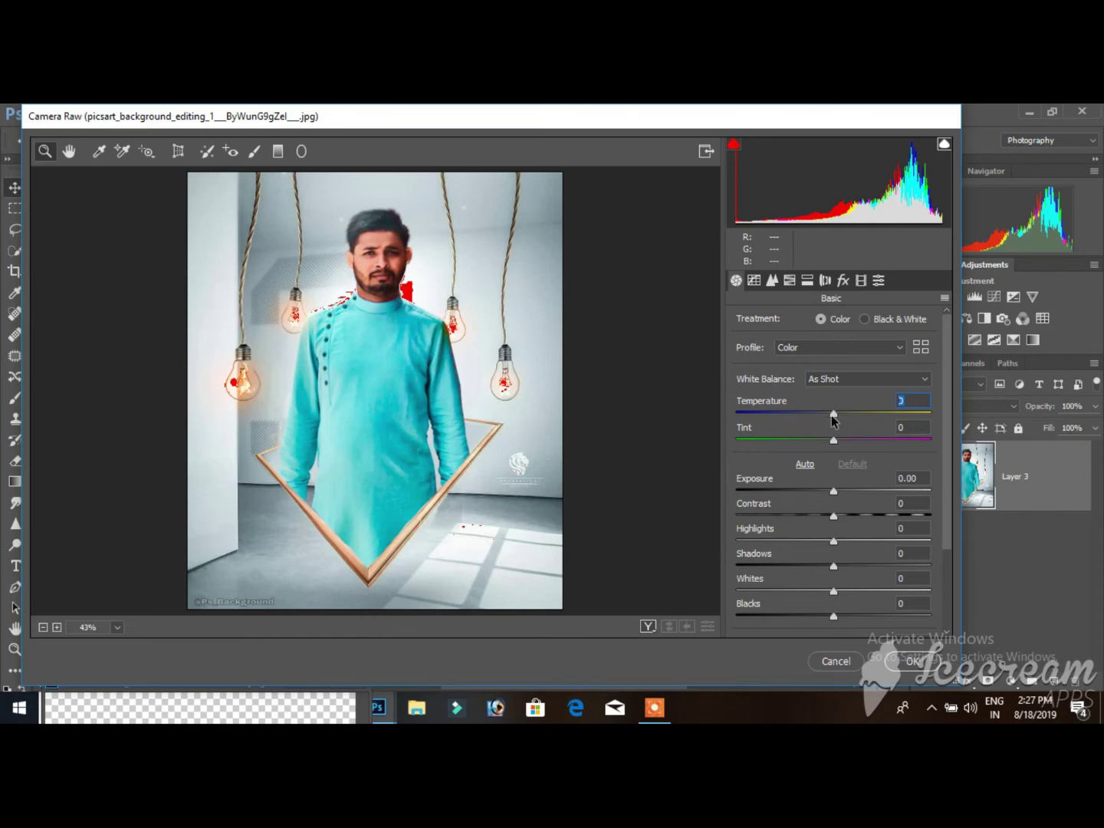
Step: In Camera Raw's Basic panel, set Temperature -5, Tint +9 and Contrast -11
{"action": "left_click_drag", "start_coordinate": [834, 416], "coordinate": [826, 417]}
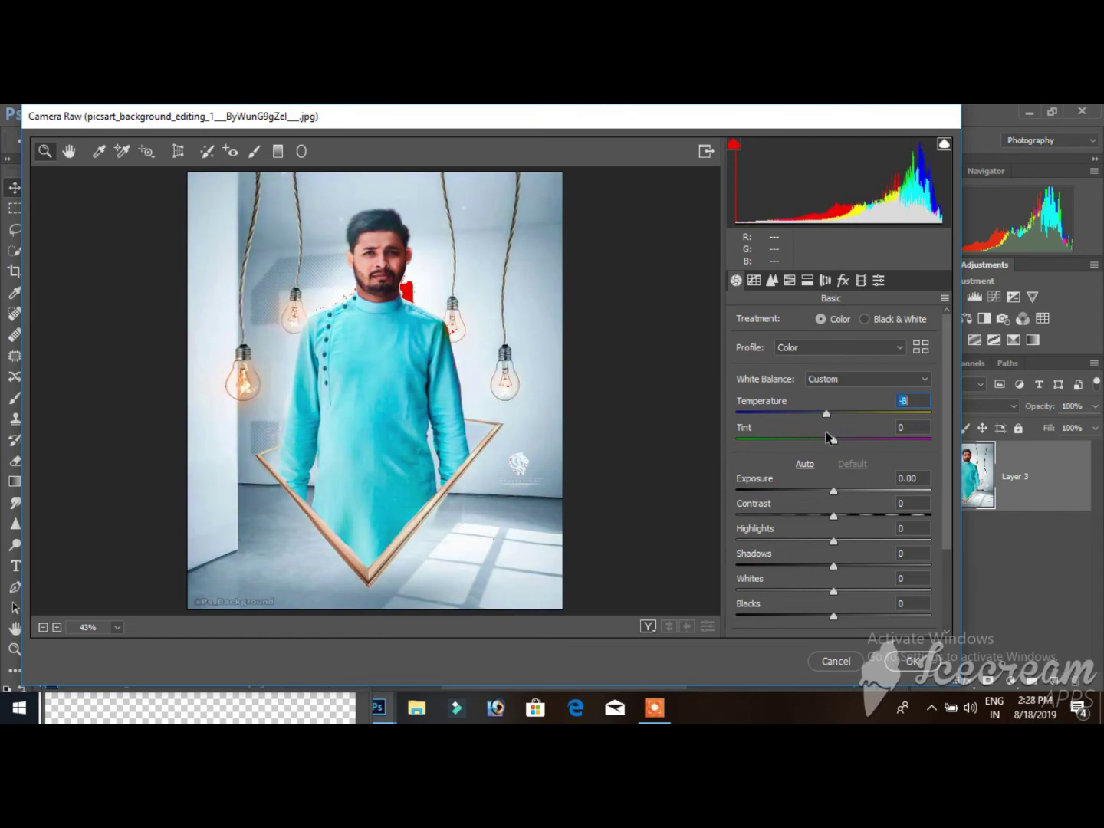
{"action": "left_click_drag", "start_coordinate": [828, 437], "coordinate": [836, 438]}
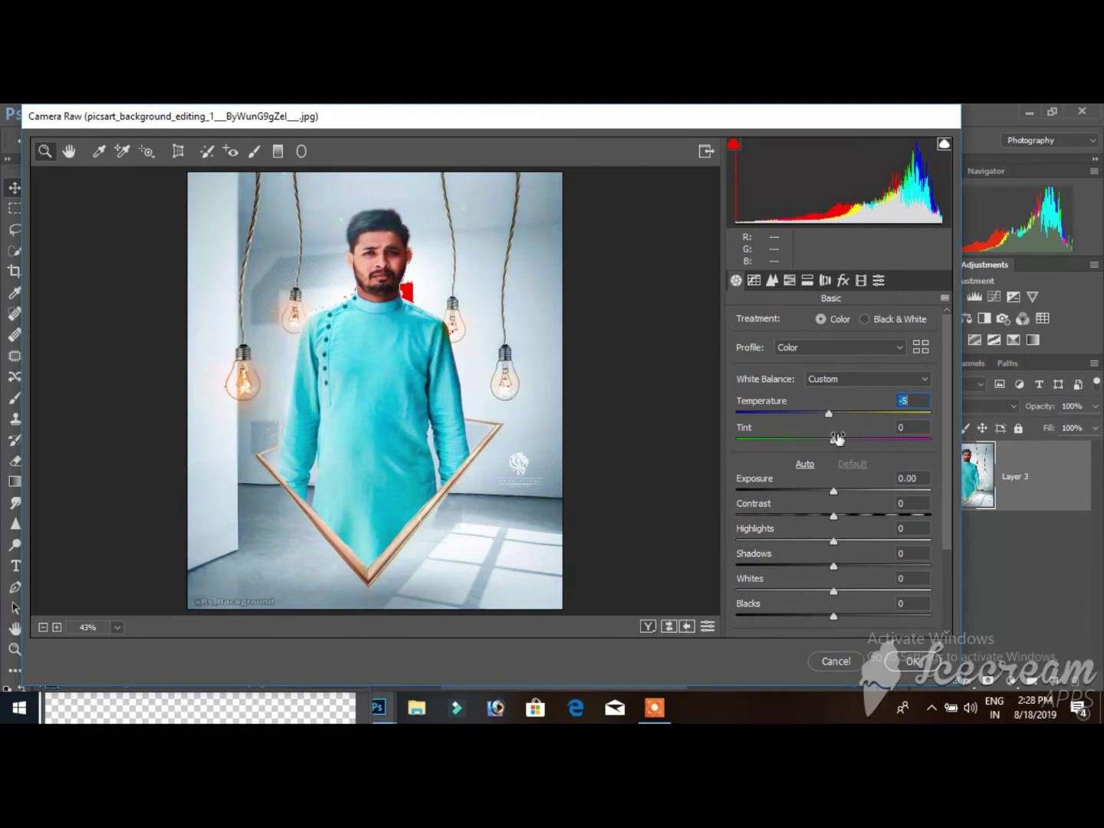
{"action": "left_click", "coordinate": [841, 439]}
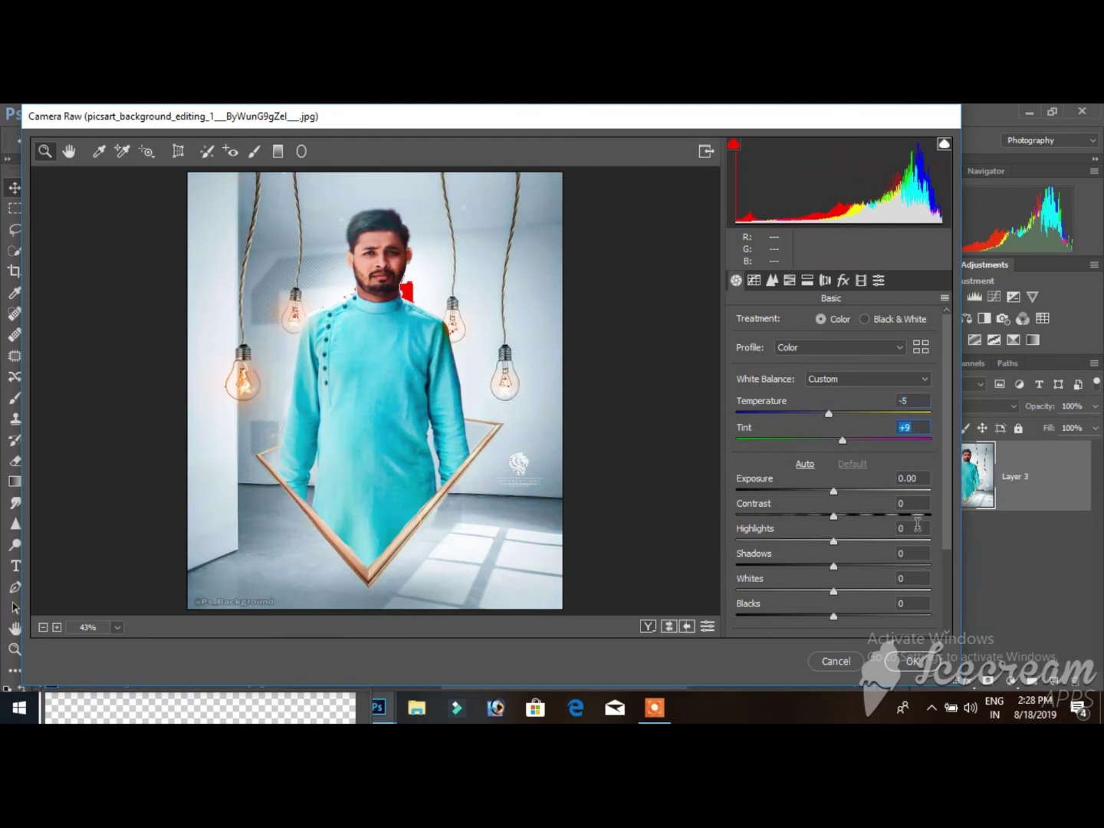
{"action": "left_click", "coordinate": [823, 515]}
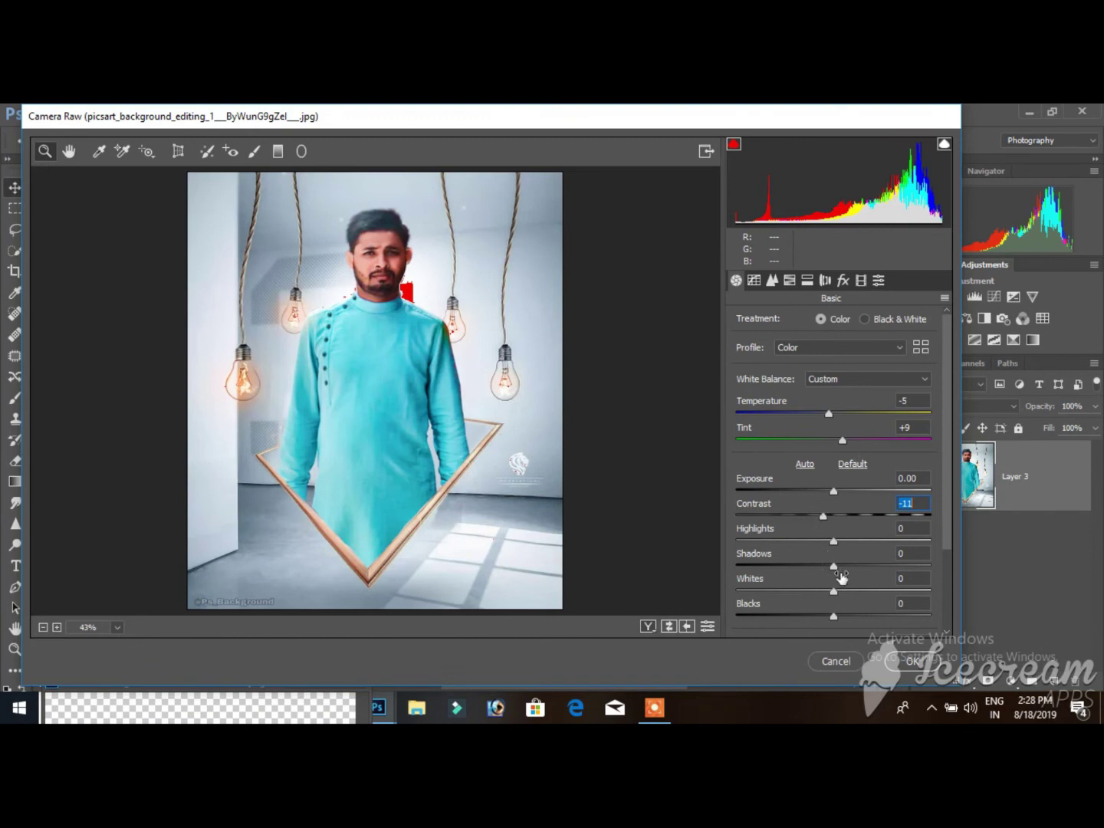
{"action": "scroll", "coordinate": [841, 576], "scroll_direction": "down", "scroll_amount": 2}
{"action": "scroll", "coordinate": [778, 298], "scroll_direction": "down", "scroll_amount": 1}
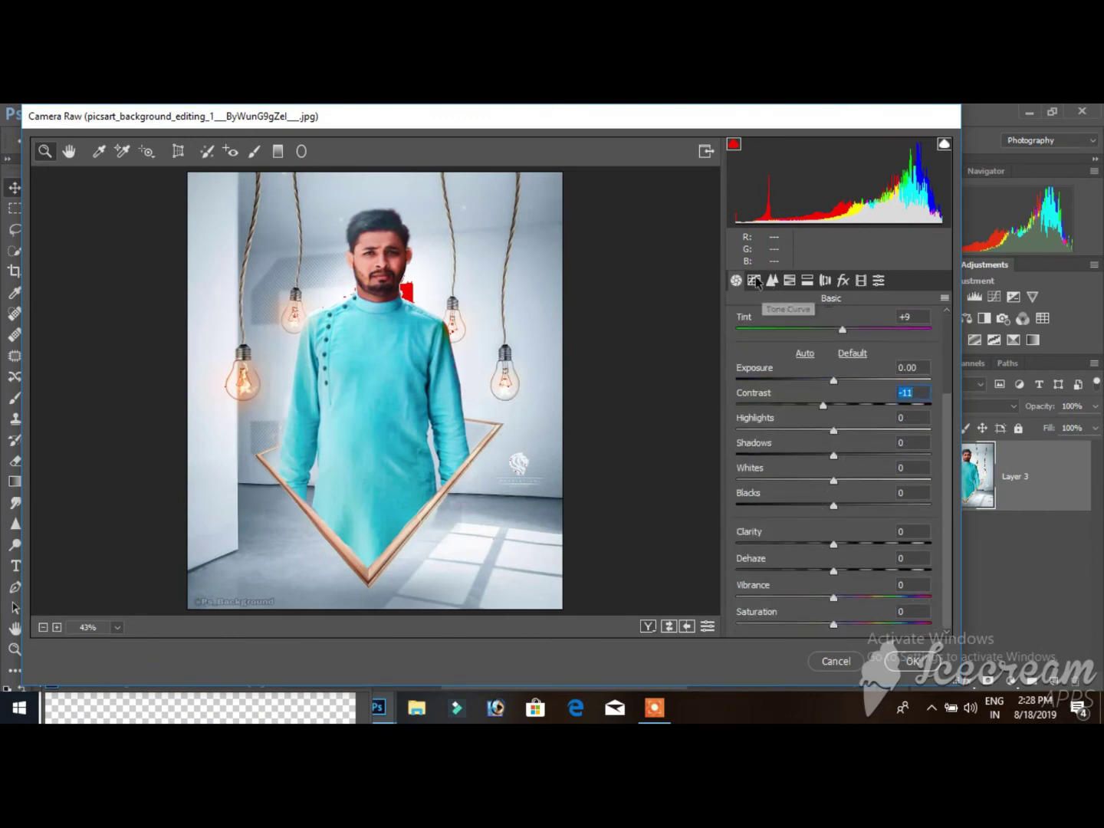
Step: Pull the Tone Curve's shadow and highlight points down to darken the image
{"action": "left_click", "coordinate": [755, 280]}
{"action": "left_click_drag", "start_coordinate": [736, 594], "coordinate": [741, 590]}
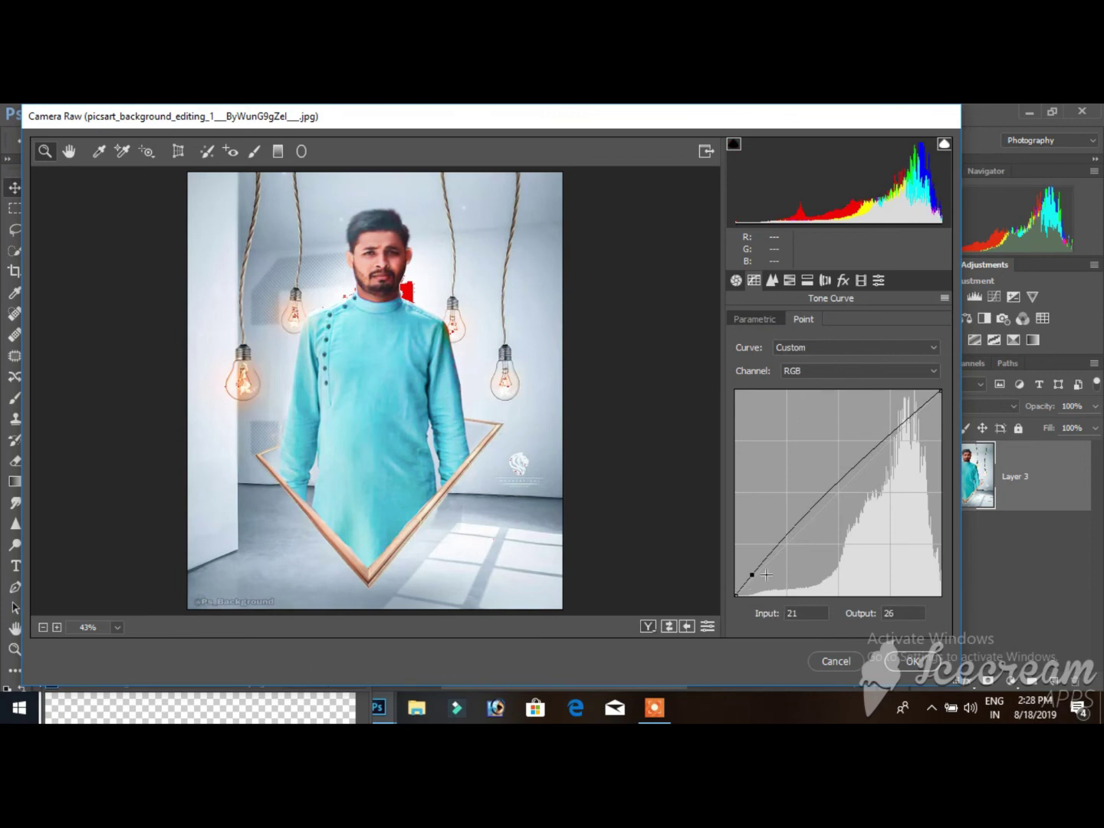
{"action": "left_click_drag", "start_coordinate": [756, 575], "coordinate": [737, 591]}
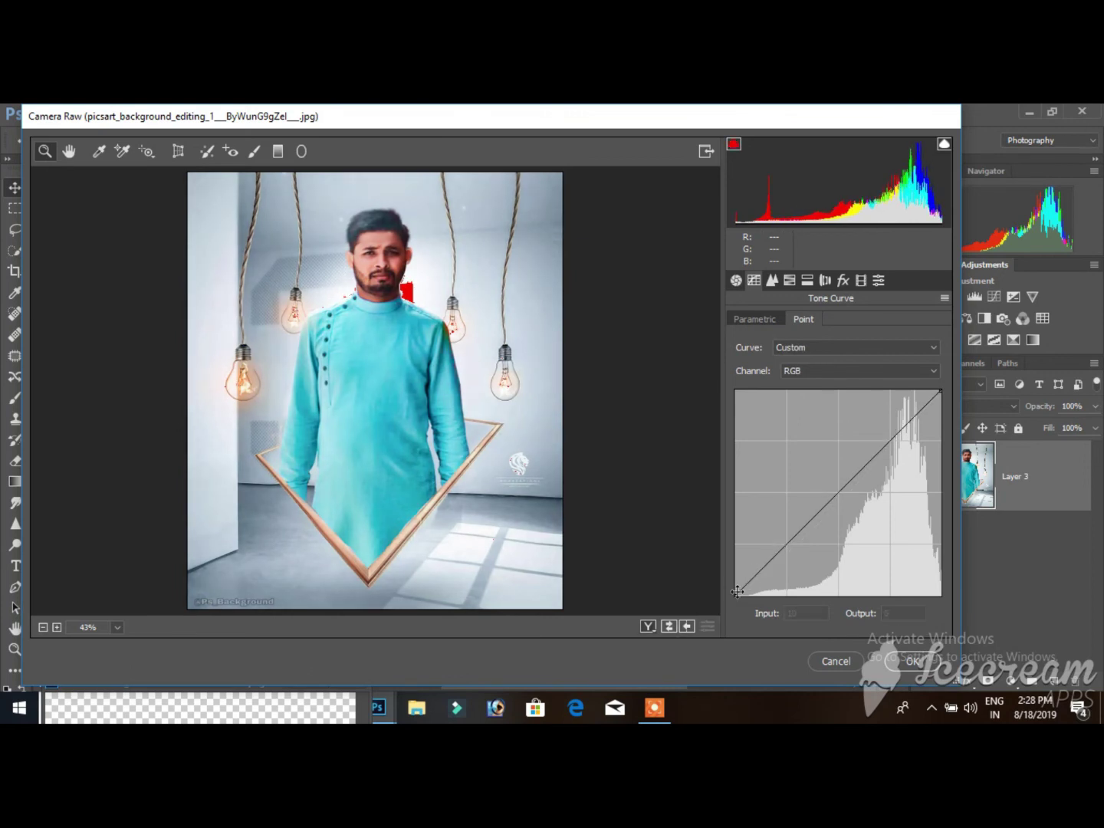
{"action": "left_click_drag", "start_coordinate": [940, 392], "coordinate": [932, 411]}
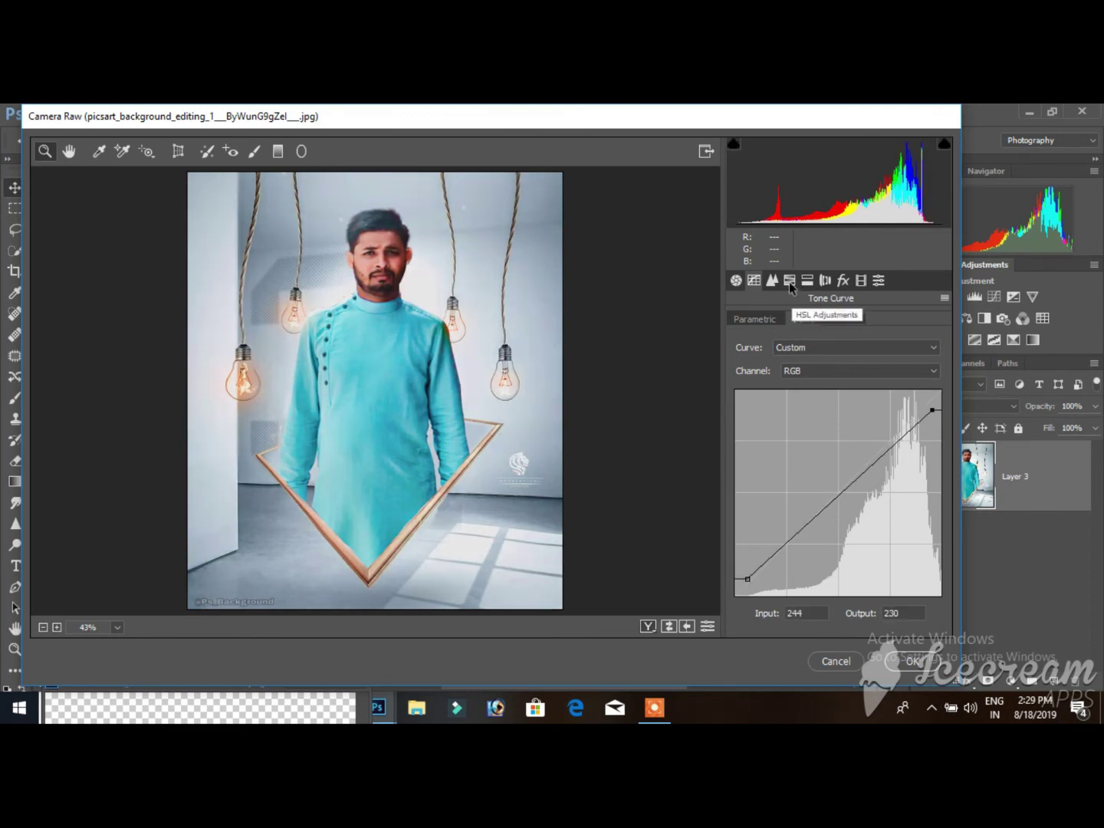
Step: Set Detail sharpening to Amount 11 and Masking 7
{"action": "left_click", "coordinate": [790, 280]}
{"action": "left_click", "coordinate": [775, 280]}
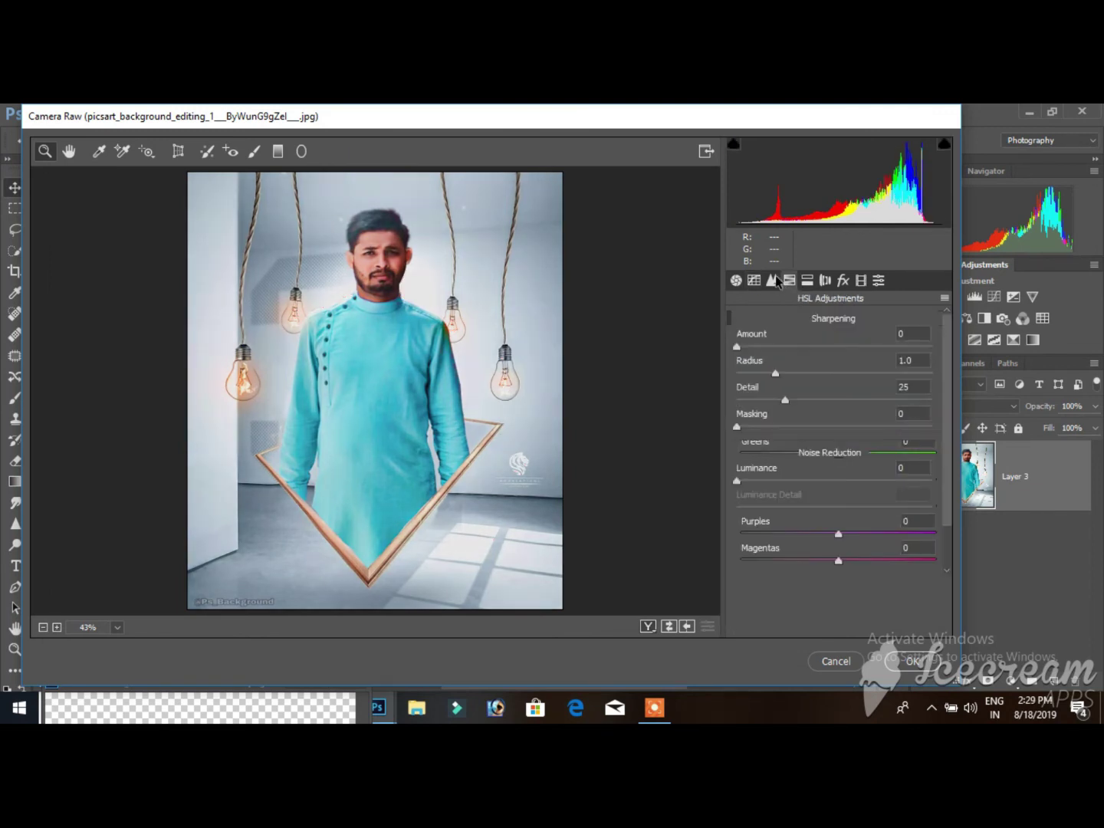
{"action": "left_click", "coordinate": [750, 346]}
{"action": "left_click", "coordinate": [749, 427]}
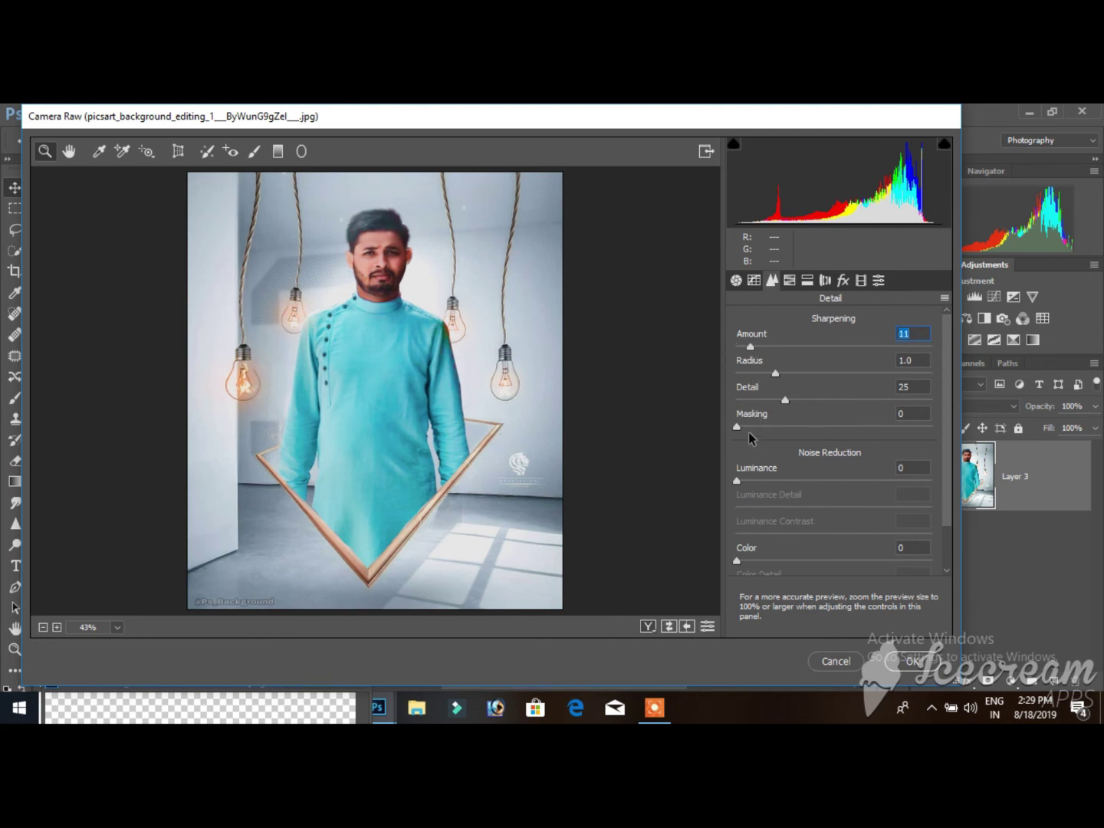
Step: Add a -29 edge vignette, compare Before/After, and apply the Camera Raw grade
{"action": "left_click", "coordinate": [789, 280]}
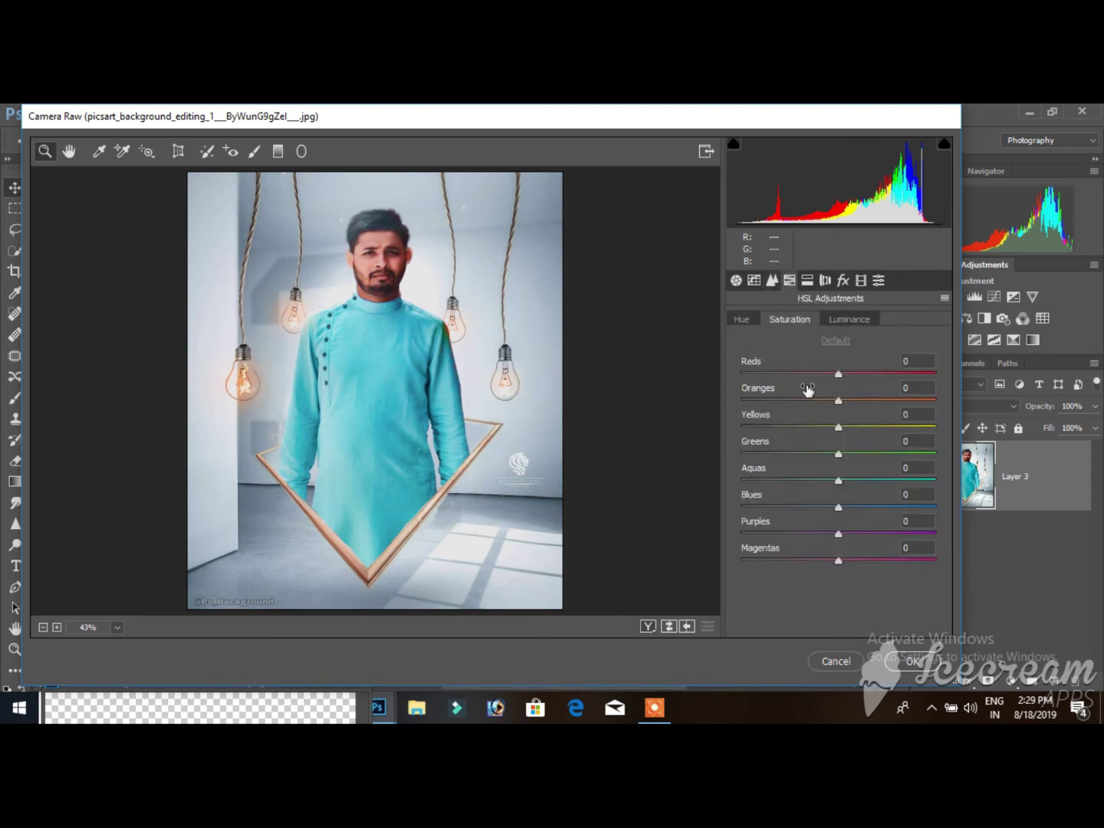
{"action": "left_click", "coordinate": [841, 281]}
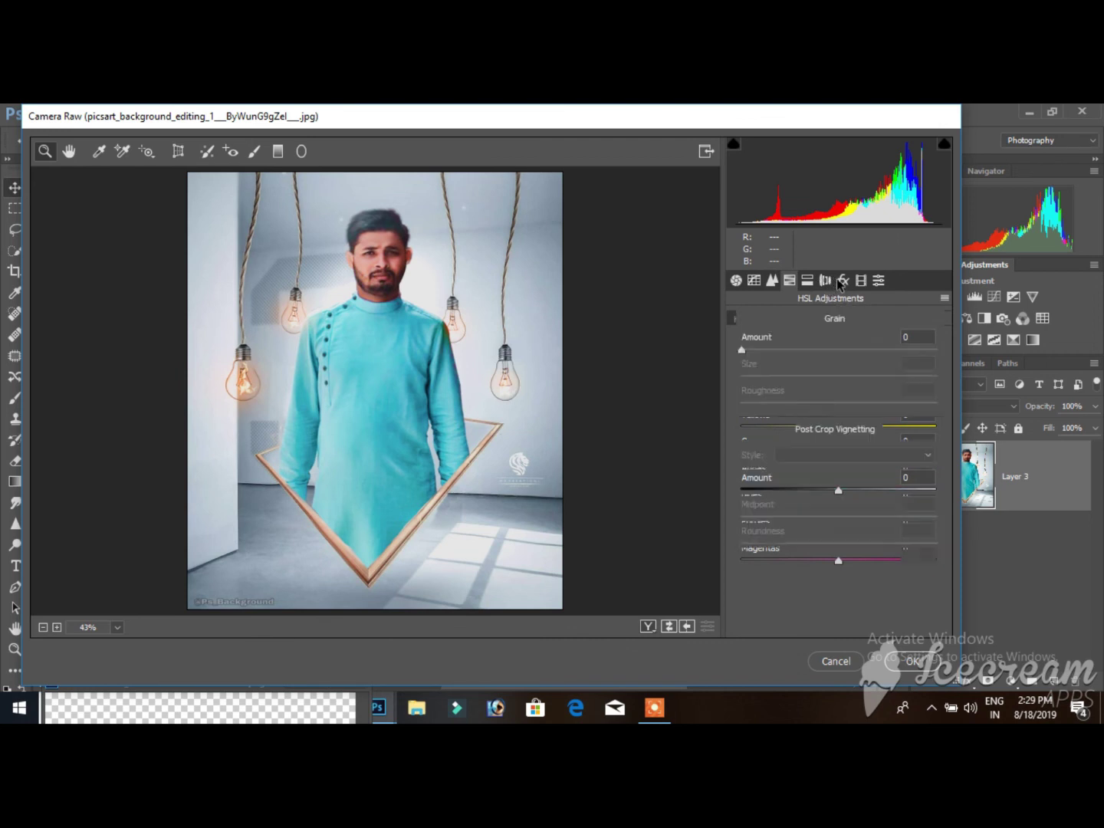
{"action": "left_click", "coordinate": [809, 489]}
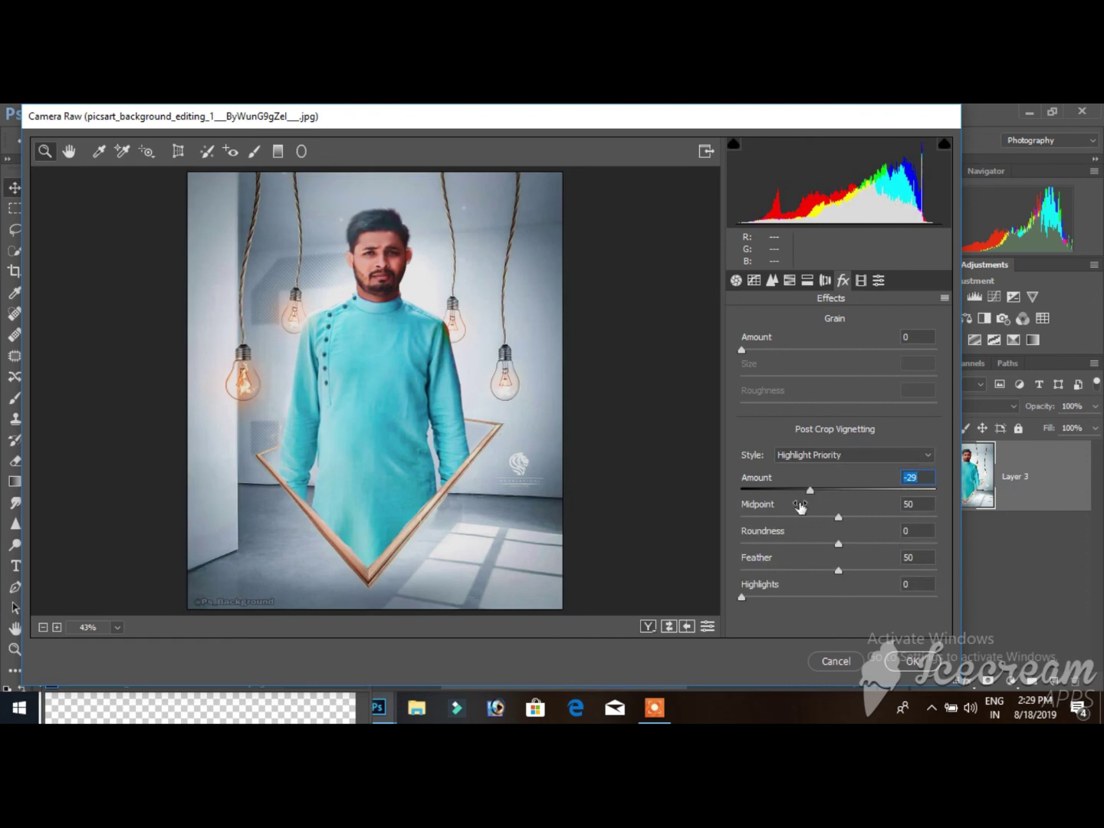
{"action": "left_click", "coordinate": [648, 625]}
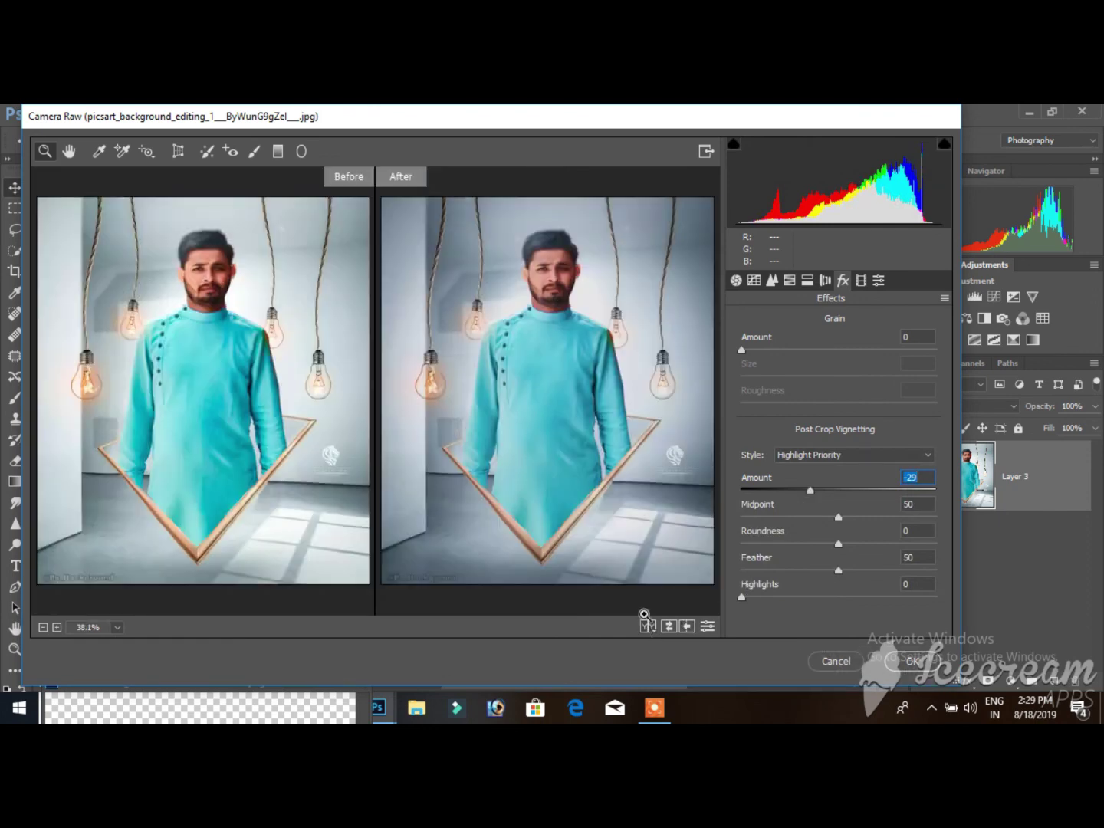
{"action": "left_click", "coordinate": [921, 663]}
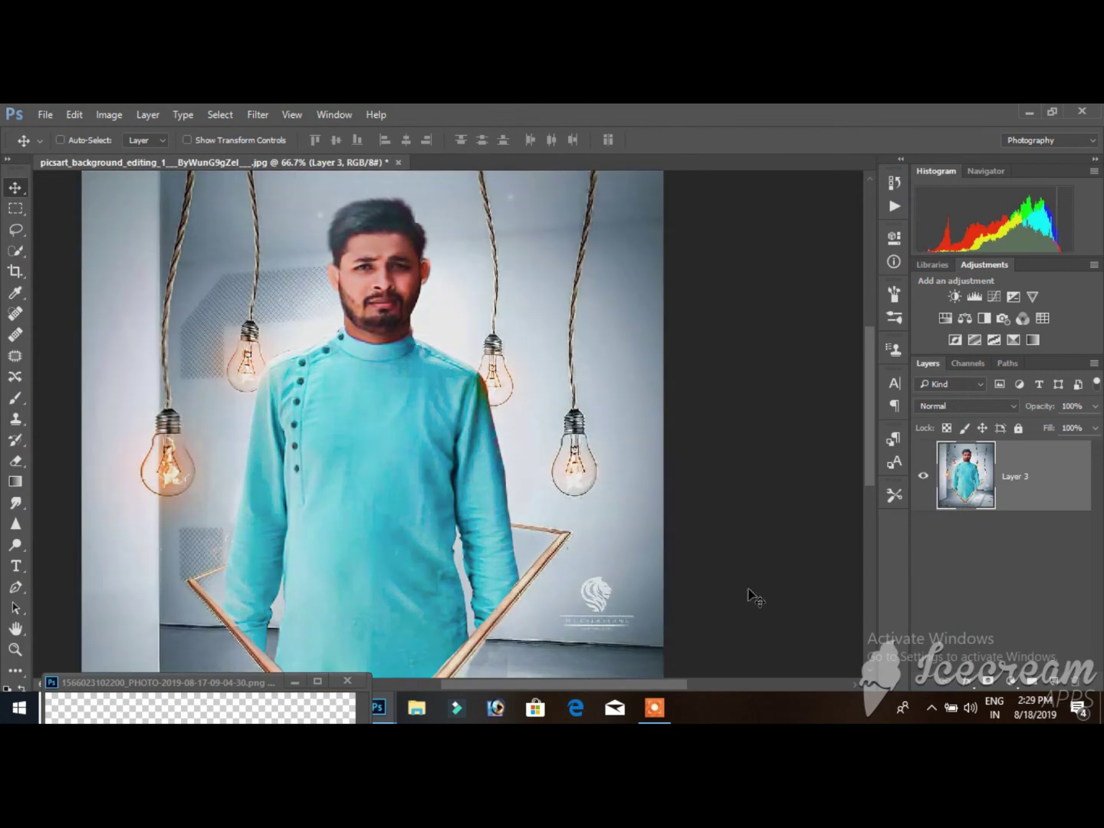
Step: Zoom out until the whole composite fits in the window
{"action": "left_click", "coordinate": [16, 649]}
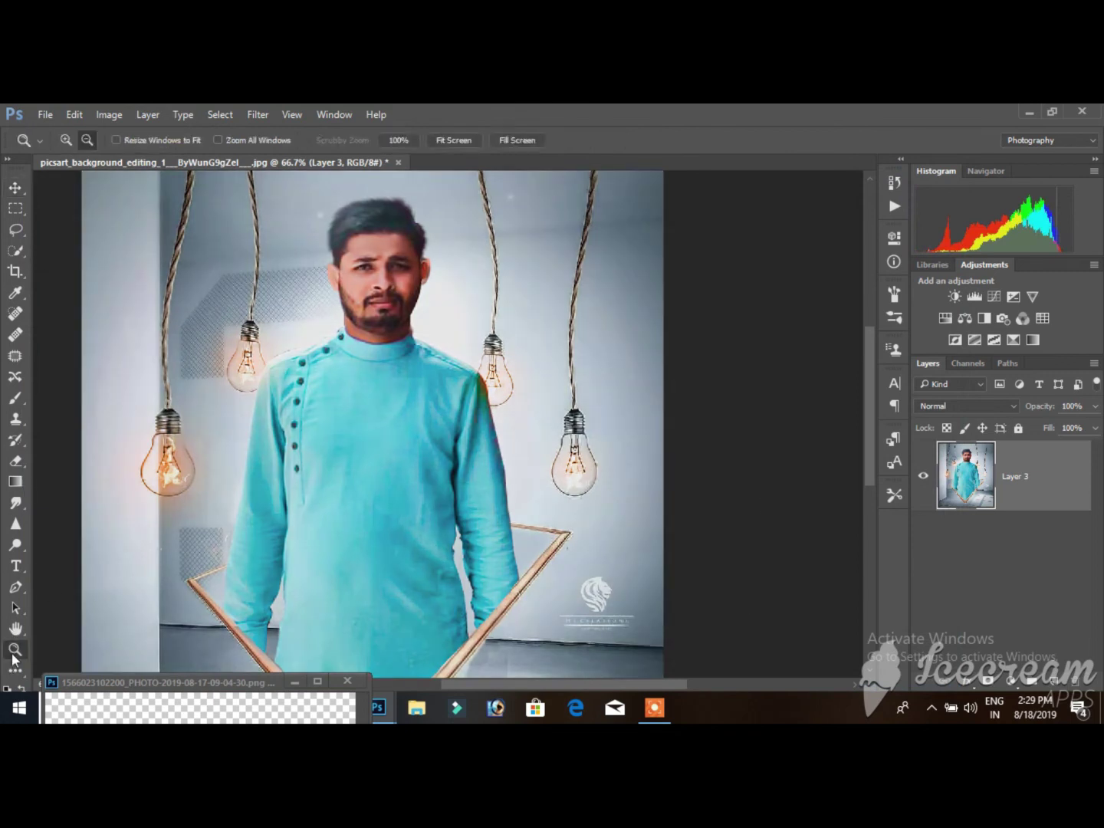
{"action": "left_click", "coordinate": [318, 329], "text": "alt"}
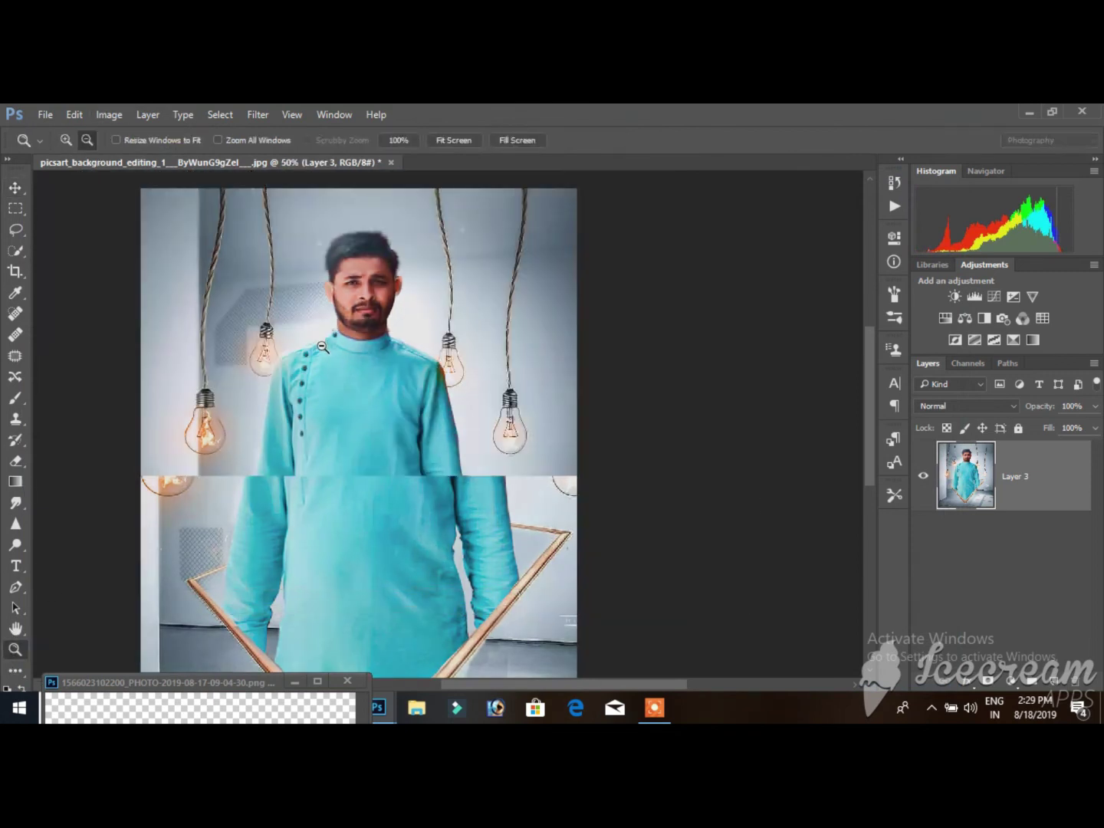
{"action": "left_click", "coordinate": [335, 349], "text": "alt"}
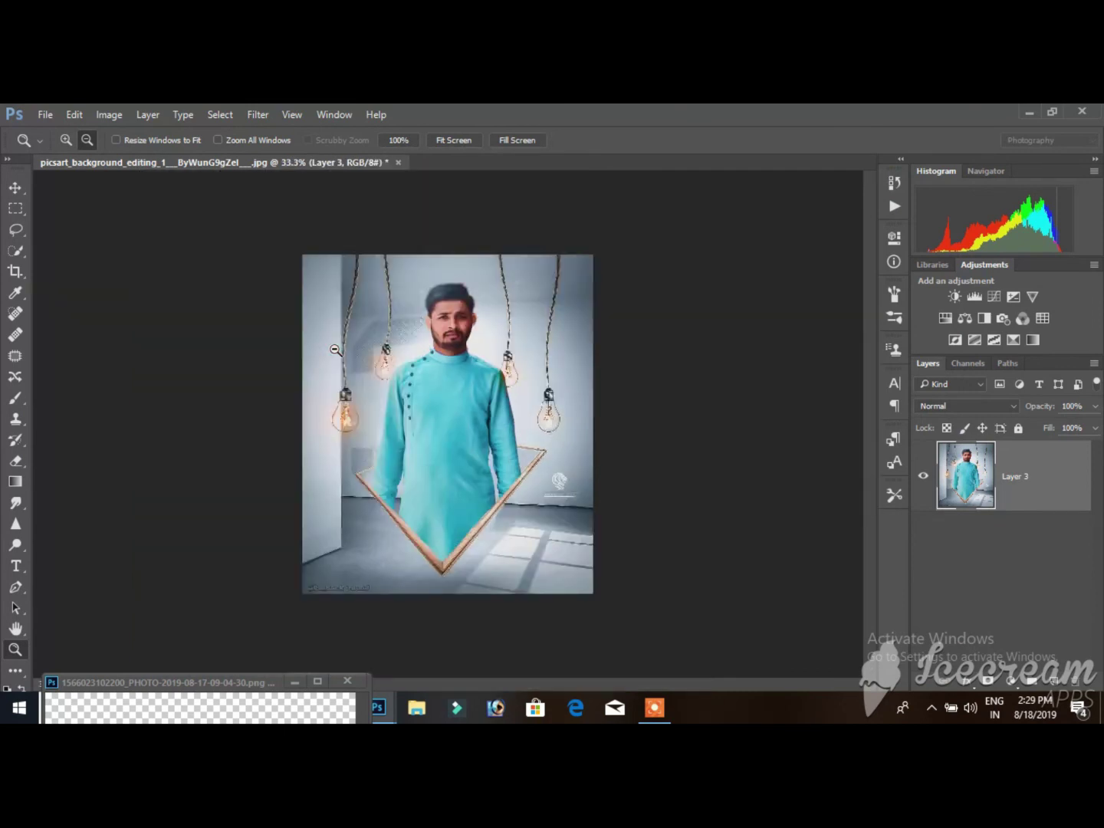
Step: Save As JPEG into the D: drive's Maha Dev folder, then decline replacing the existing file and cancel
{"action": "left_click", "coordinate": [51, 113]}
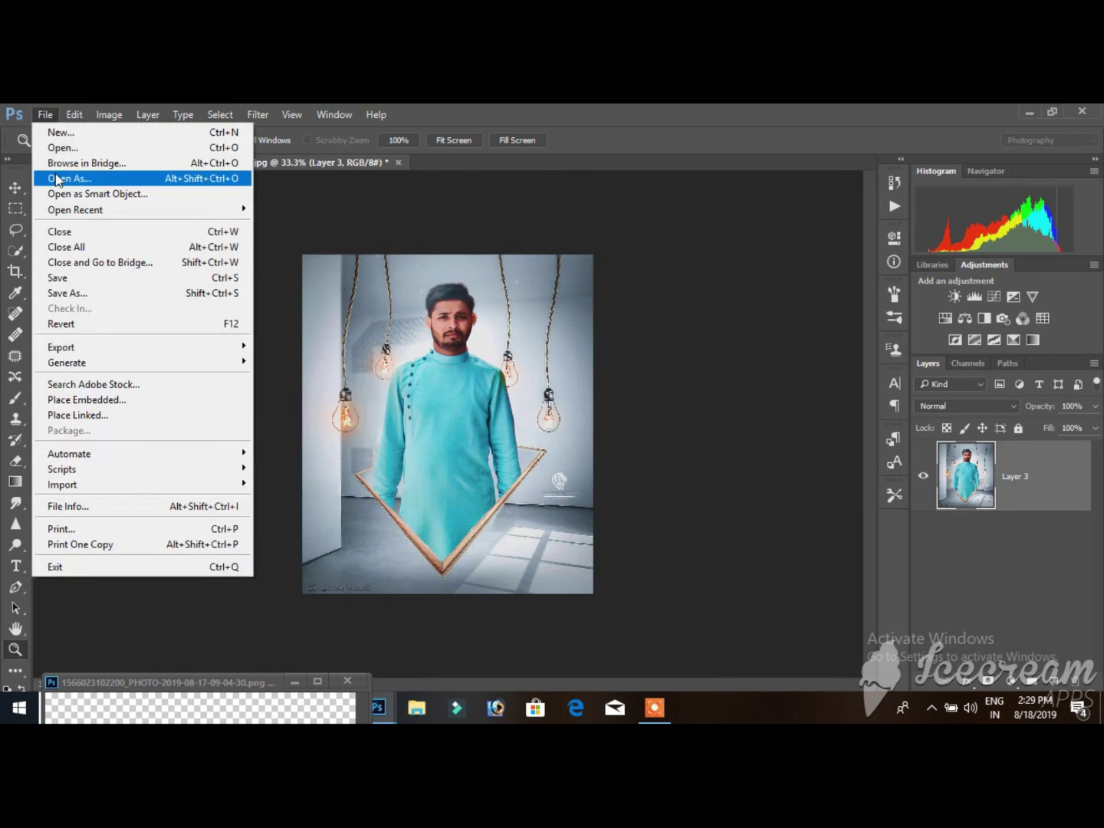
{"action": "left_click", "coordinate": [92, 294]}
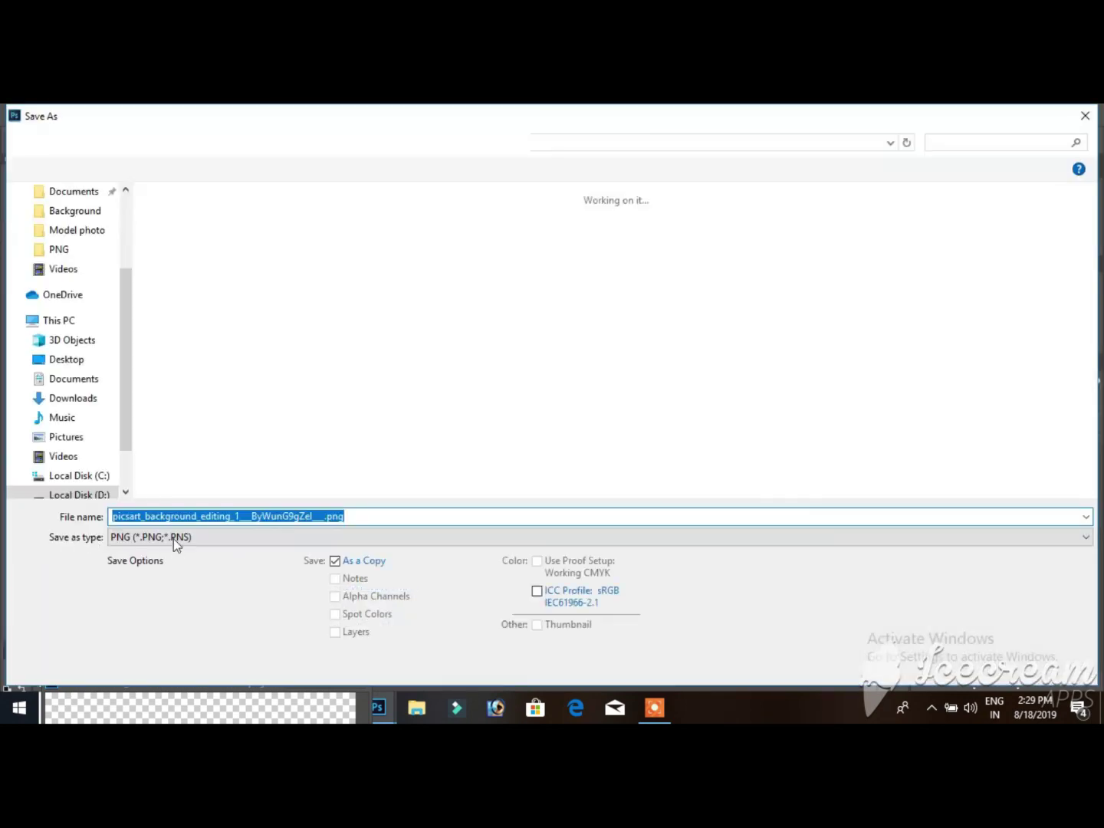
{"action": "left_click", "coordinate": [174, 539]}
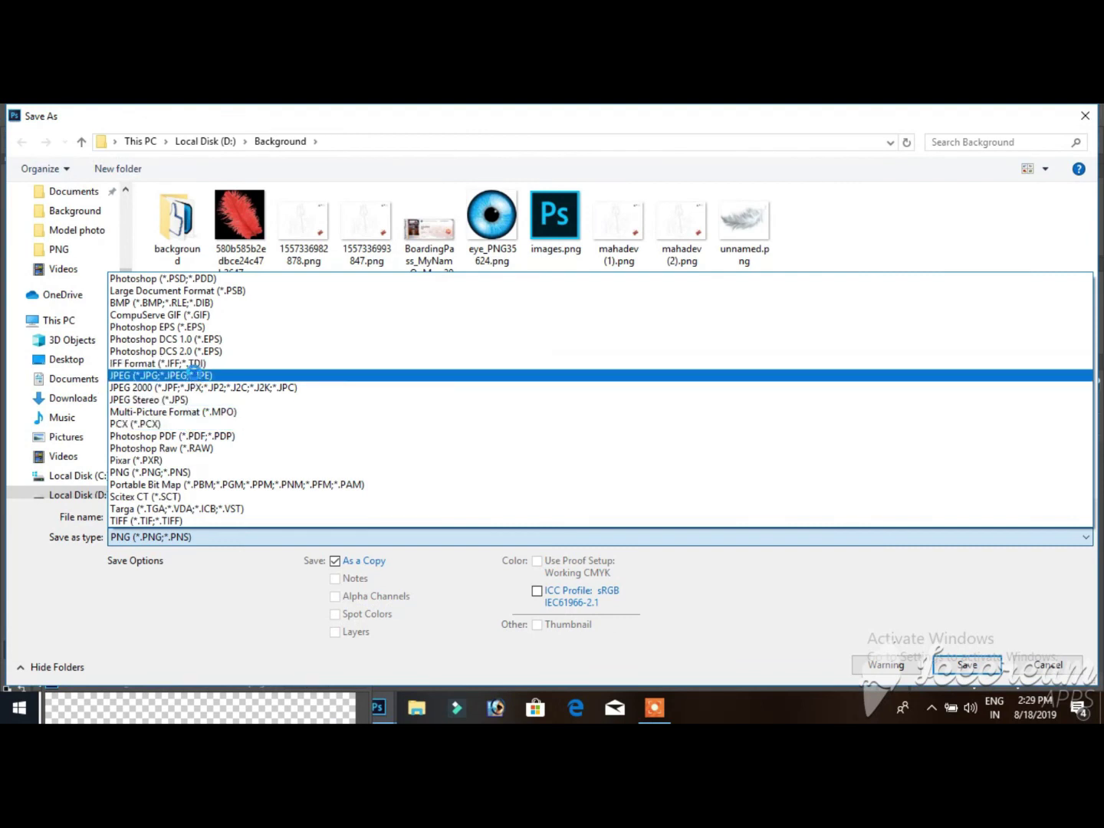
{"action": "left_click", "coordinate": [197, 376]}
{"action": "left_click", "coordinate": [81, 493]}
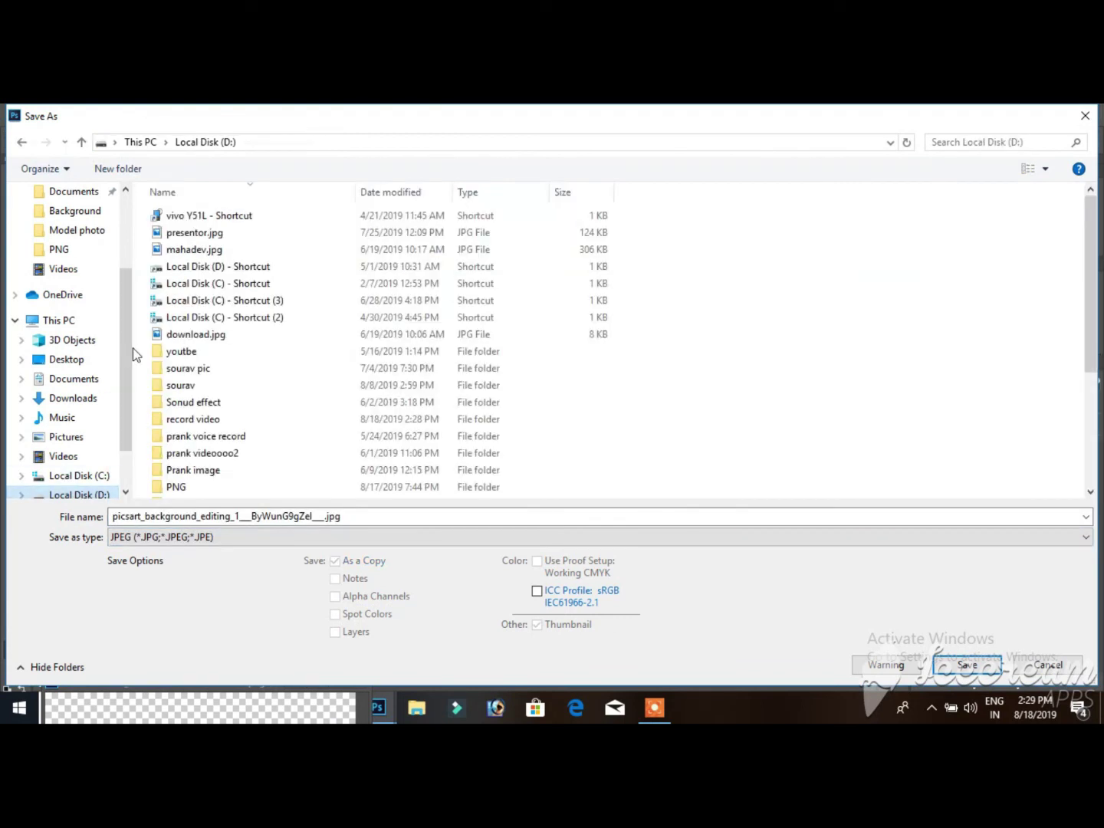
{"action": "scroll", "coordinate": [132, 355], "scroll_direction": "down", "scroll_amount": 1}
{"action": "scroll", "coordinate": [191, 433], "scroll_direction": "down", "scroll_amount": 4}
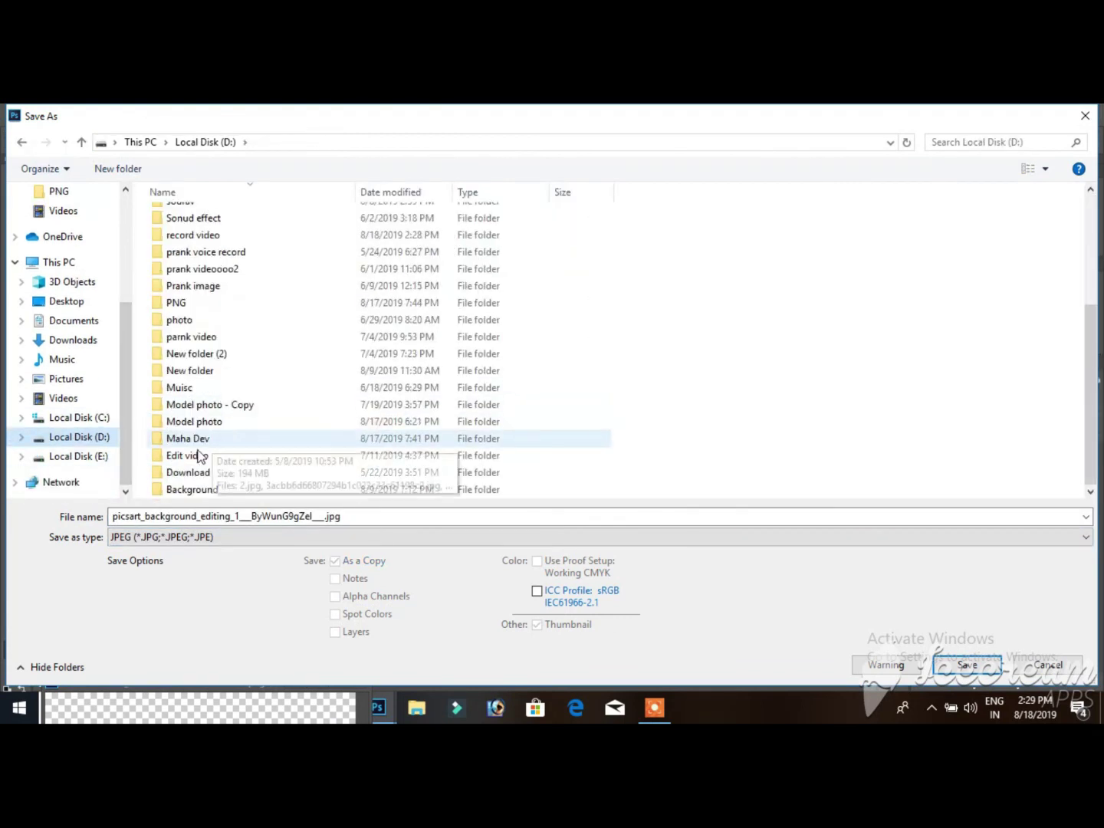
{"action": "left_click", "coordinate": [195, 439]}
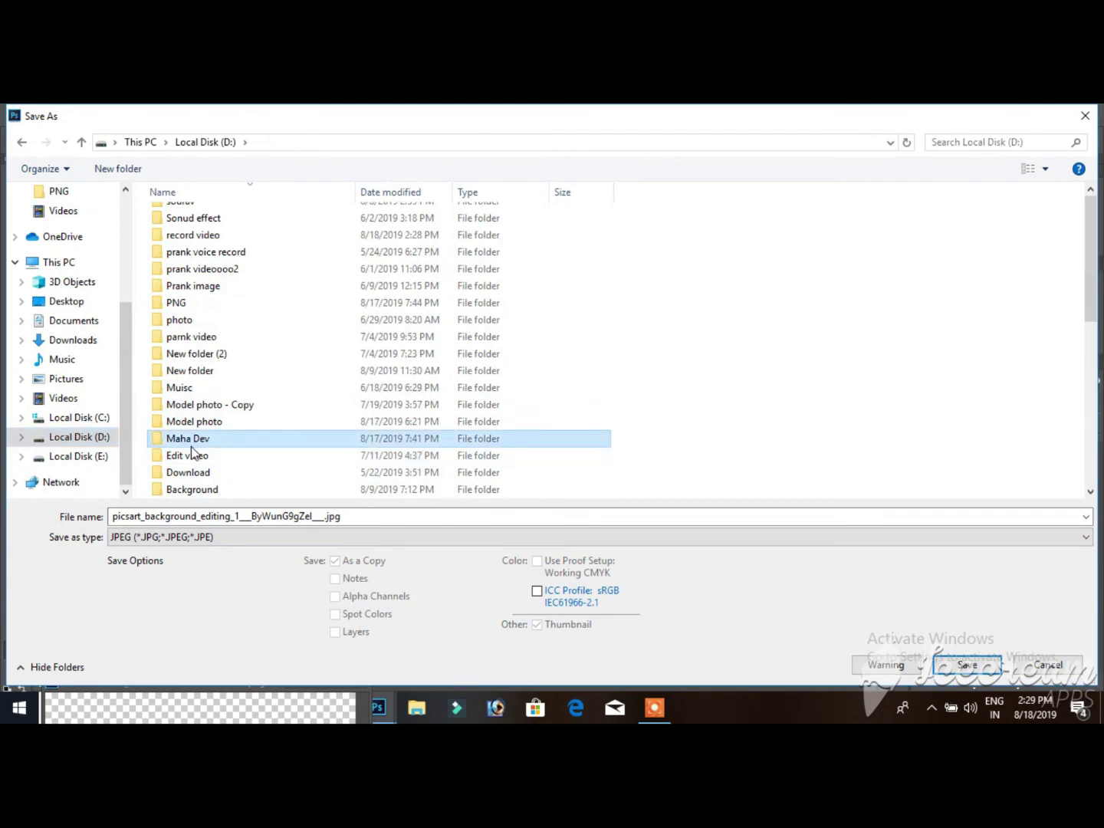
{"action": "double_click", "coordinate": [191, 446]}
{"action": "key", "text": "Return"}
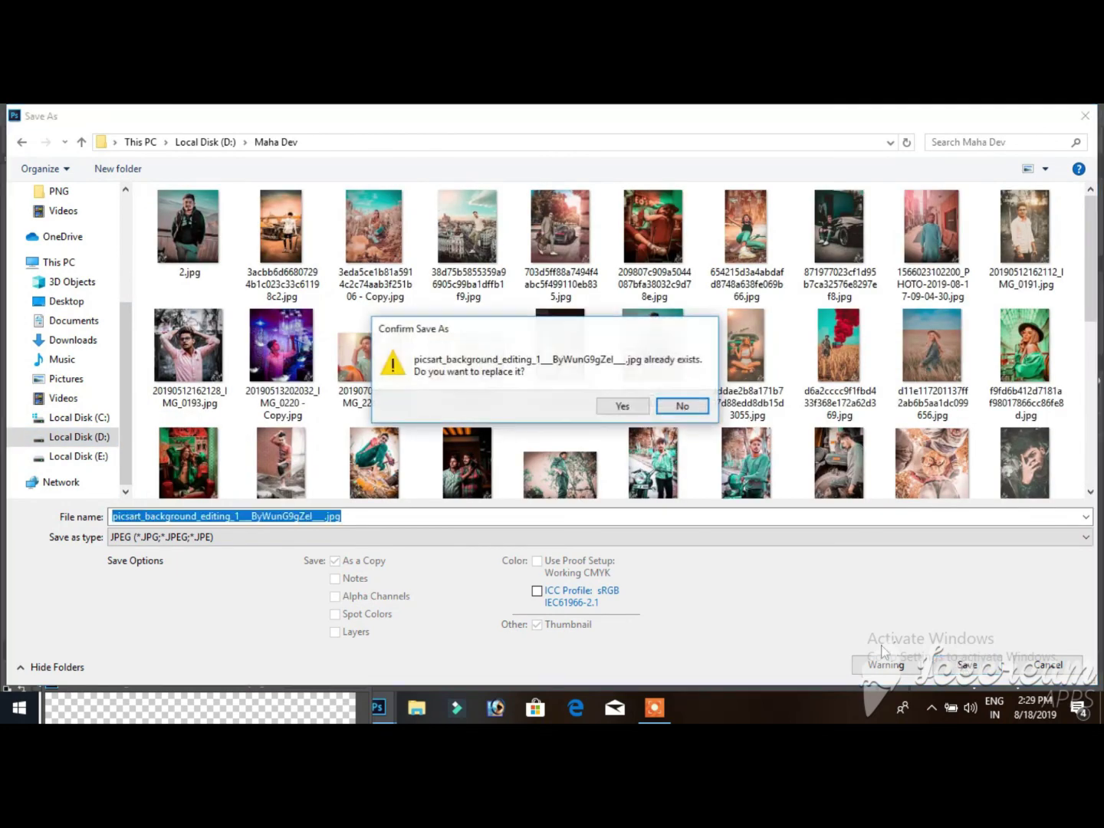
{"action": "left_click", "coordinate": [687, 411]}
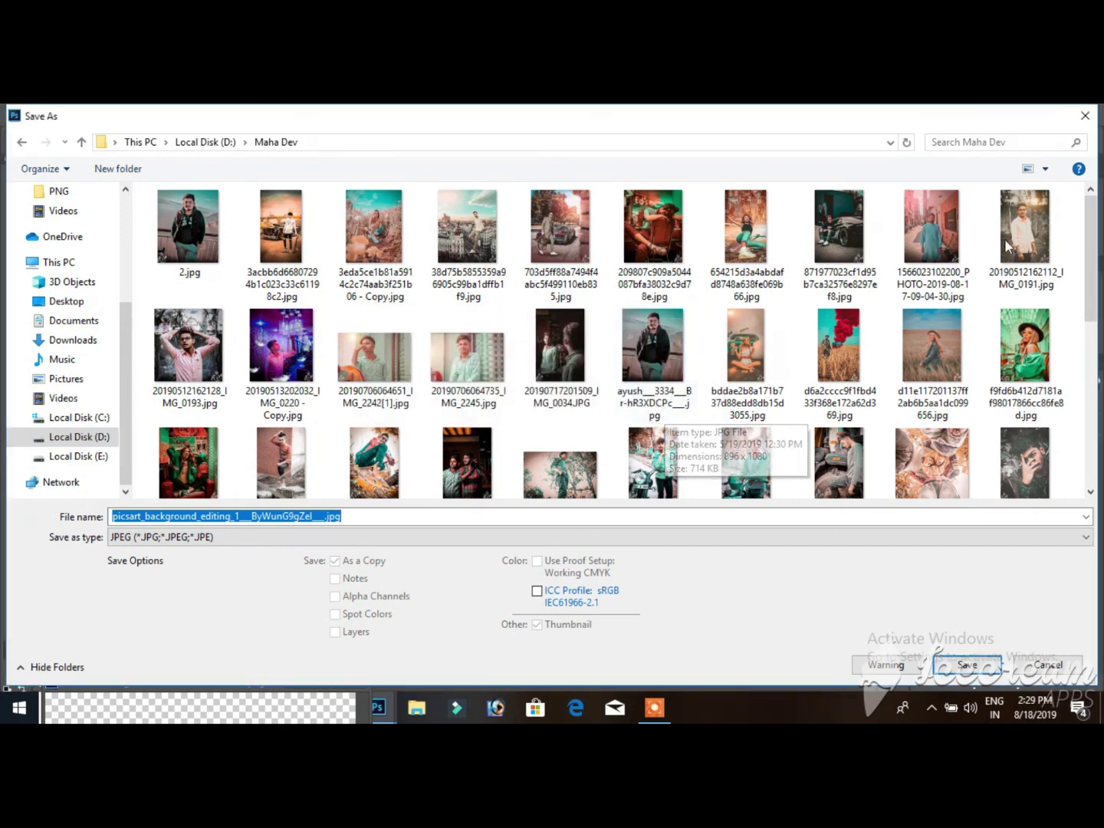
{"action": "left_click", "coordinate": [1084, 116]}
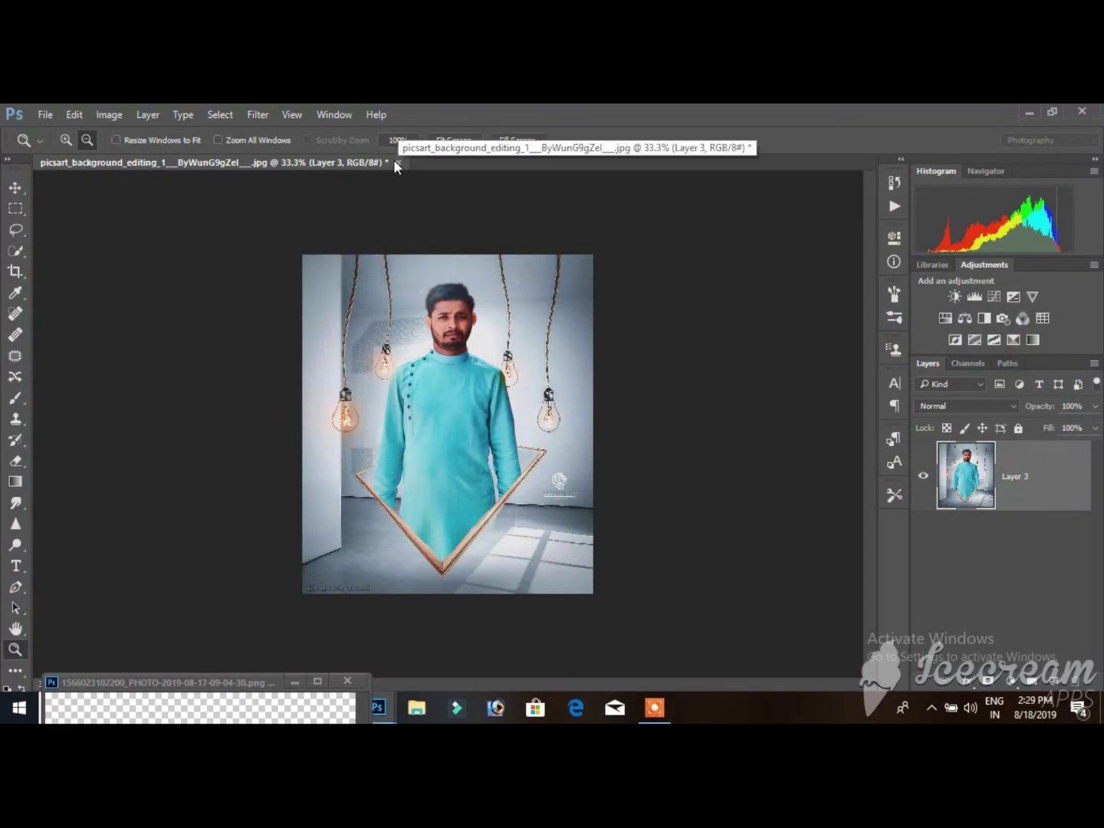
{"action": "left_click", "coordinate": [44, 114]}
{"action": "left_click", "coordinate": [65, 150]}
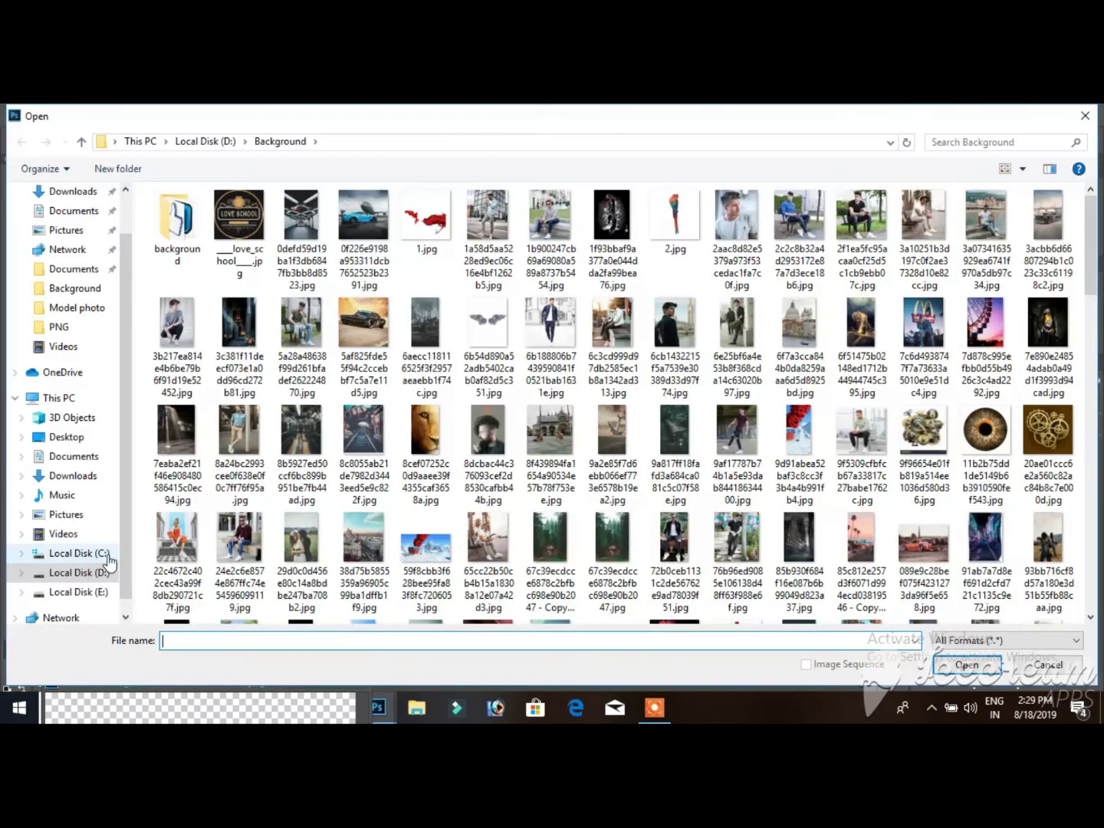
{"action": "left_click", "coordinate": [100, 572]}
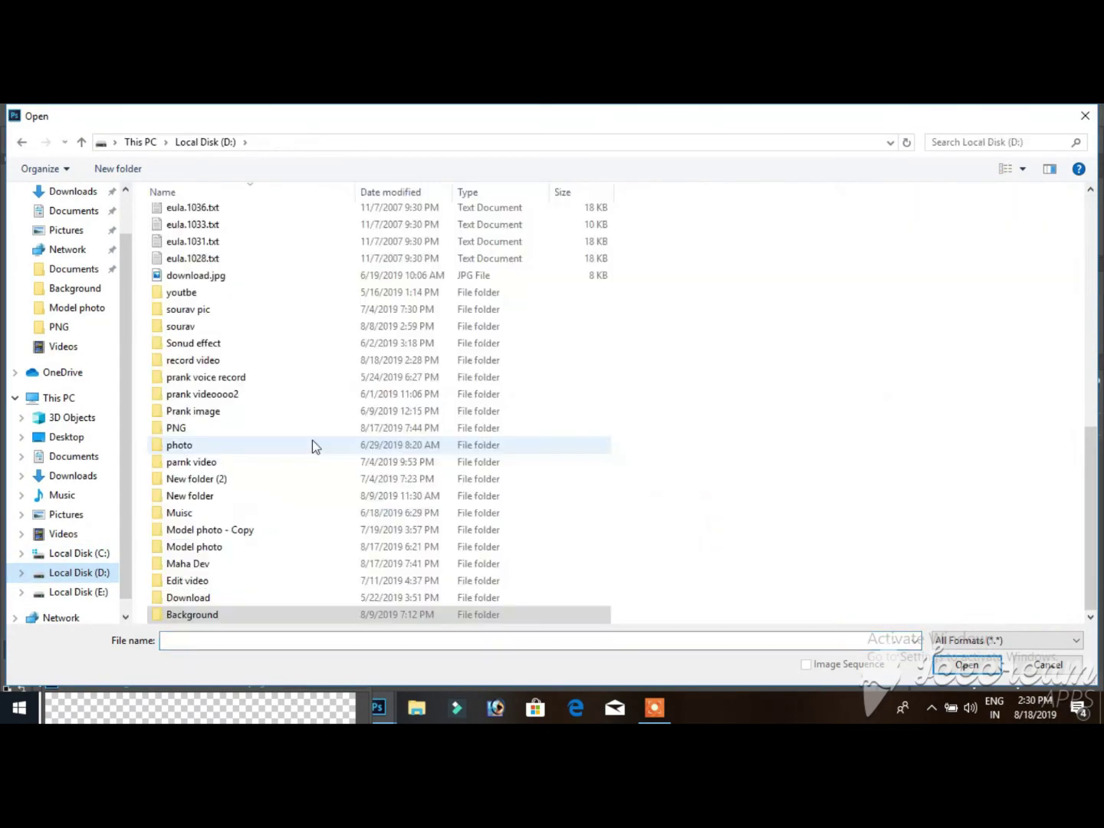
{"action": "double_click", "coordinate": [230, 546]}
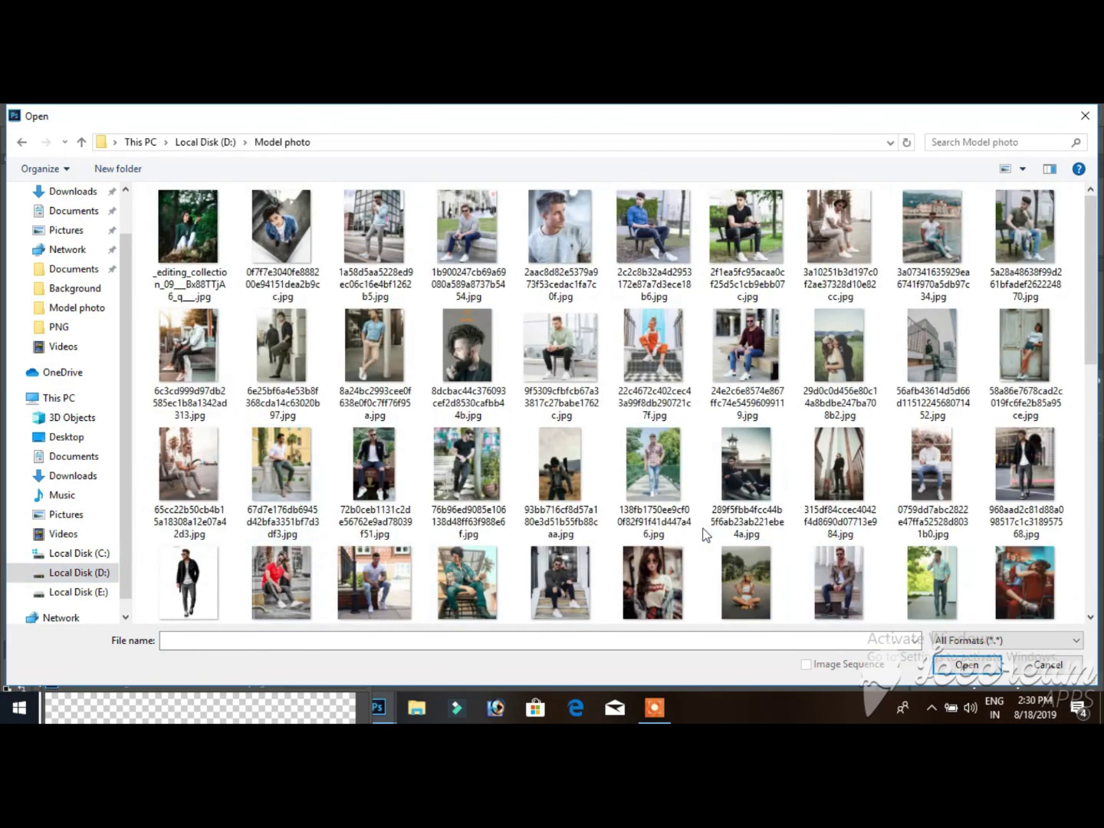
{"action": "scroll", "coordinate": [699, 526], "scroll_direction": "down", "scroll_amount": 3}
{"action": "scroll", "coordinate": [586, 503], "scroll_direction": "down", "scroll_amount": 2}
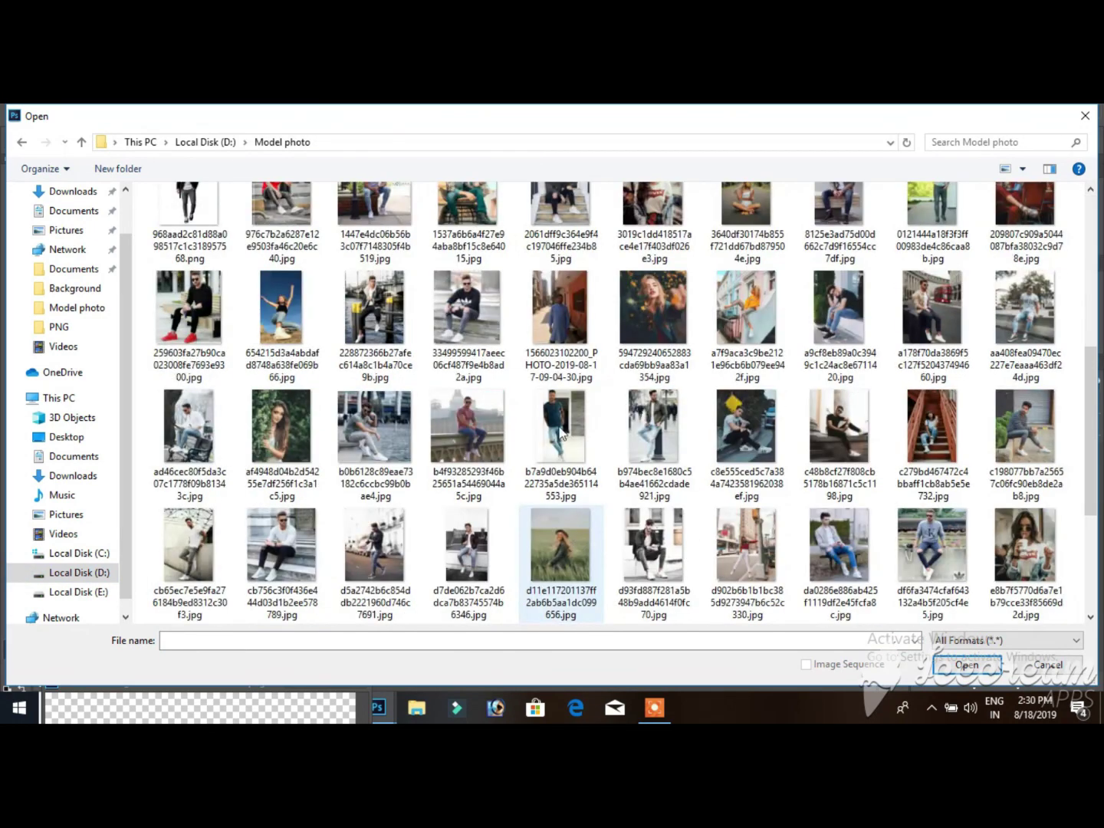
{"action": "left_click", "coordinate": [552, 307]}
{"action": "double_click", "coordinate": [552, 308]}
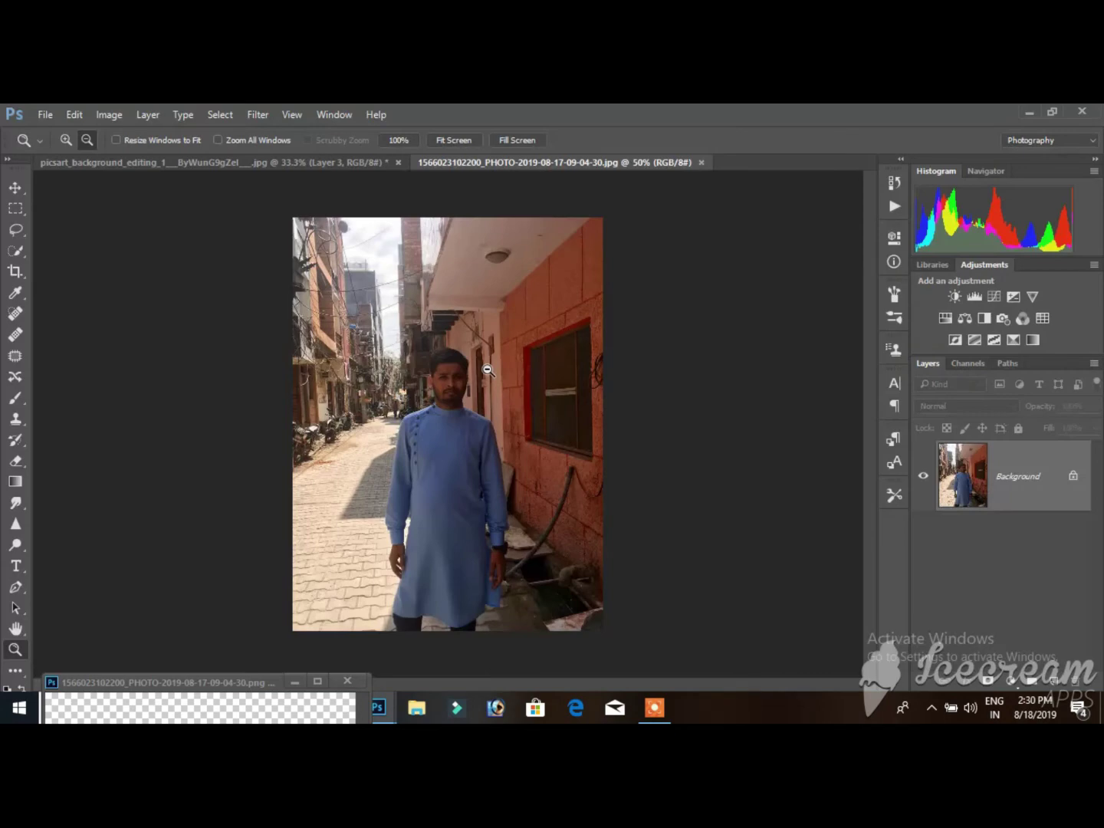
Step: Switch between the composite and original street photo tabs to compare them
{"action": "left_click", "coordinate": [386, 160]}
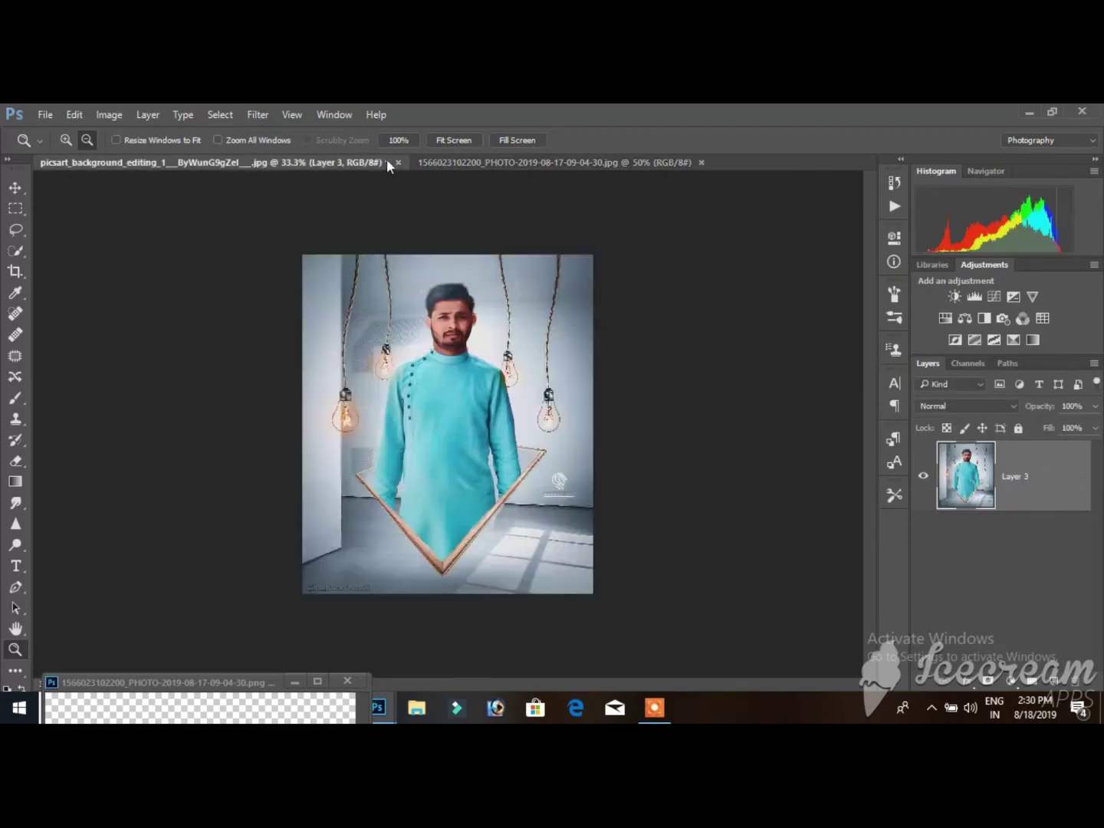
{"action": "left_click", "coordinate": [525, 161]}
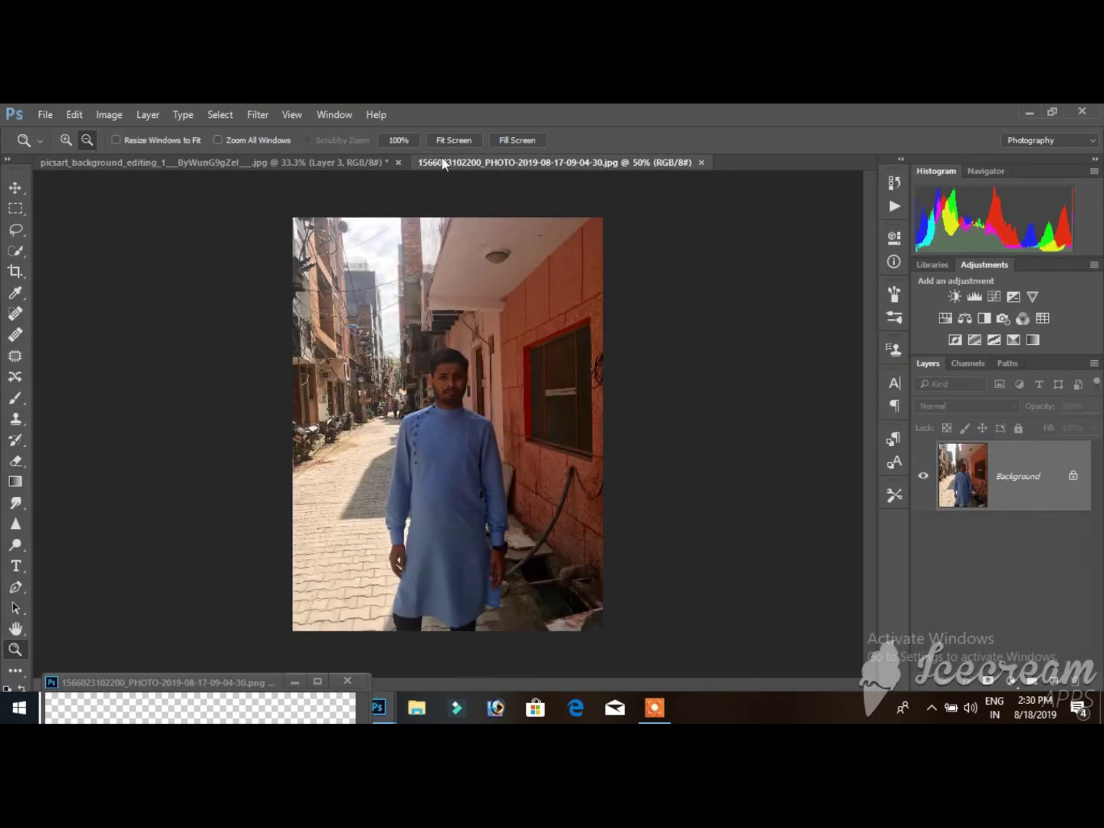
{"action": "left_click", "coordinate": [237, 163]}
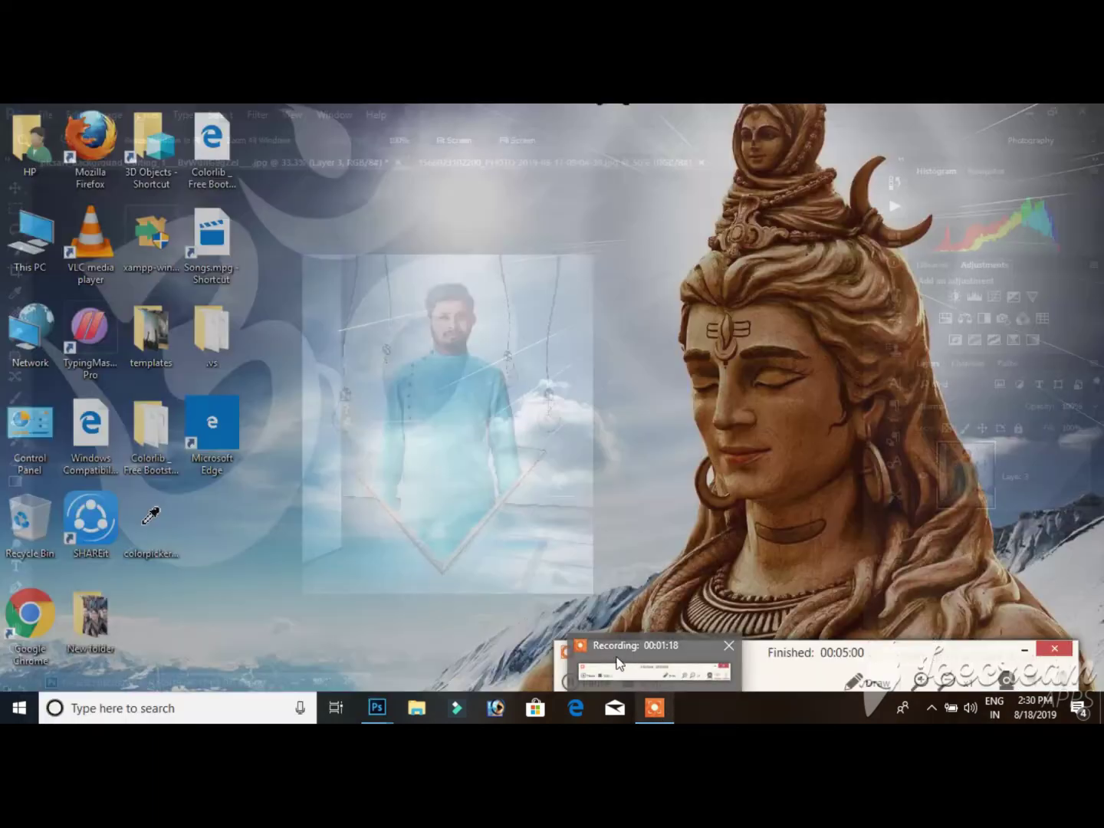
{"action": "mouse_move", "coordinate": [655, 708]}
{"action": "left_click", "coordinate": [590, 648]}
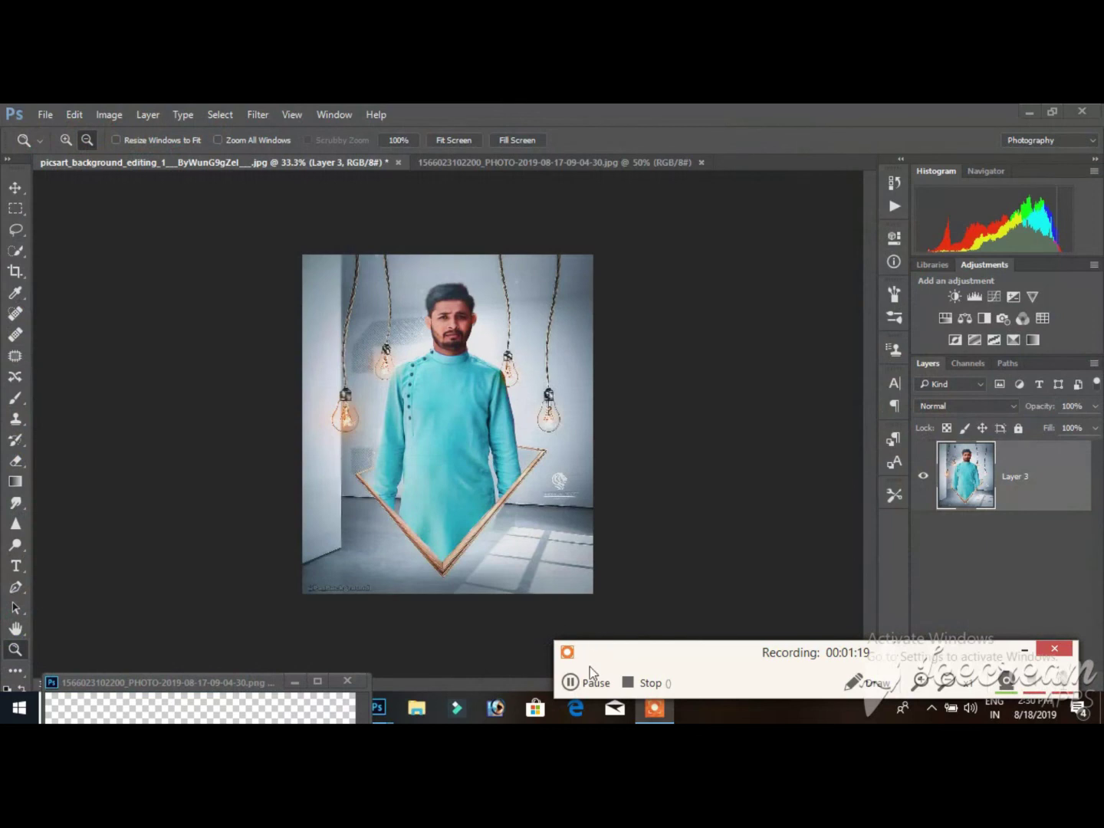